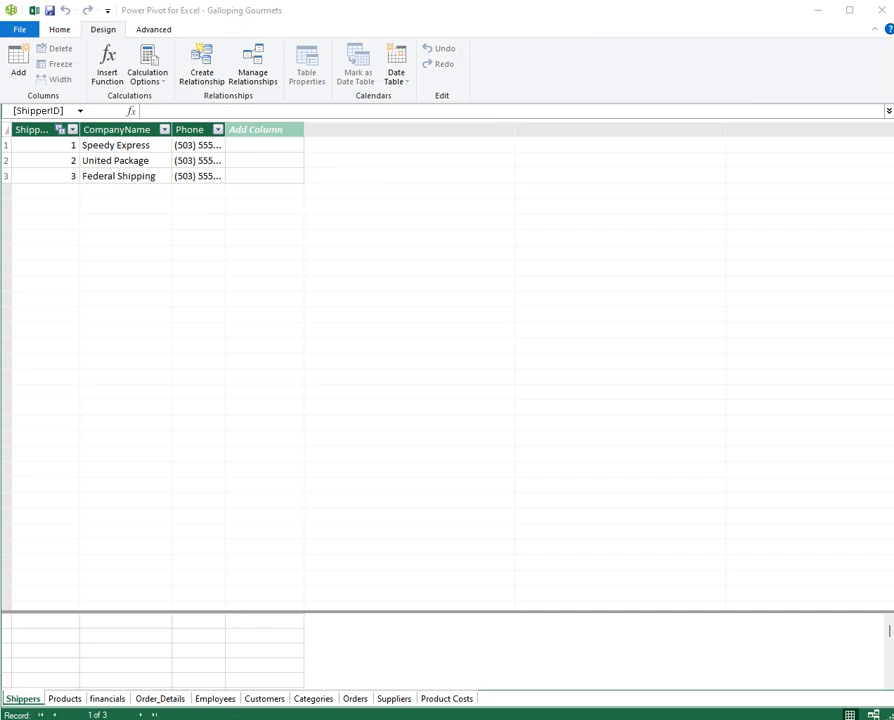
# Step: Open the financials table, move it to the end of the table order after Product Costs, and widen its Date column
pyautogui.click(118, 704)
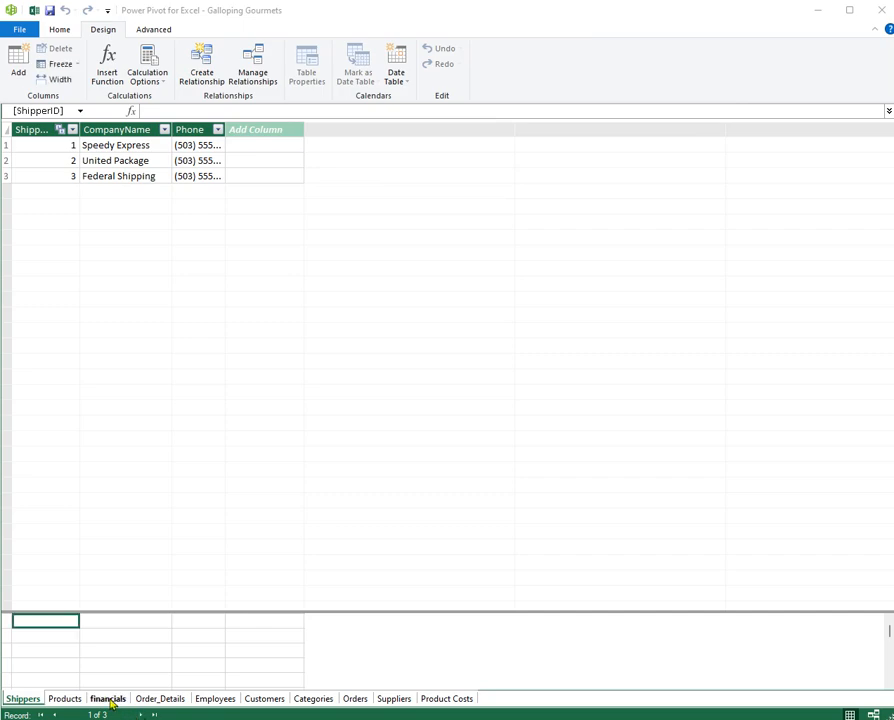
pyautogui.click(110, 699)
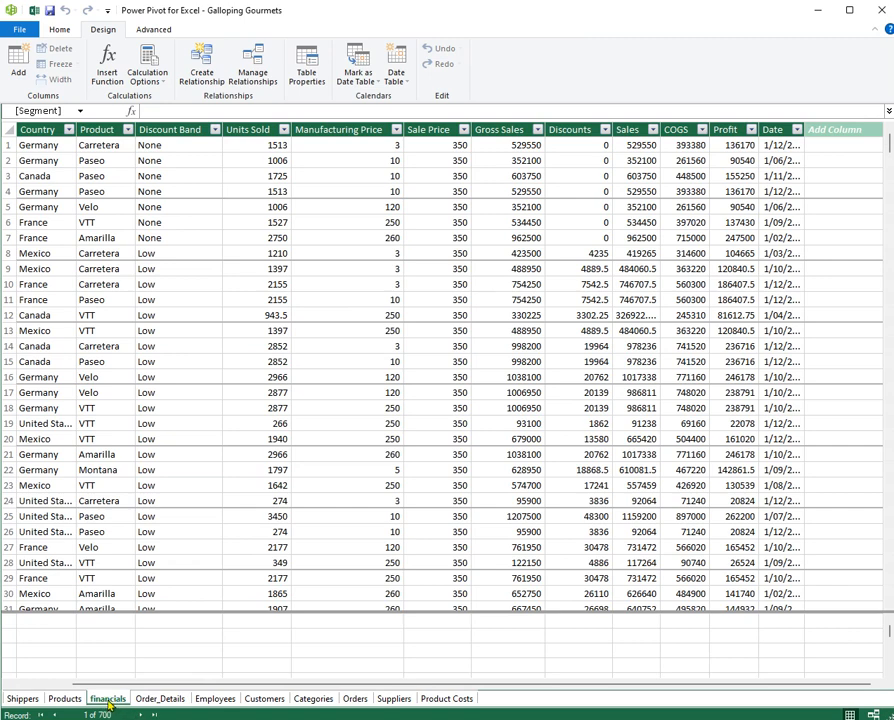
pyautogui.moveTo(110, 699); pyautogui.dragTo(465, 705)
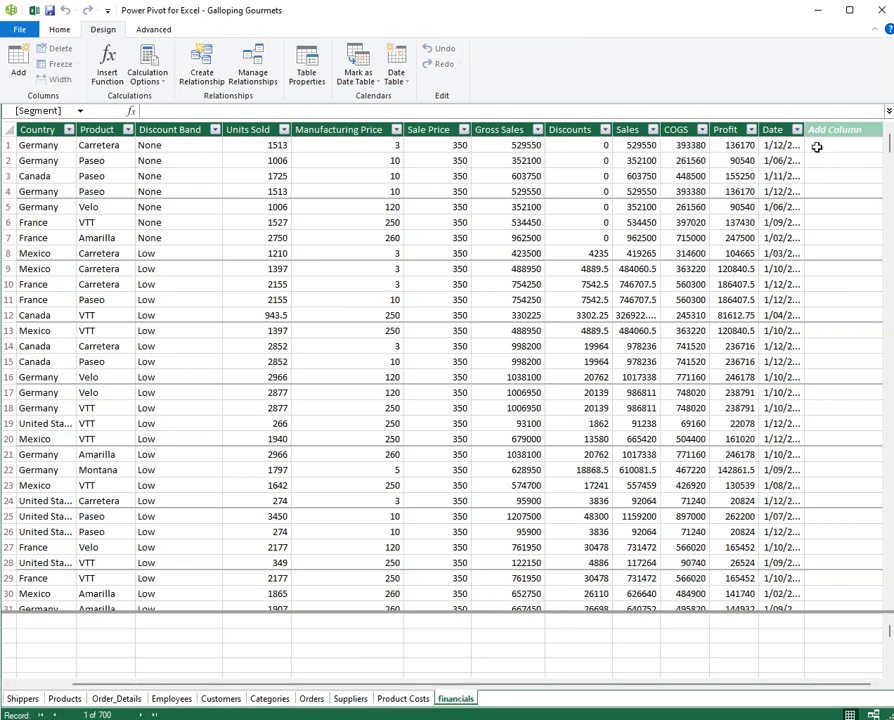
pyautogui.moveTo(821, 130); pyautogui.dragTo(838, 132)
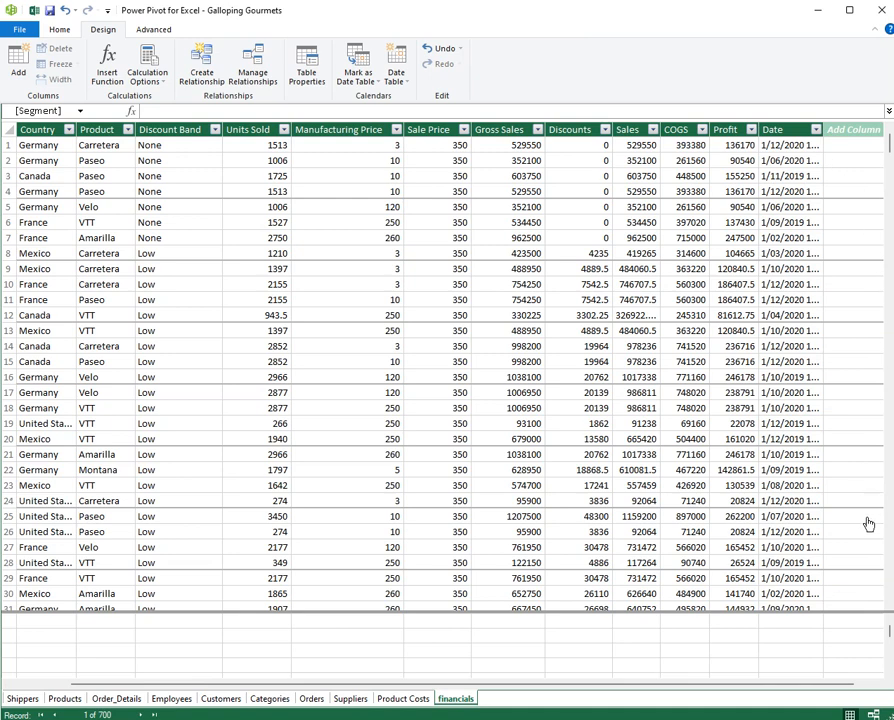
pyautogui.click(876, 688)
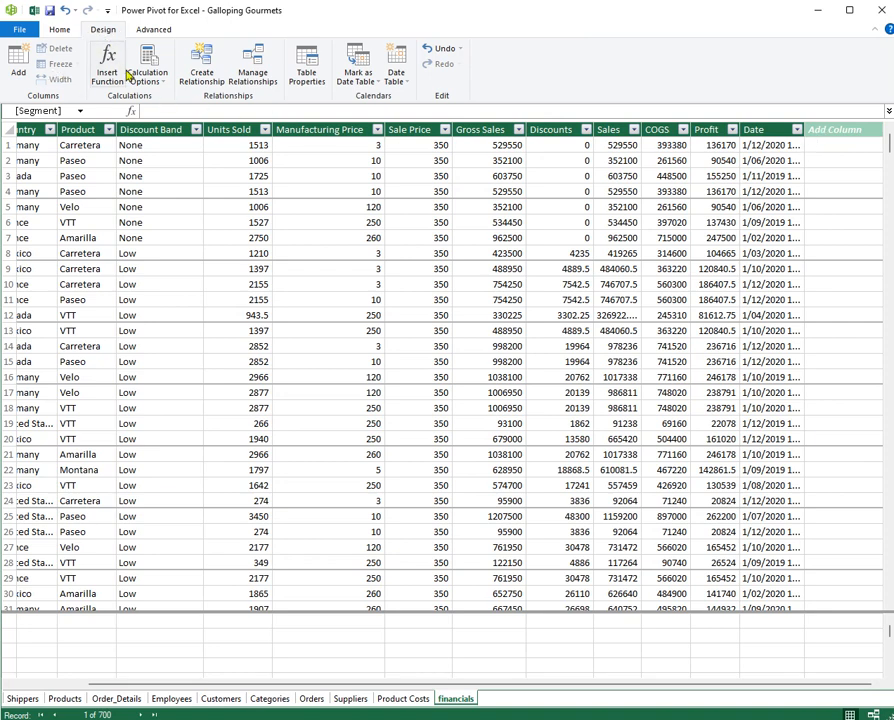
# Step: Switch the data model to Manual Calculation Mode and back to Automatic Calculation Mode
pyautogui.click(155, 78)
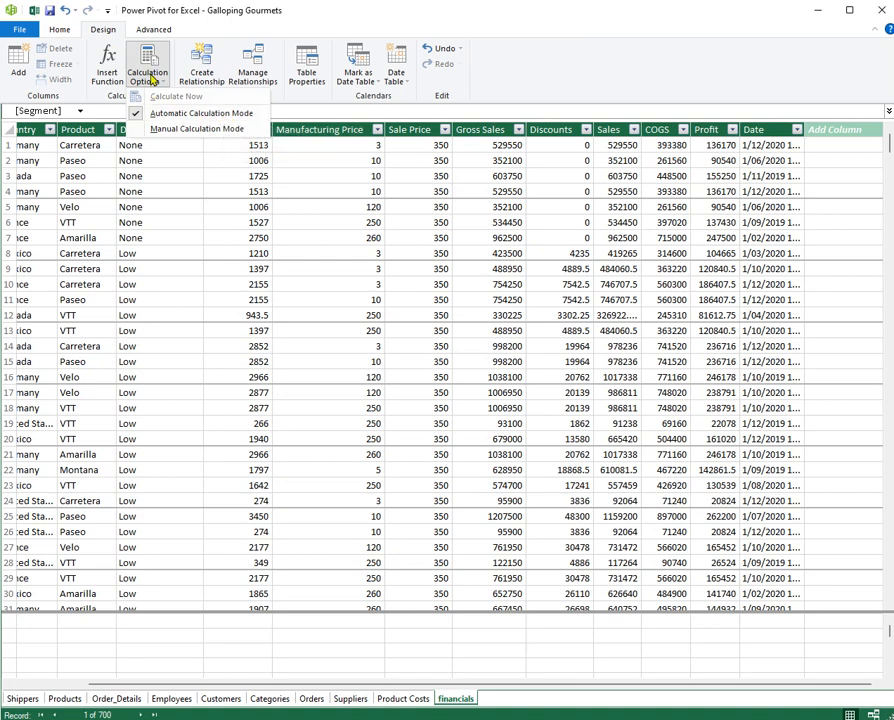
pyautogui.click(181, 131)
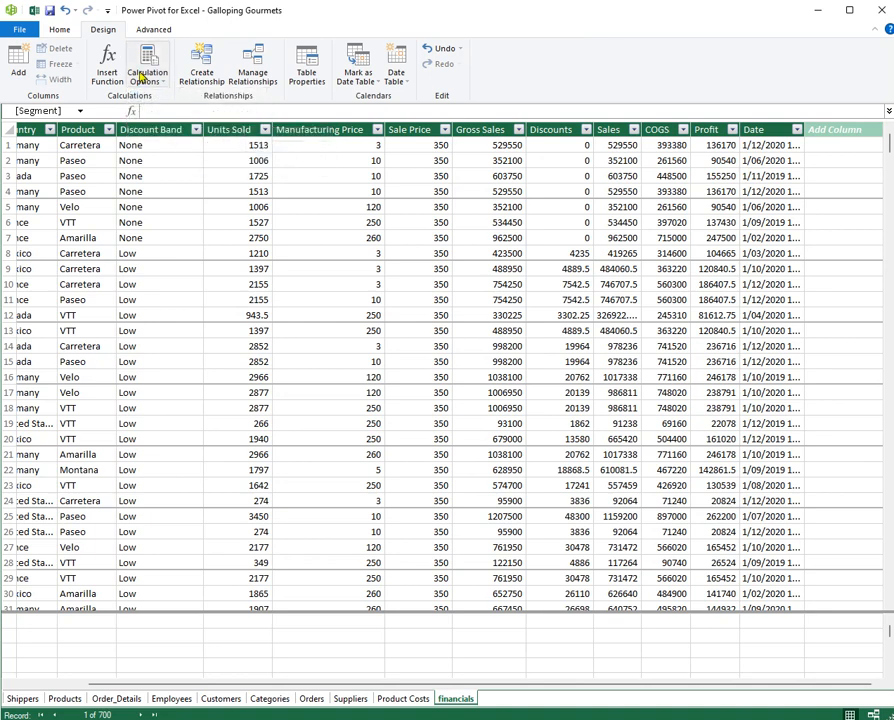
pyautogui.click(145, 78)
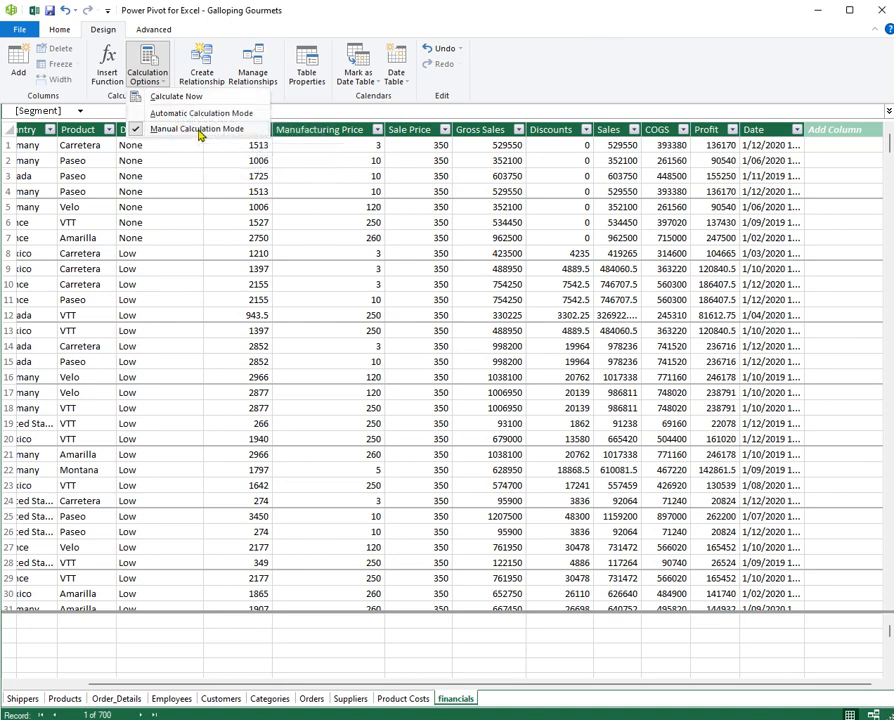
pyautogui.click(170, 117)
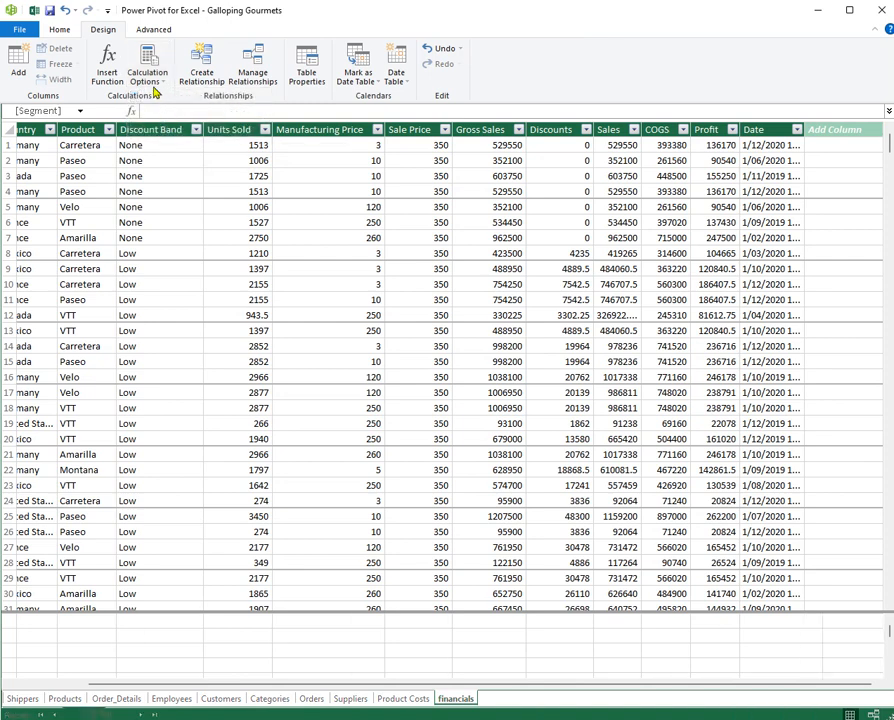
pyautogui.click(152, 81)
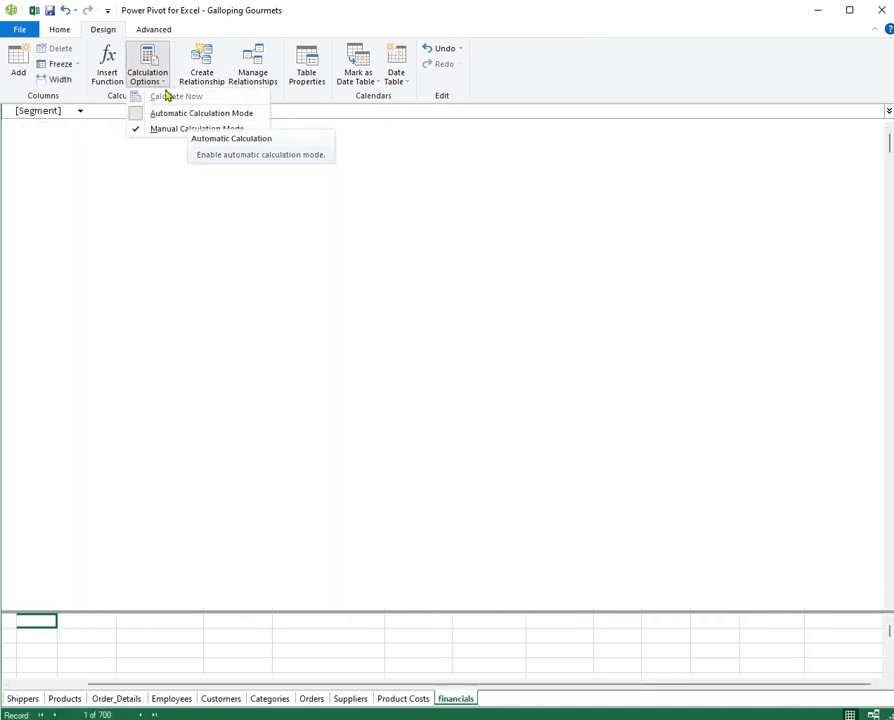
pyautogui.click(161, 81)
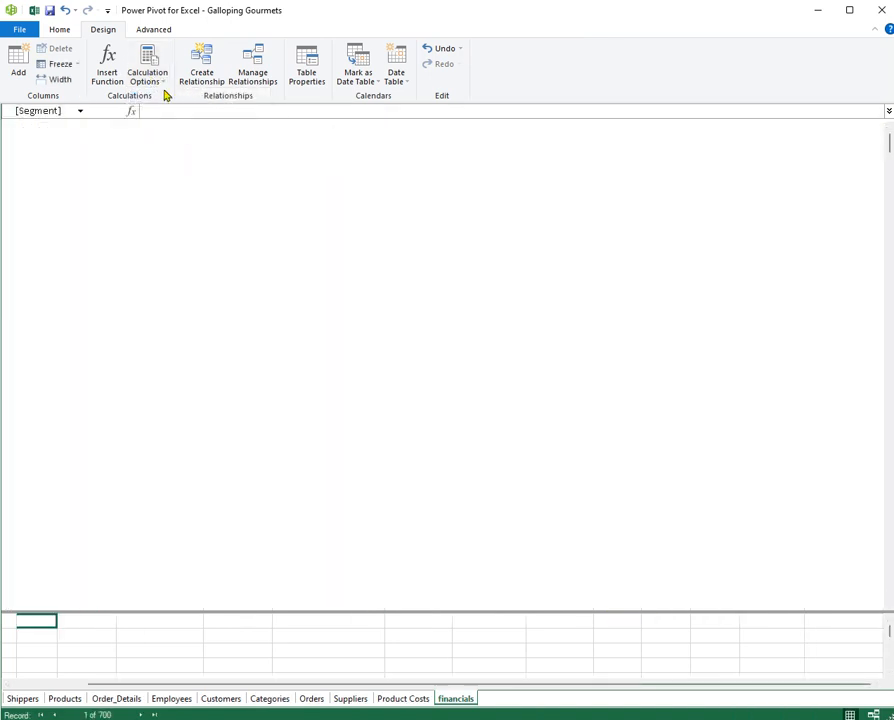
pyautogui.click(163, 84)
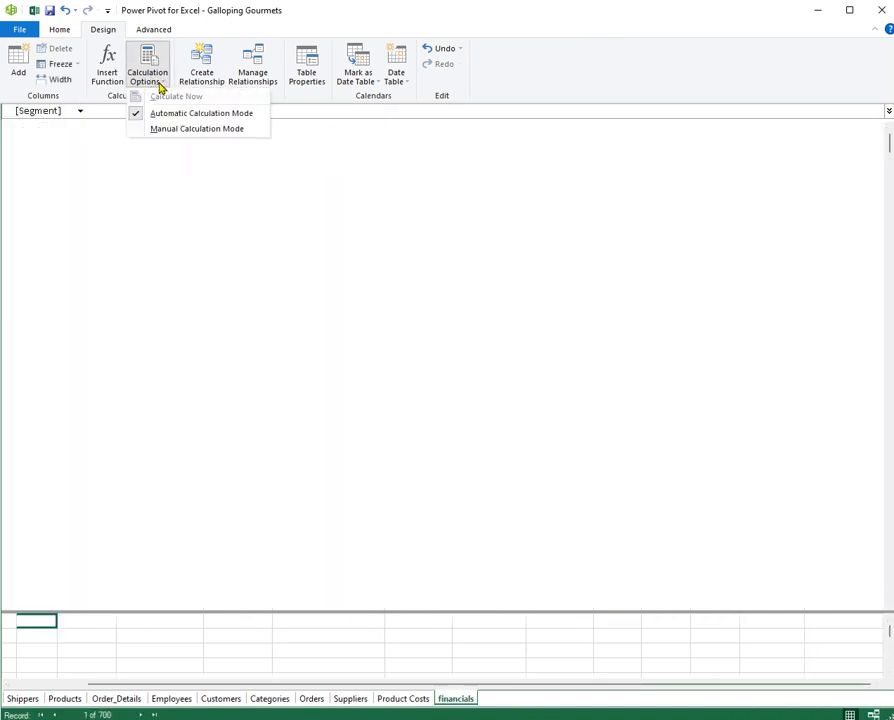
# Step: Redisplay the financials table by switching to Product Costs and back, and check which calculation mode is active
pyautogui.click(416, 702)
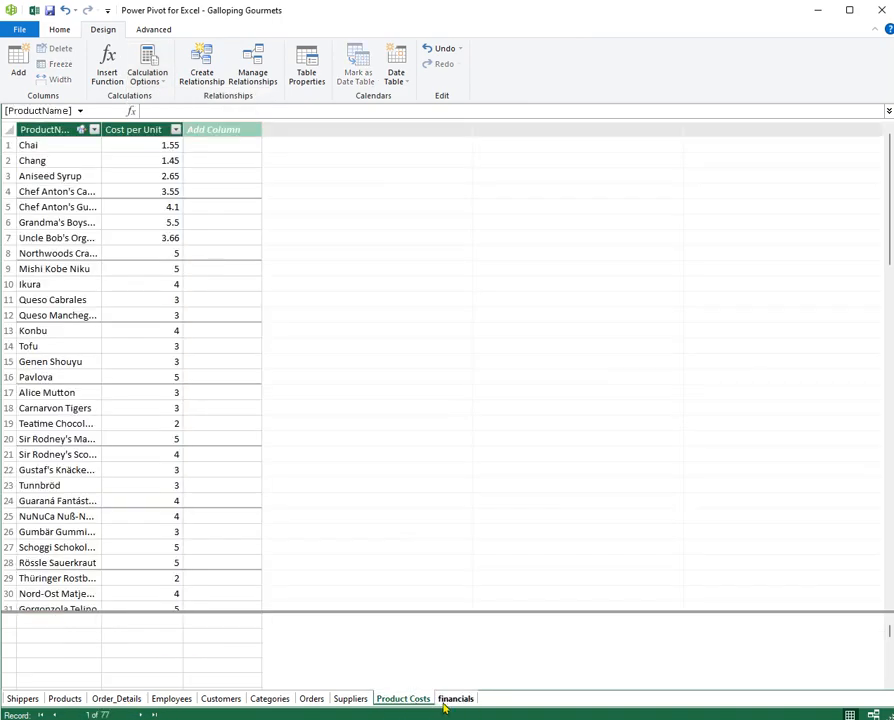
pyautogui.click(446, 699)
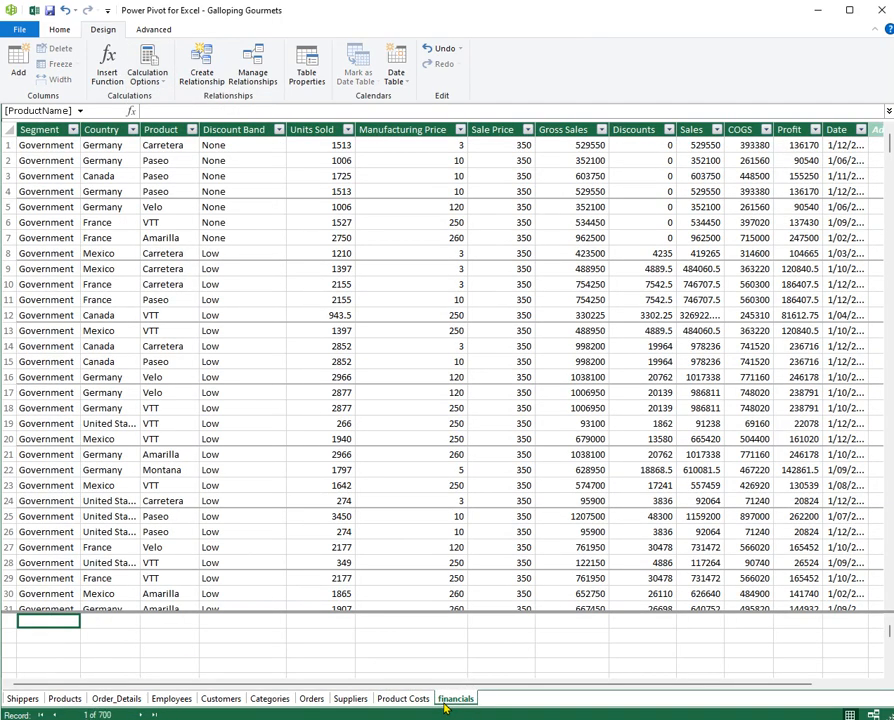
pyautogui.click(150, 74)
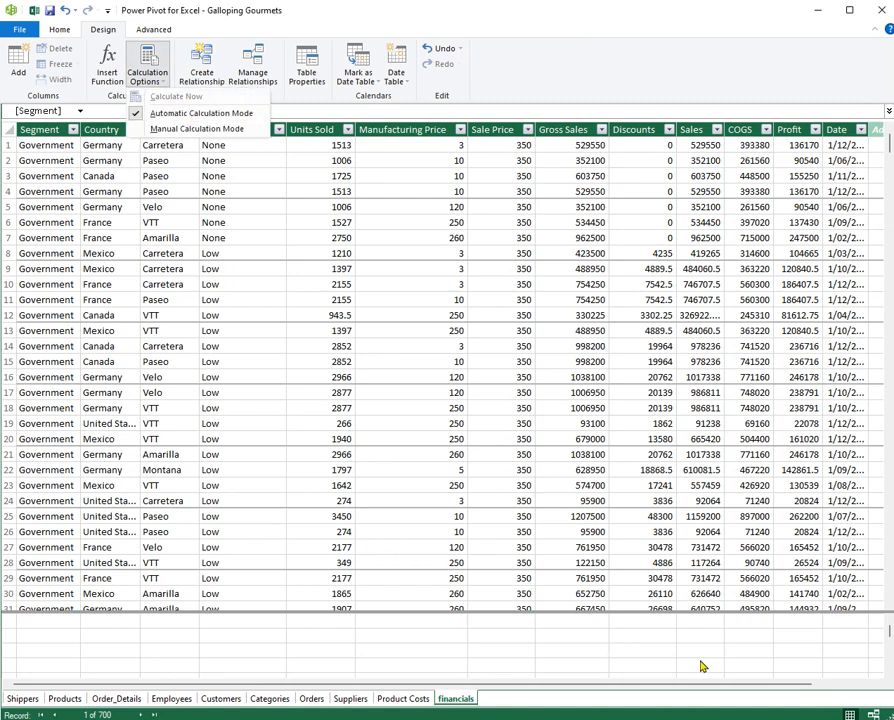
pyautogui.click(810, 690)
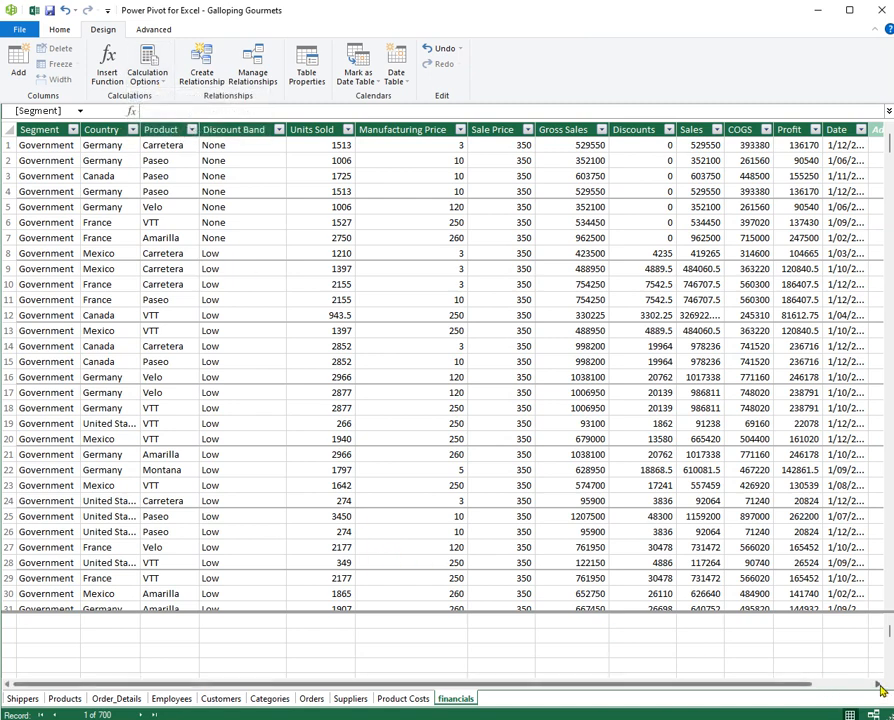
# Step: Widen the Date column of the financials table to show more of each date
pyautogui.click(885, 690)
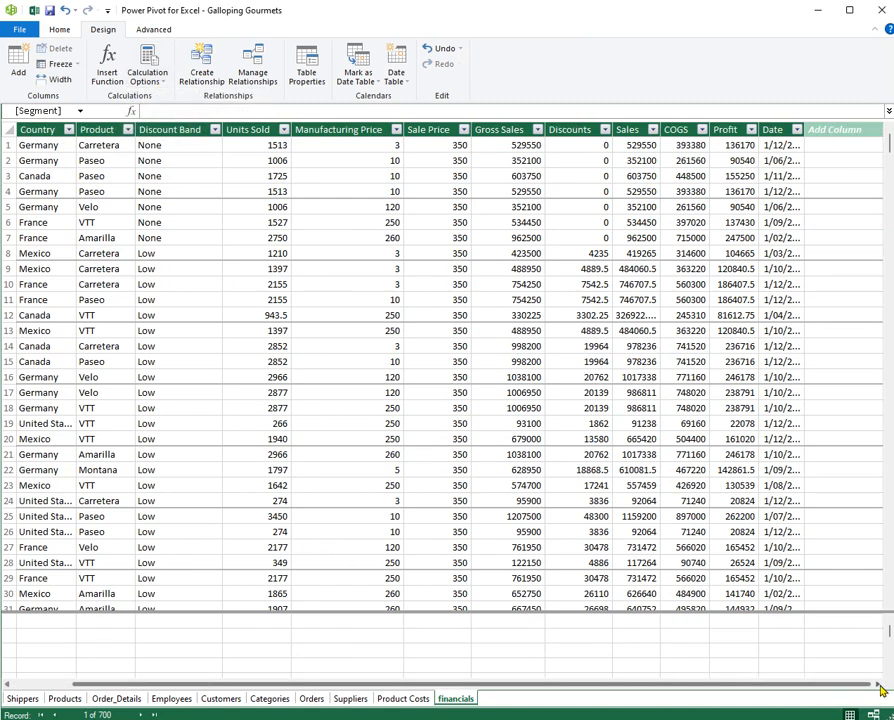
pyautogui.click(845, 129)
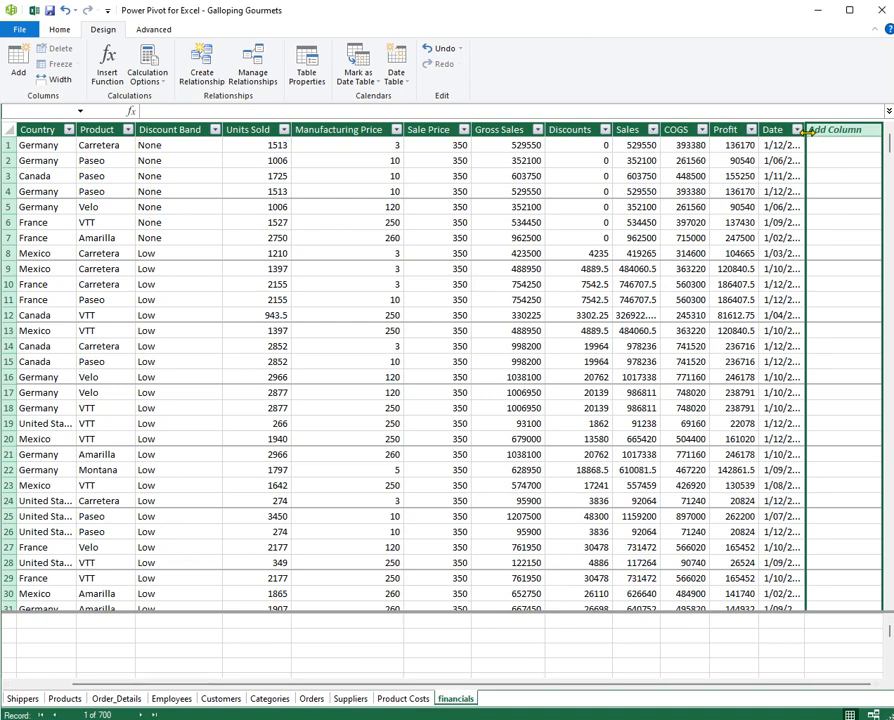
pyautogui.moveTo(829, 129); pyautogui.dragTo(829, 130)
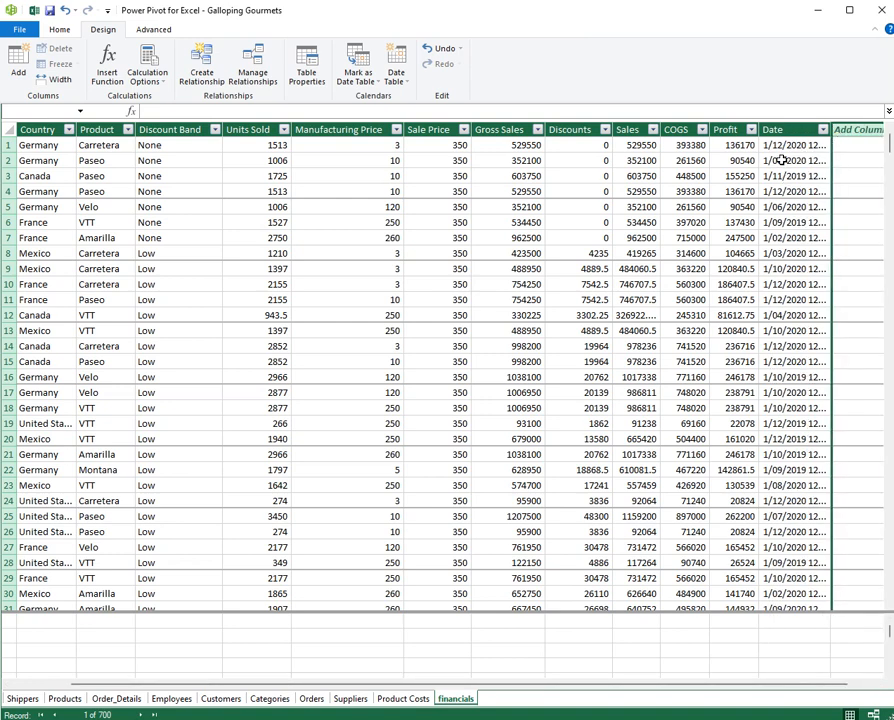
pyautogui.moveTo(794, 686); pyautogui.dragTo(864, 686)
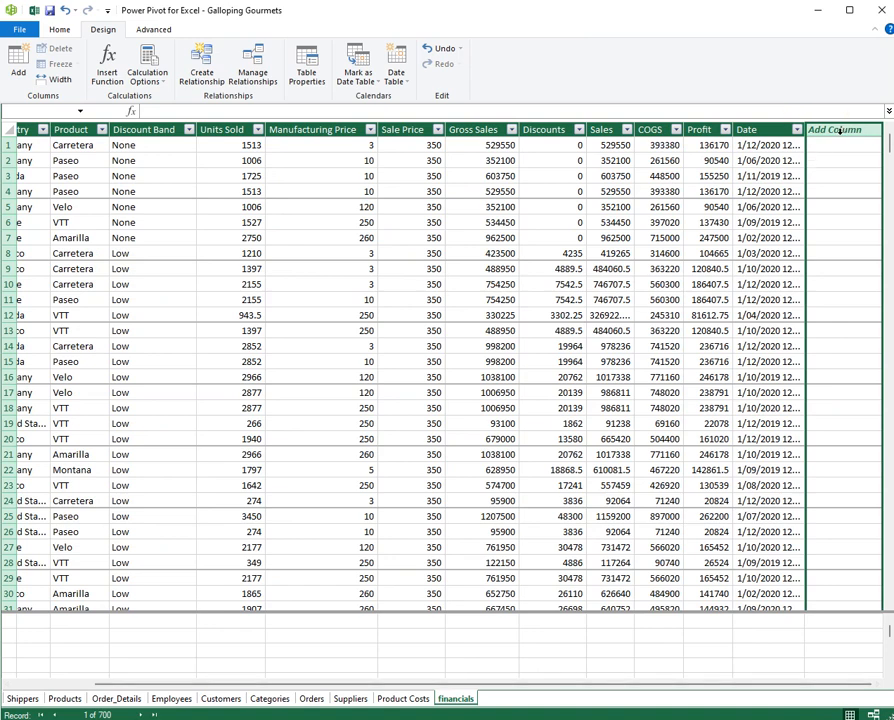
# Step: Add a calculated column to the financials table with the formula =YEAR([Date])
pyautogui.write('=y')
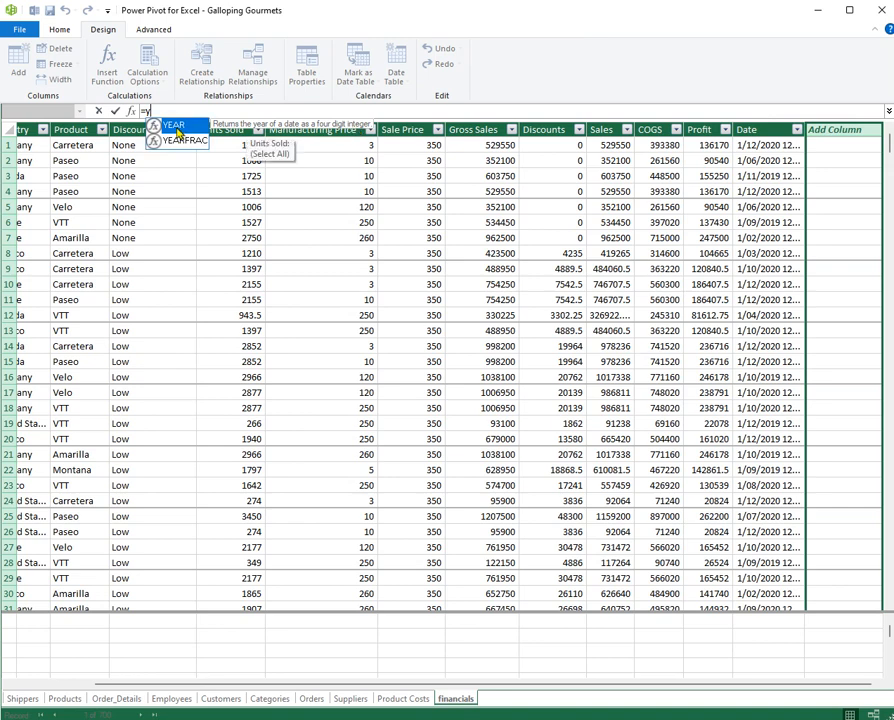
pyautogui.doubleClick(176, 131)
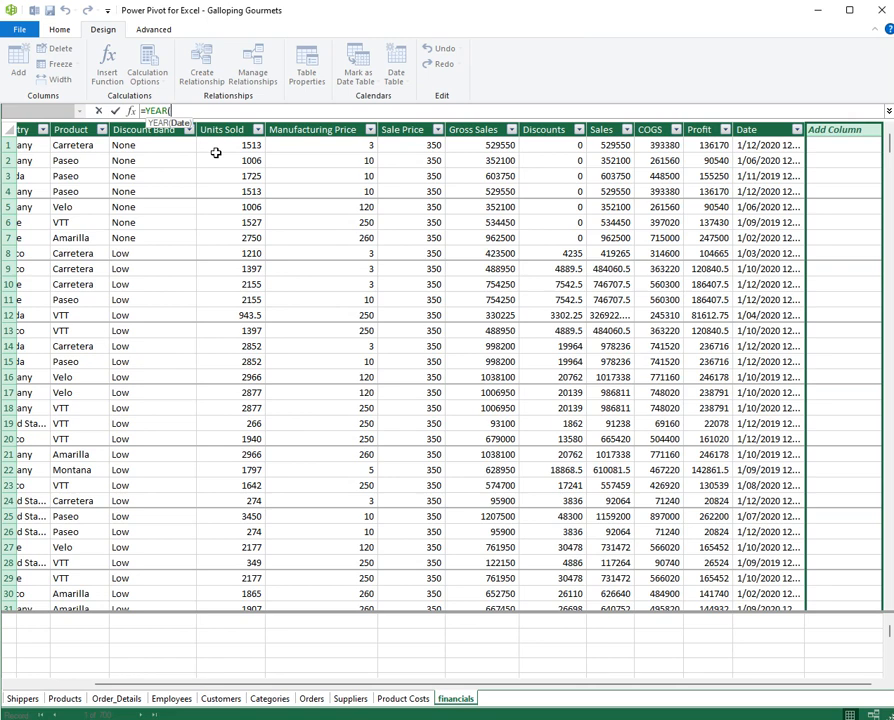
pyautogui.write('[')
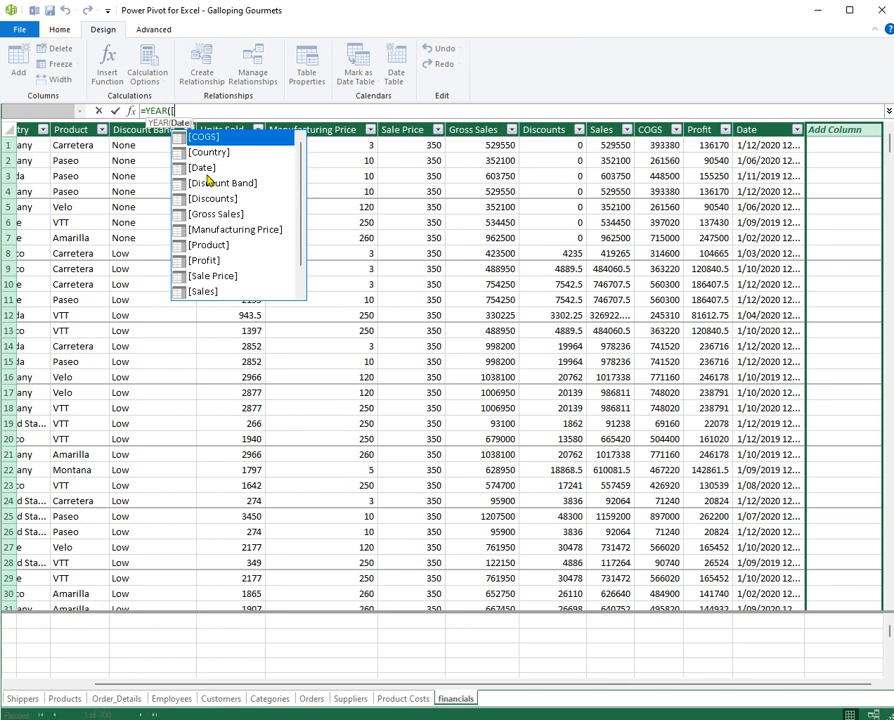
pyautogui.click(207, 172)
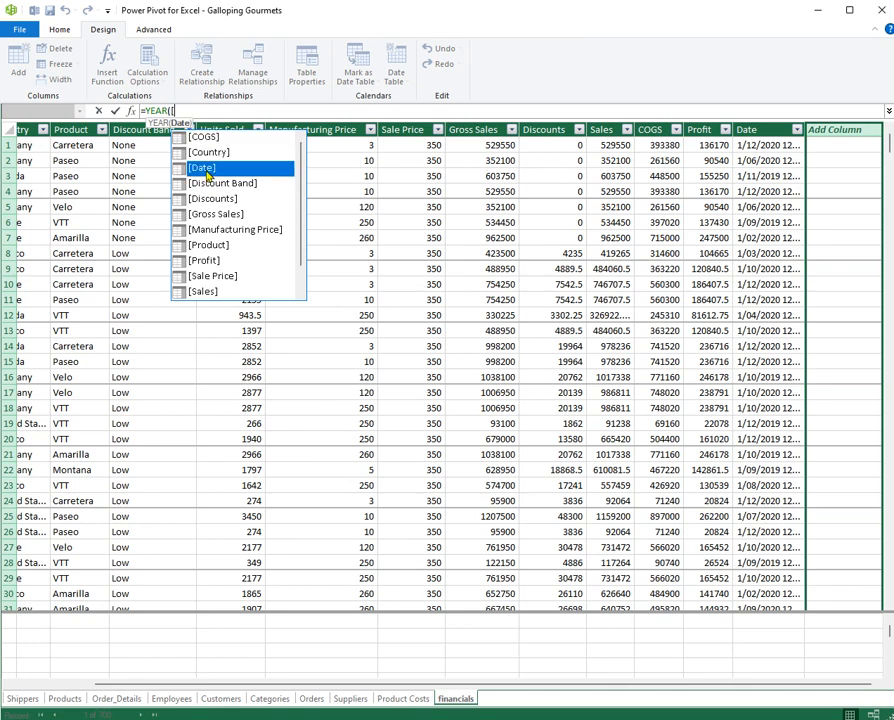
pyautogui.doubleClick(206, 170)
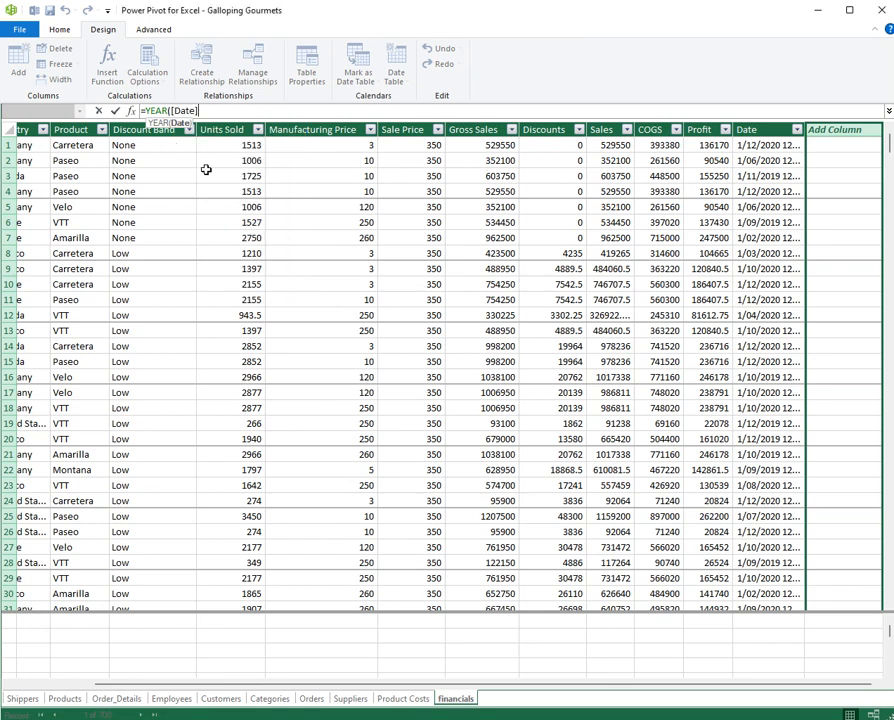
pyautogui.write(')')
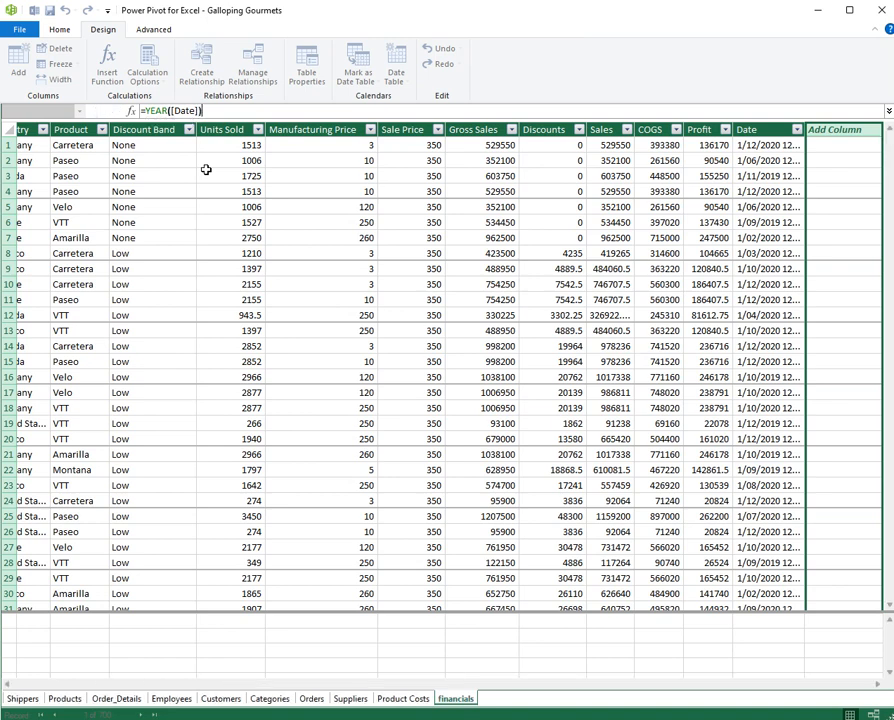
pyautogui.press('Return')
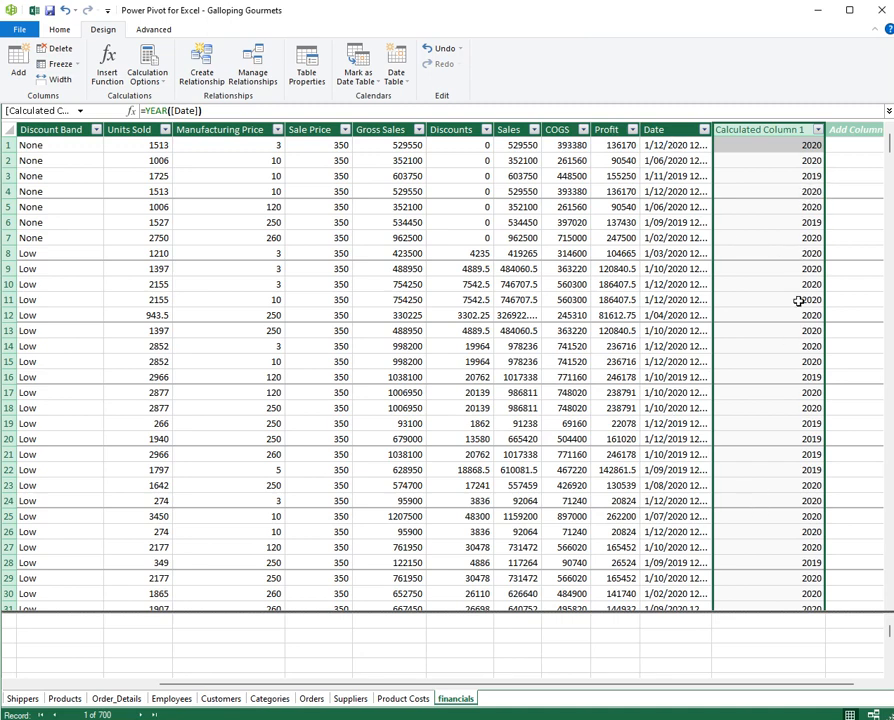
# Step: Rename the new calculated column as Year and narrow it to fit its values
pyautogui.doubleClick(750, 129)
pyautogui.write('Year')
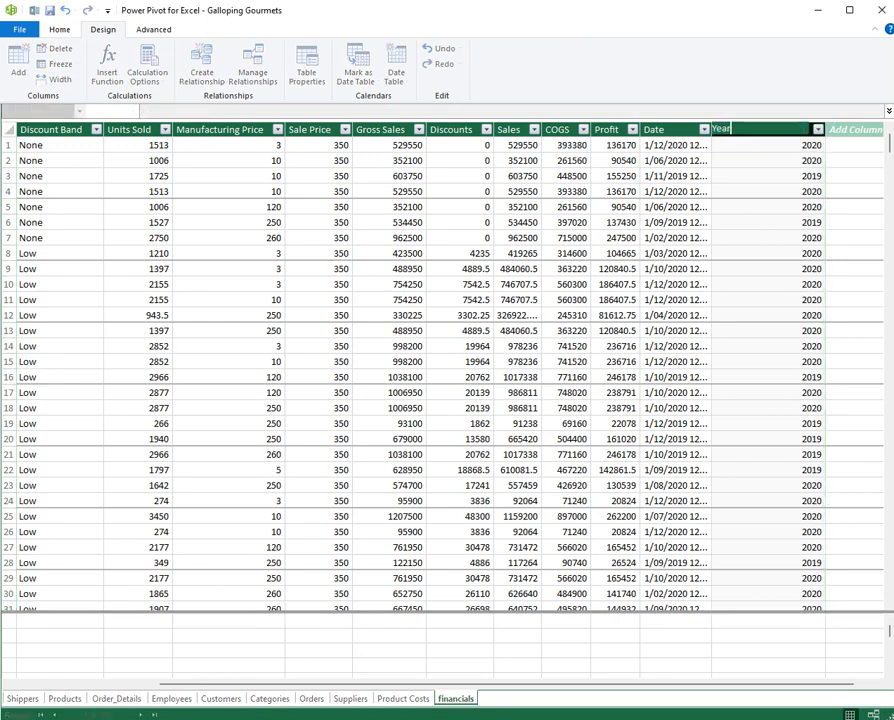
pyautogui.press('Return')
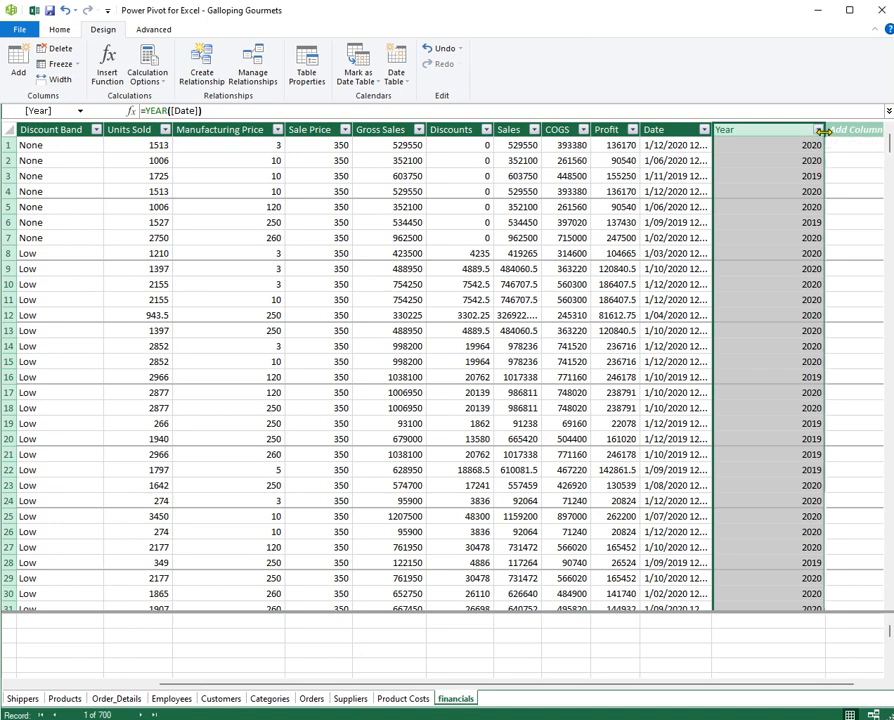
pyautogui.moveTo(822, 131); pyautogui.dragTo(758, 142)
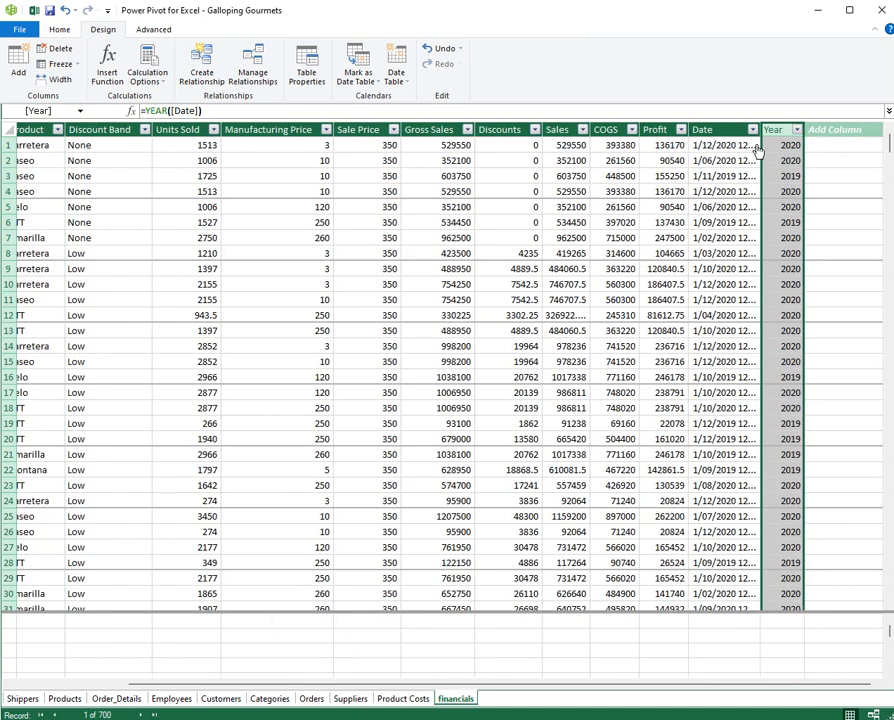
# Step: Examine cells in the calculated Year column and in the imported Date, Profit, COGS, Sales and Discounts columns
pyautogui.click(785, 148)
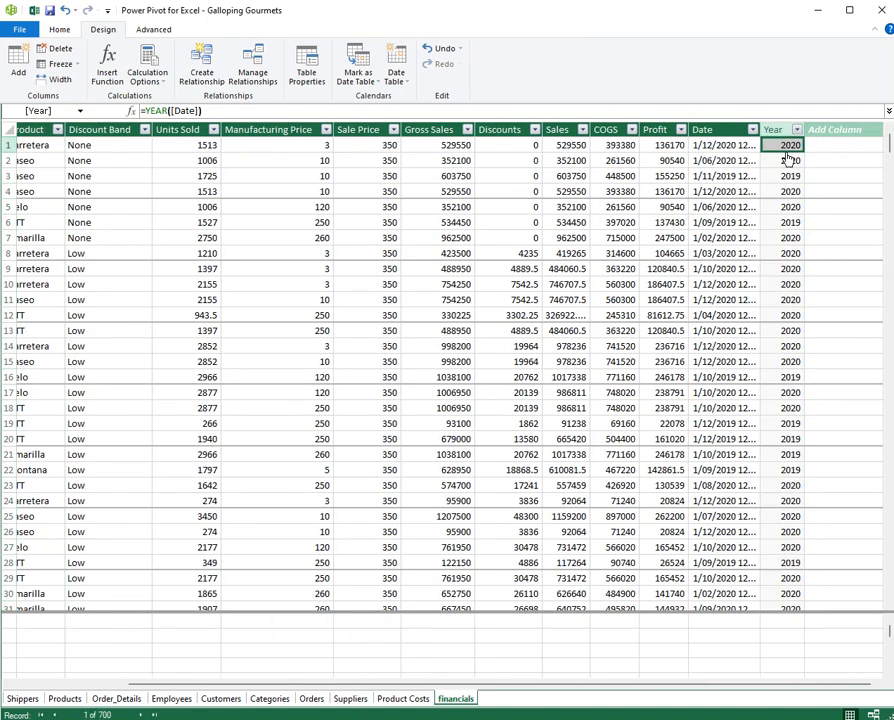
pyautogui.click(748, 191)
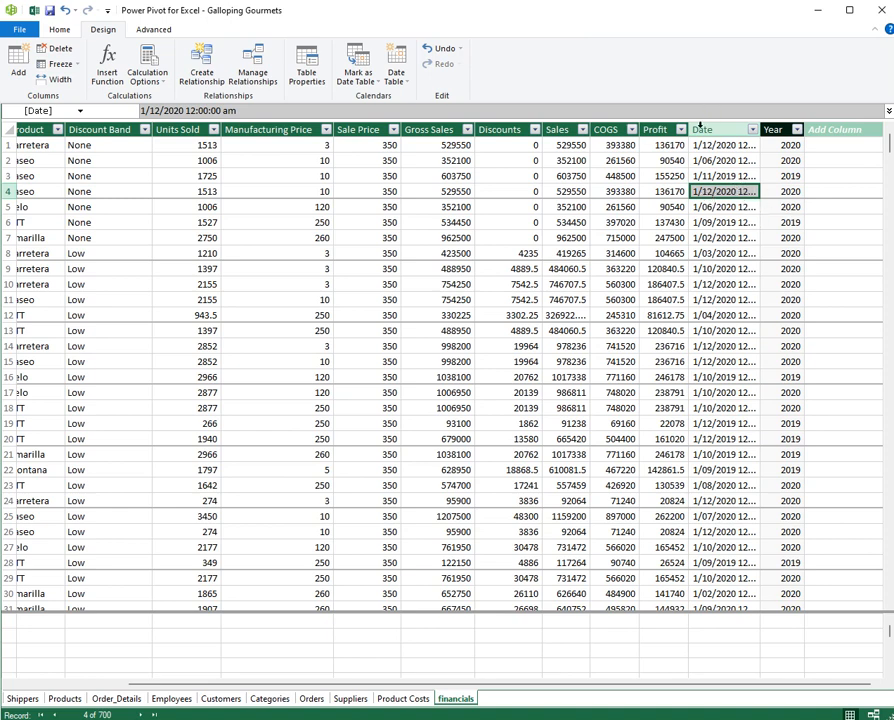
pyautogui.click(668, 160)
pyautogui.click(614, 159)
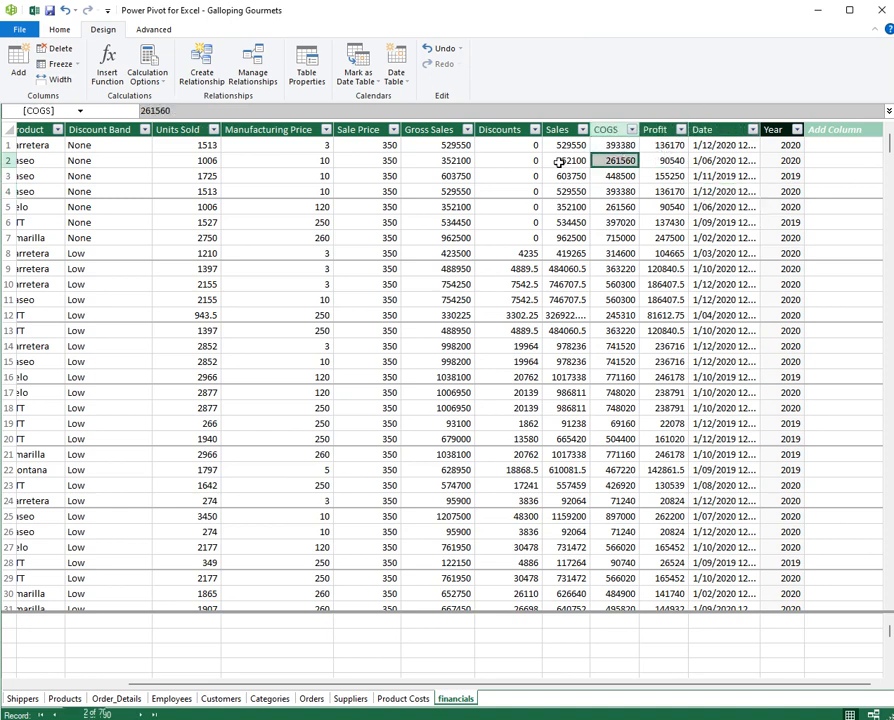
pyautogui.click(566, 160)
pyautogui.click(508, 161)
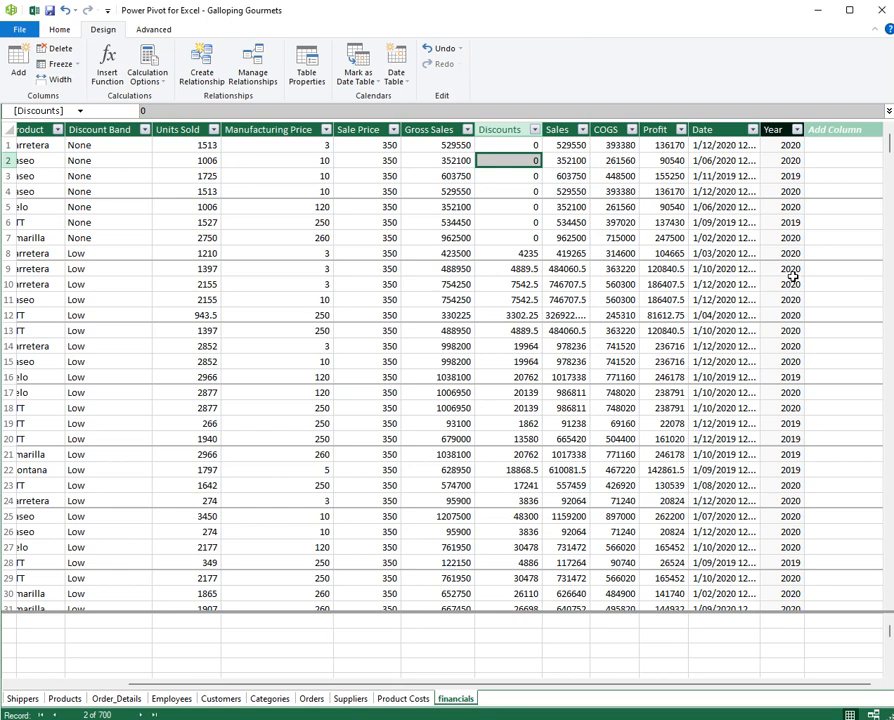
# Step: Add a calculated column to the financials table with the formula =MONTH([Date])
pyautogui.click(839, 128)
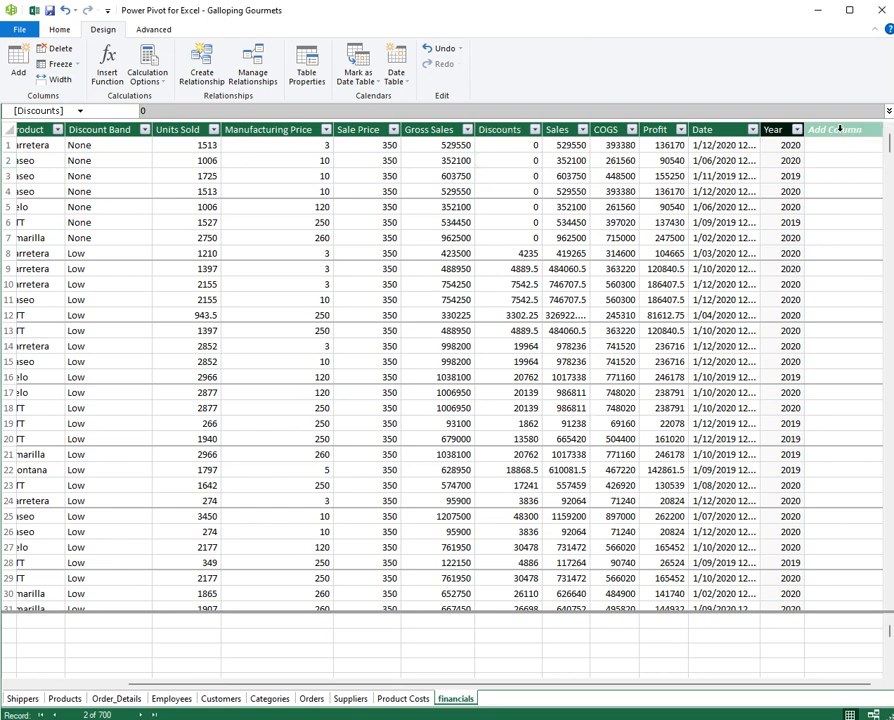
pyautogui.write('=m')
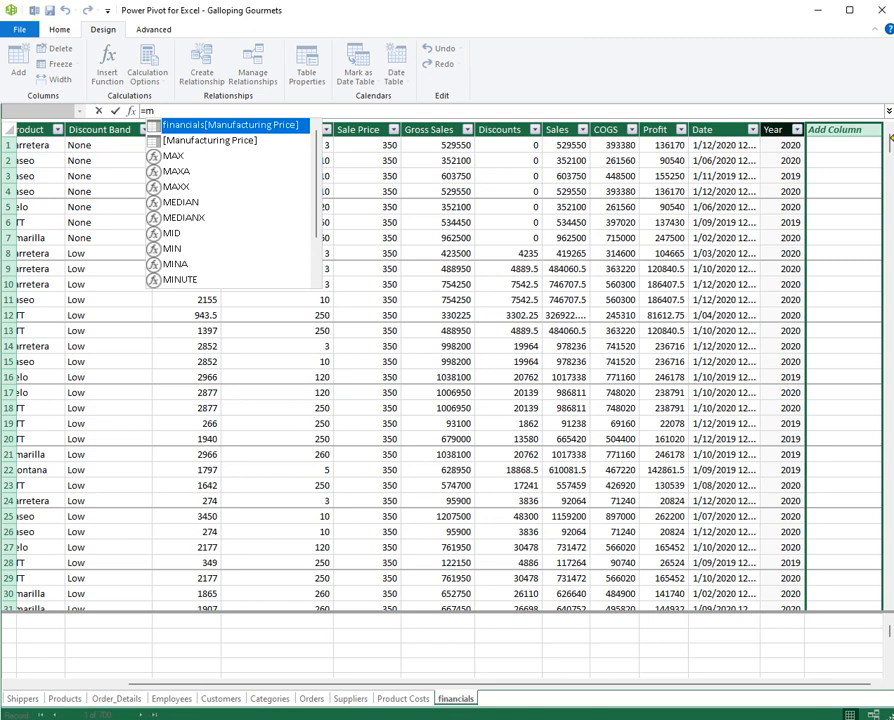
pyautogui.write('od')
pyautogui.press('BackSpace')
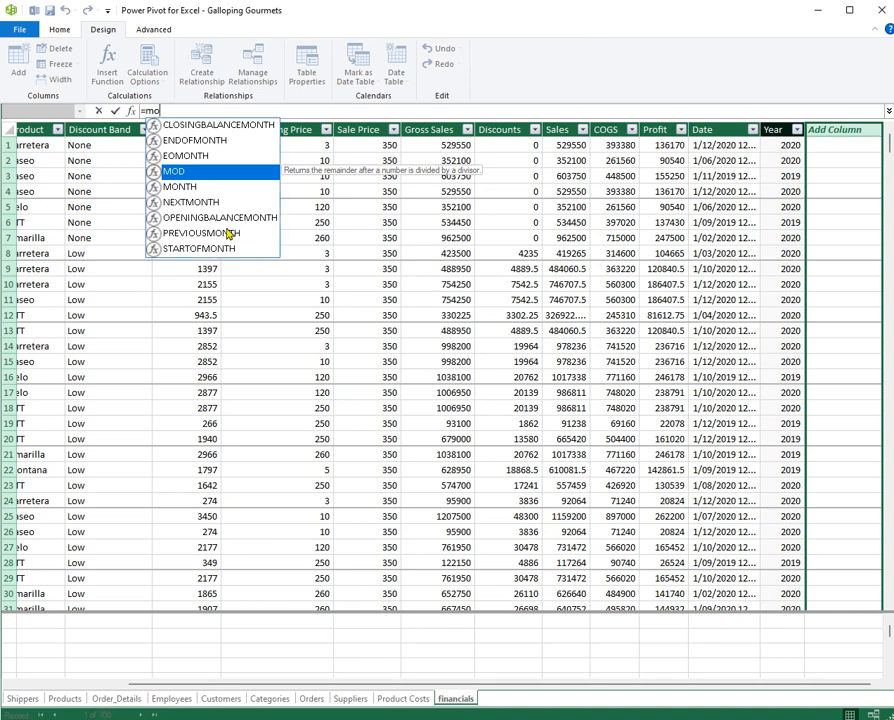
pyautogui.doubleClick(187, 187)
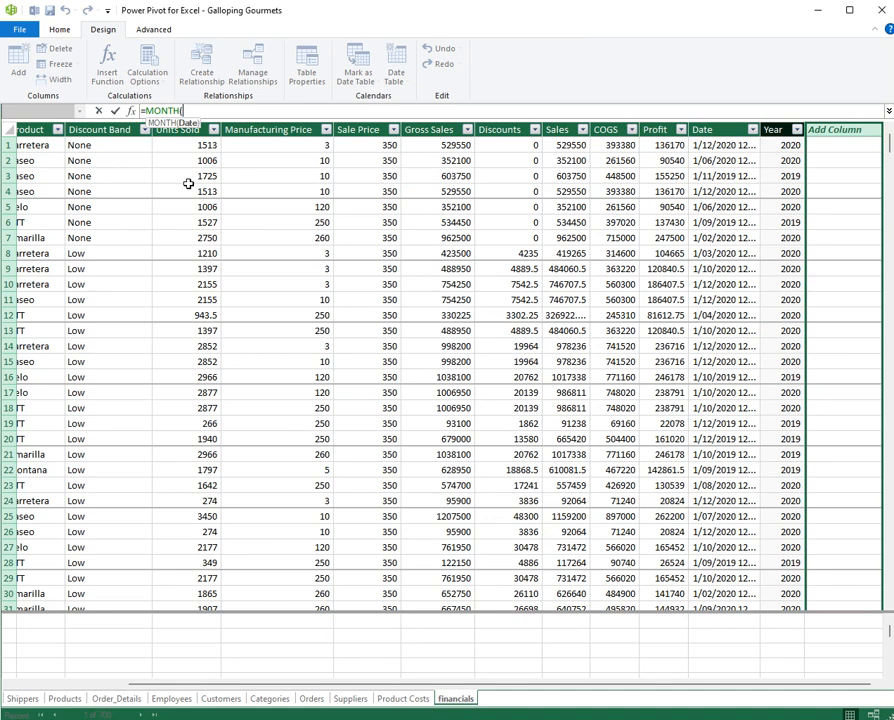
pyautogui.write('[')
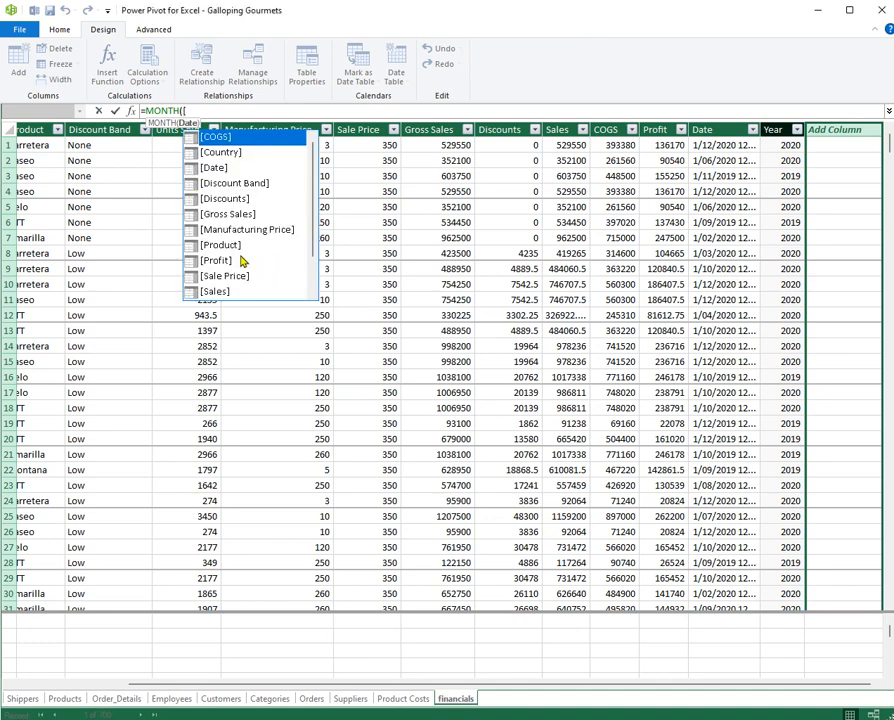
pyautogui.doubleClick(208, 168)
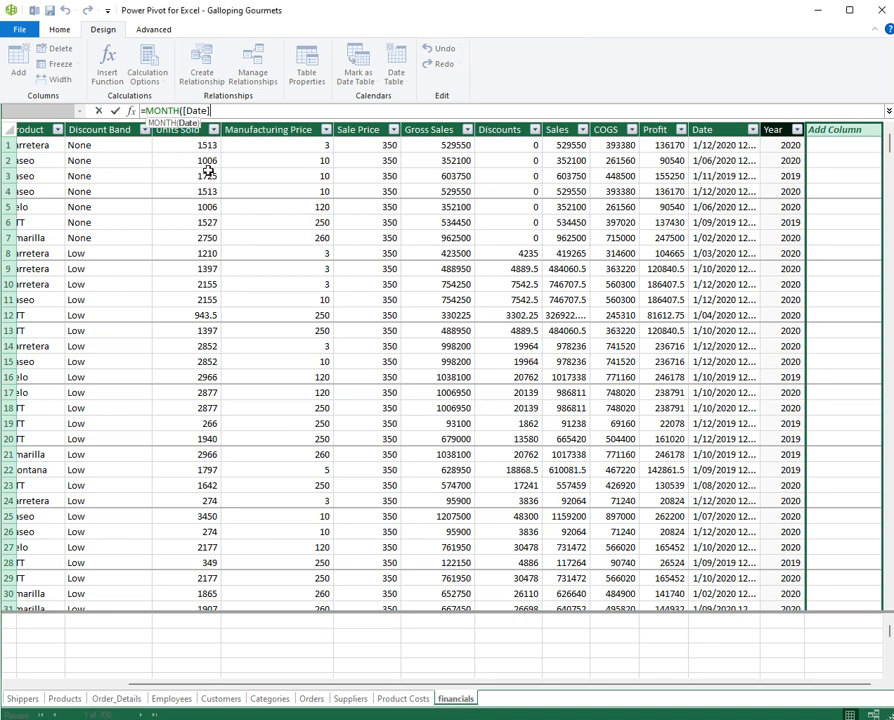
pyautogui.press('Return')
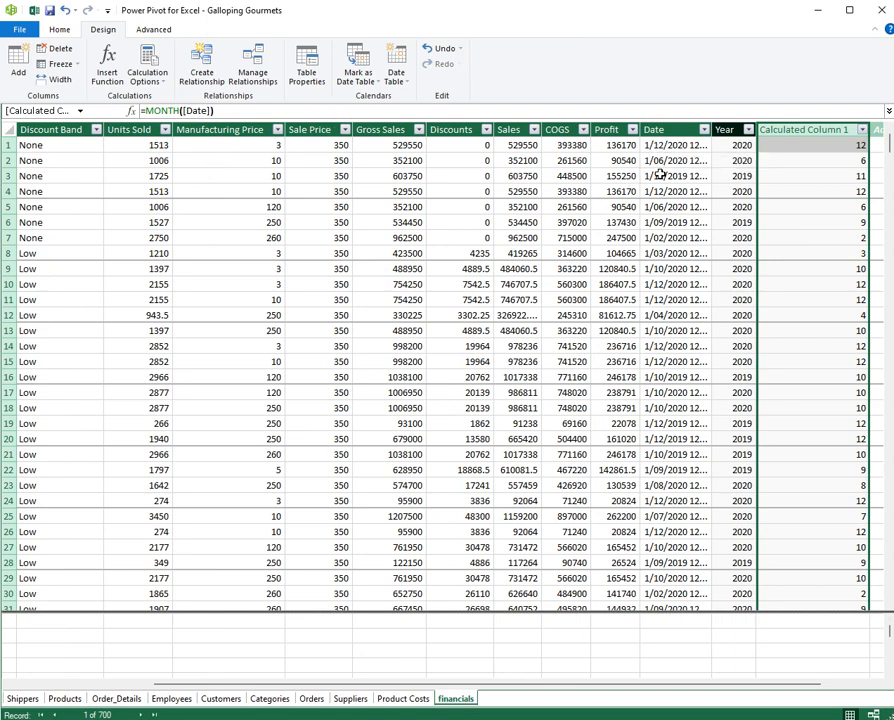
# Step: Rename the new month column as Month Num and narrow it to fit its heading
pyautogui.doubleClick(826, 132)
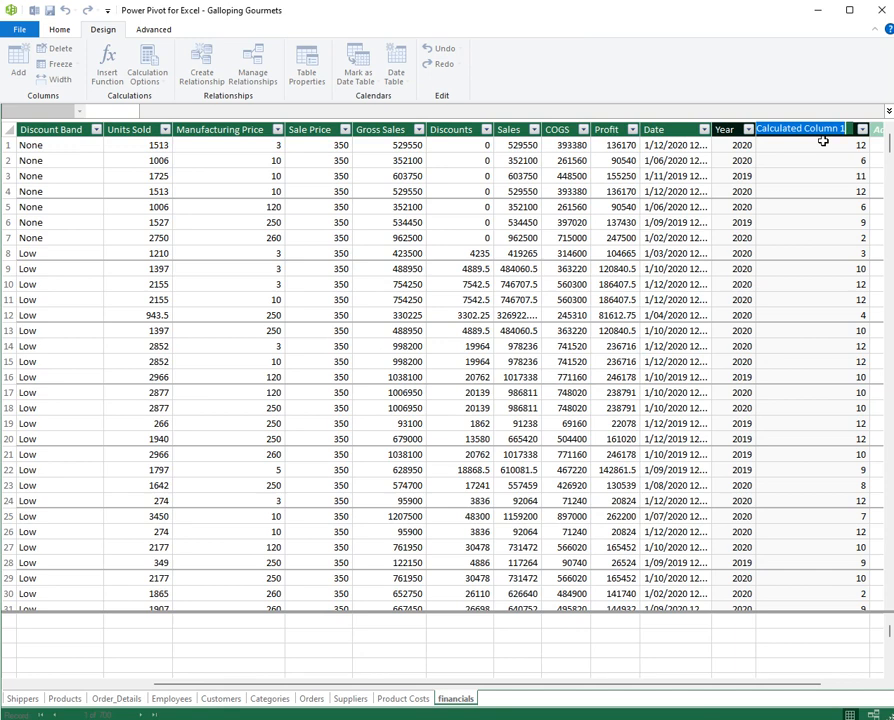
pyautogui.write('Month Num')
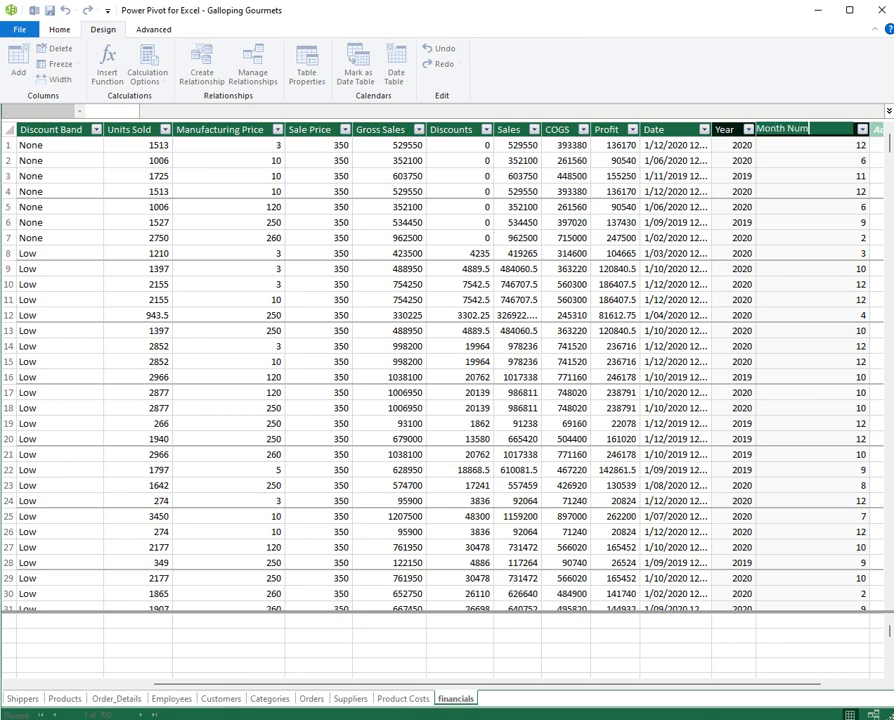
pyautogui.press('Return')
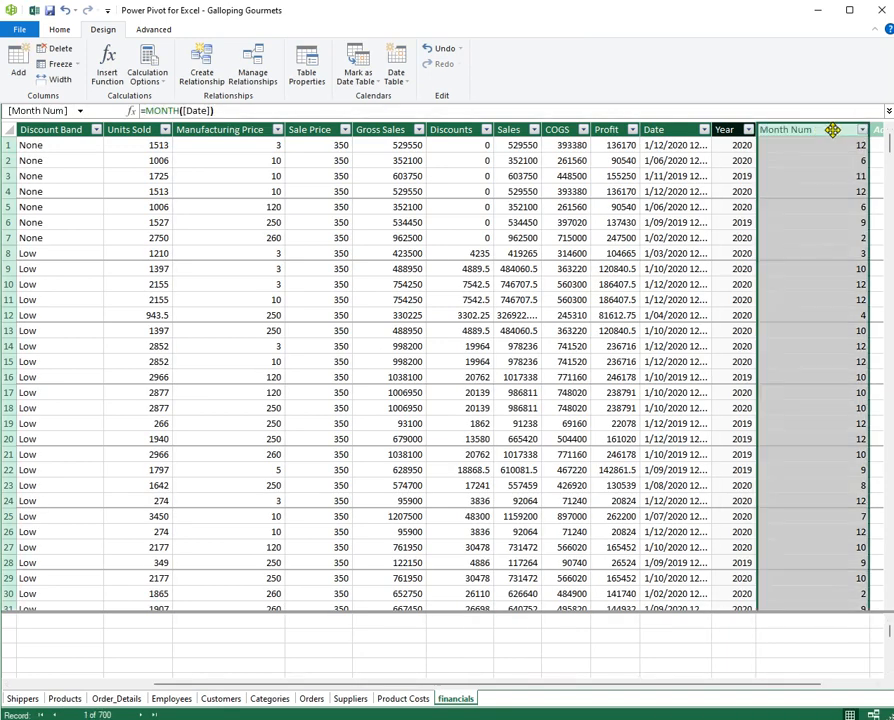
pyautogui.click(672, 160)
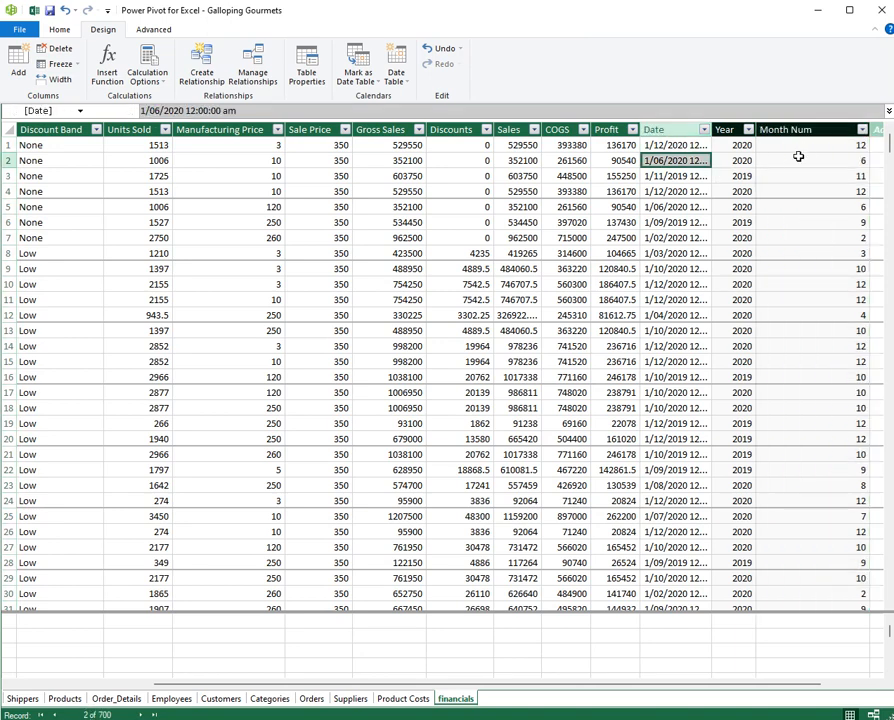
pyautogui.moveTo(880, 125); pyautogui.dragTo(819, 131)
pyautogui.doubleClick(819, 130)
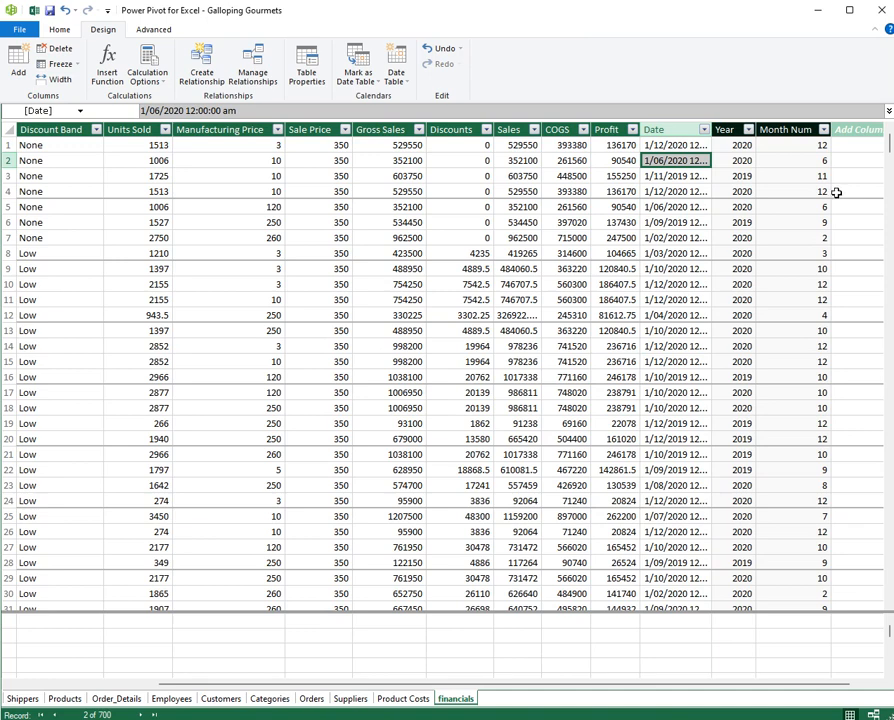
pyautogui.click(805, 190)
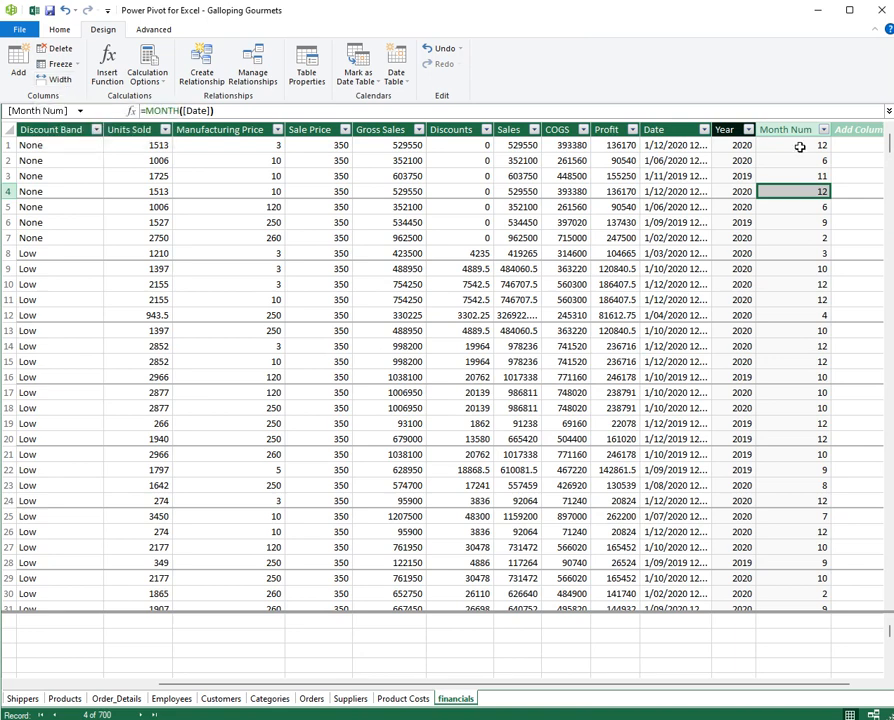
# Step: Set the width of the Year column in the financials table to 60
pyautogui.click(730, 130)
pyautogui.click(58, 79)
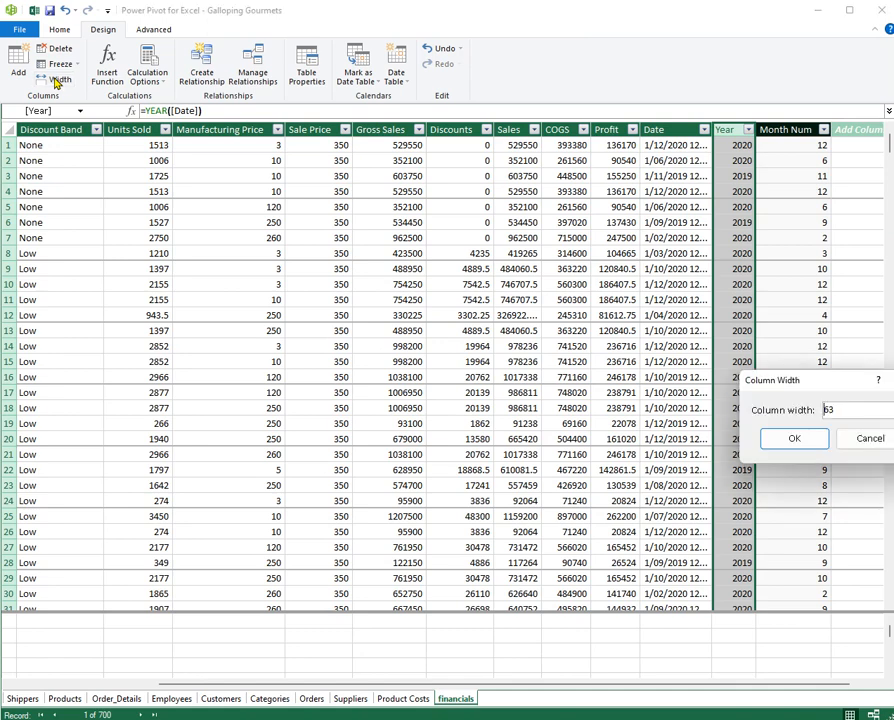
pyautogui.press('BackSpace')
pyautogui.write('60')
pyautogui.press('Return')
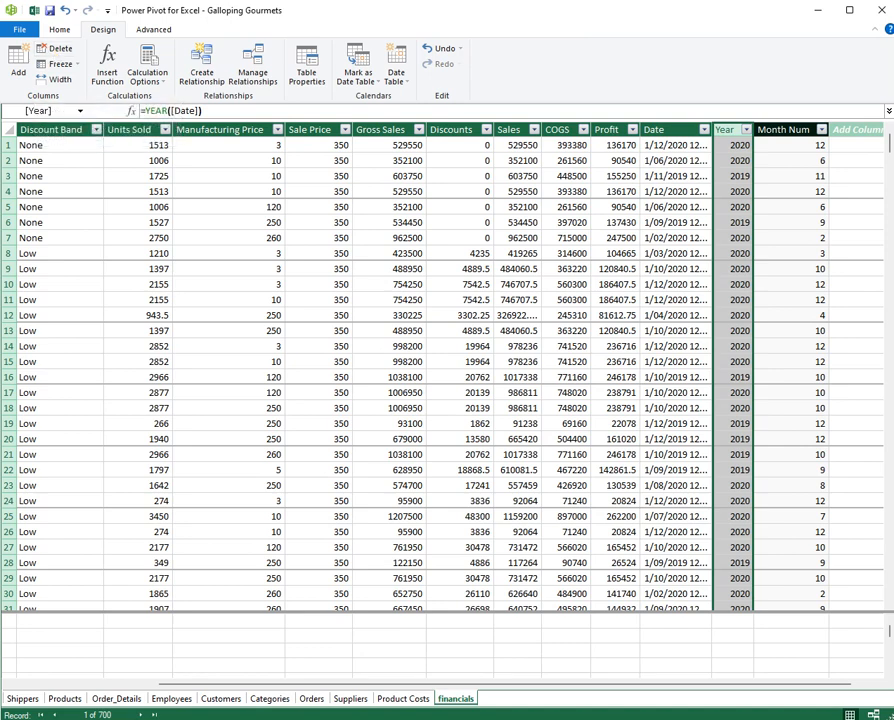
# Step: Add a calculated column to the Order_Details table with the formula =[UnitPrice]*[Quantity]
pyautogui.click(124, 702)
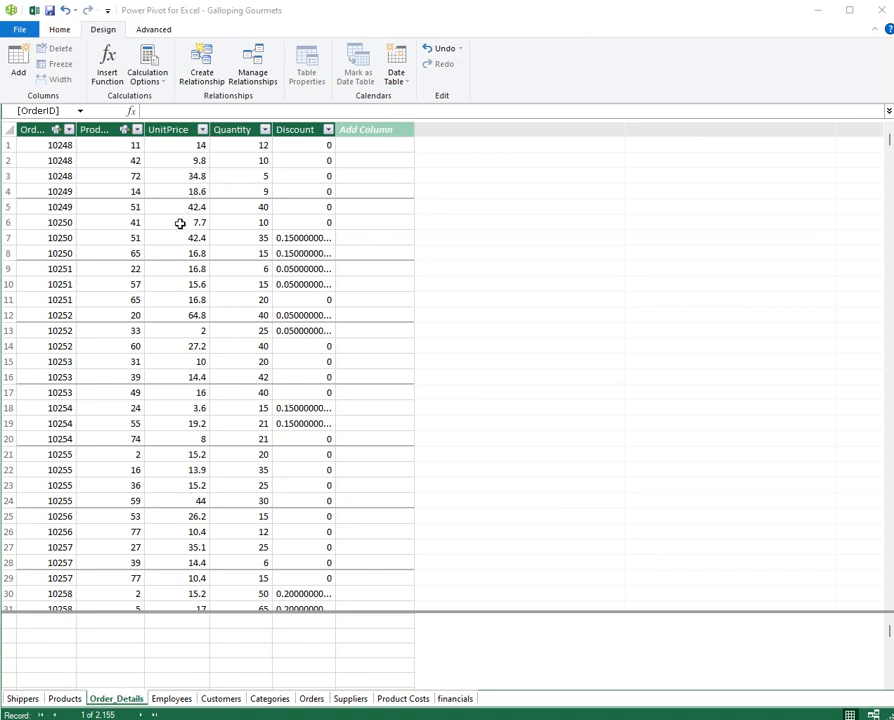
pyautogui.click(388, 129)
pyautogui.write('=')
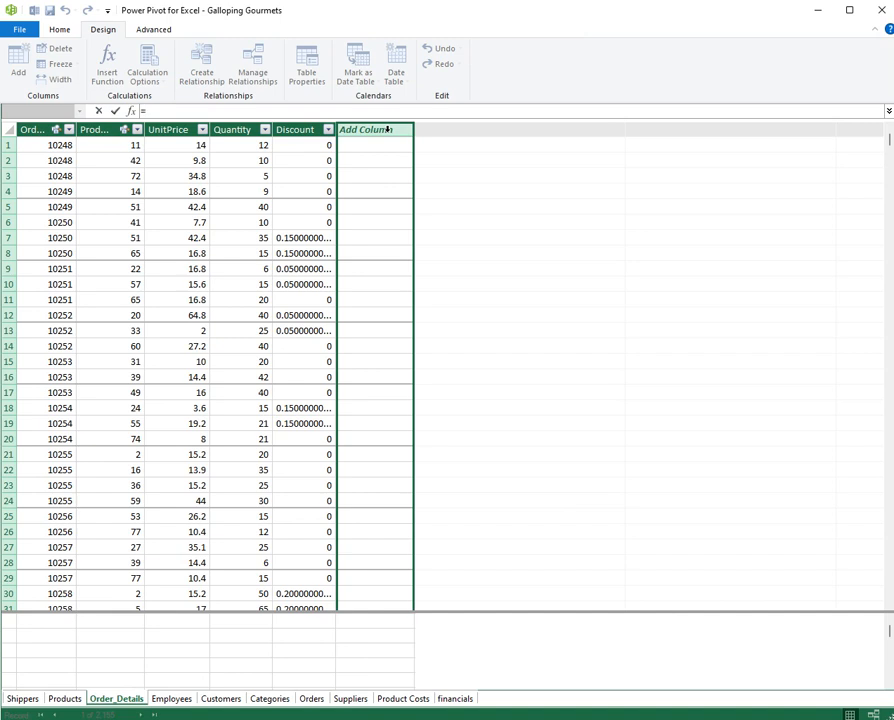
pyautogui.write('[')
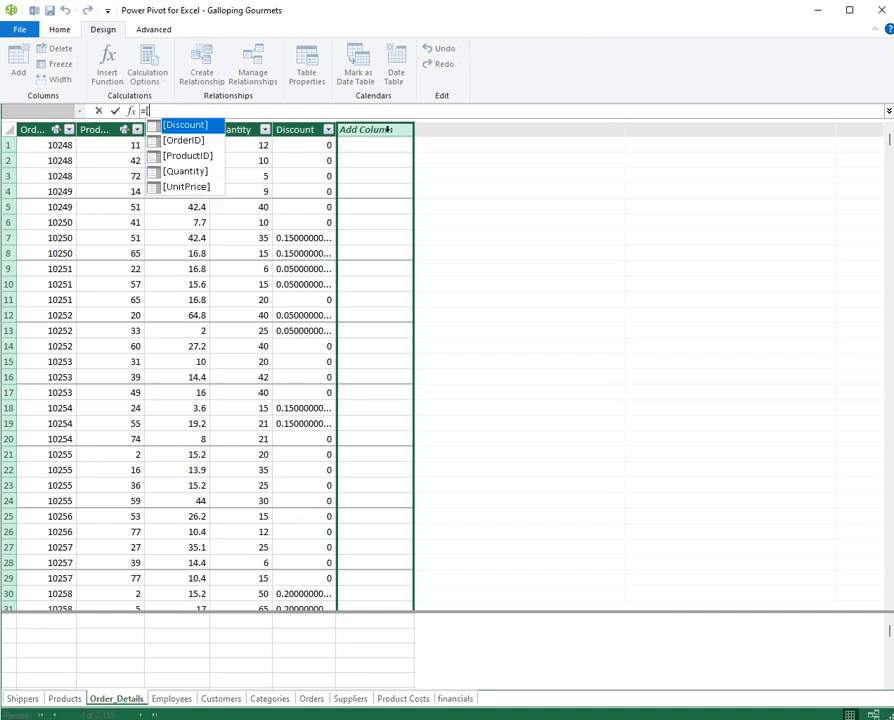
pyautogui.doubleClick(198, 187)
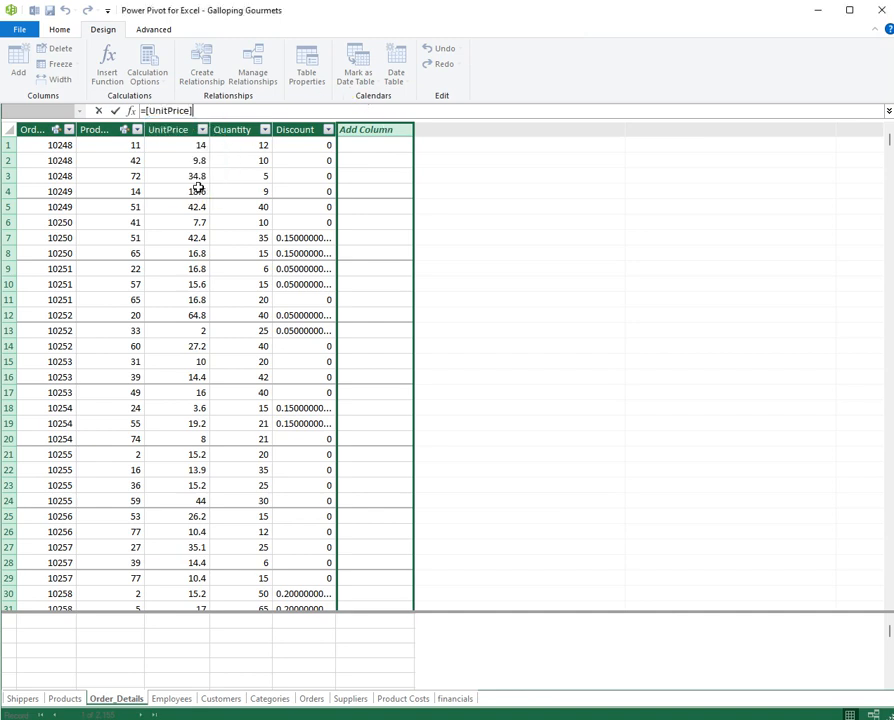
pyautogui.write('*')
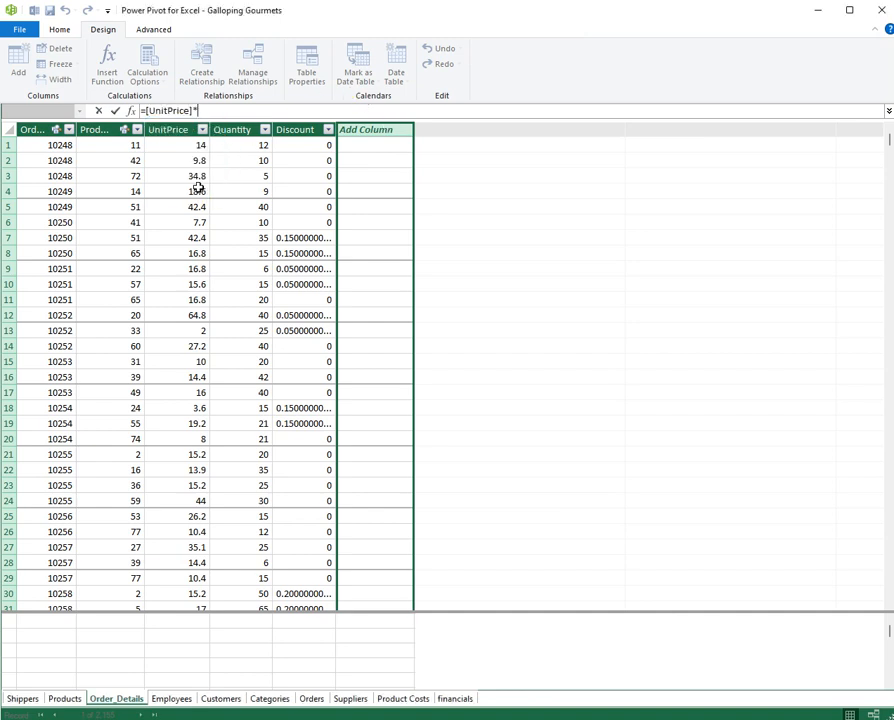
pyautogui.write('[')
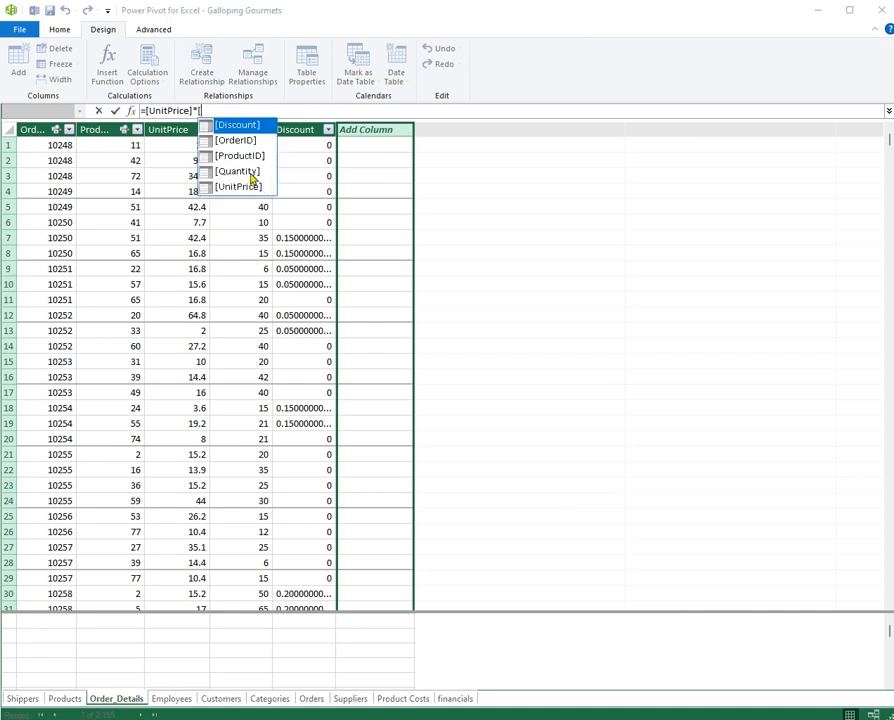
pyautogui.doubleClick(248, 173)
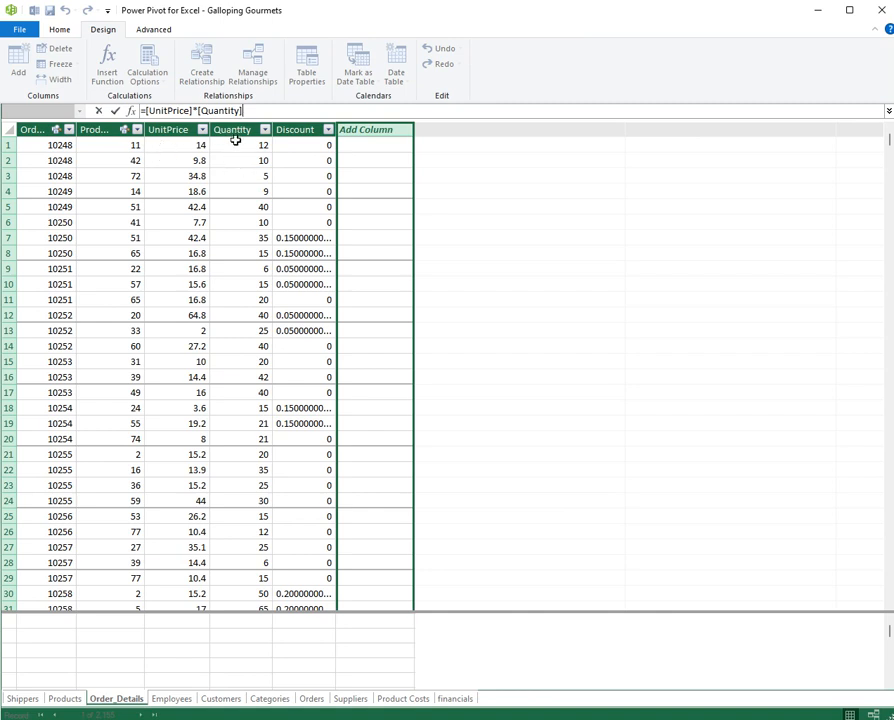
pyautogui.press('Return')
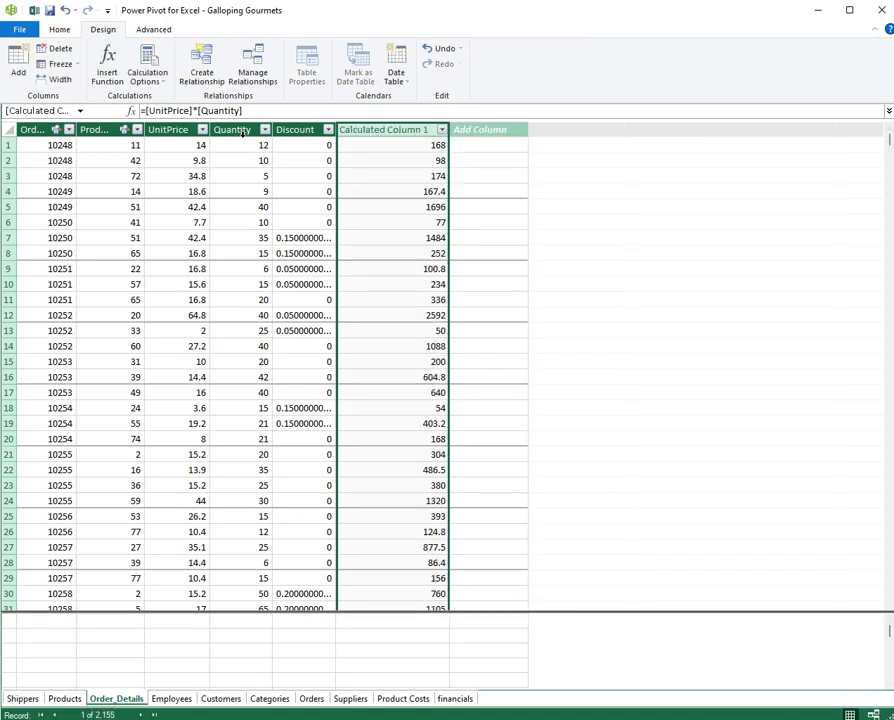
# Step: Rename the new calculated column in Order_Details as Sale
pyautogui.doubleClick(380, 131)
pyautogui.write('Sale')
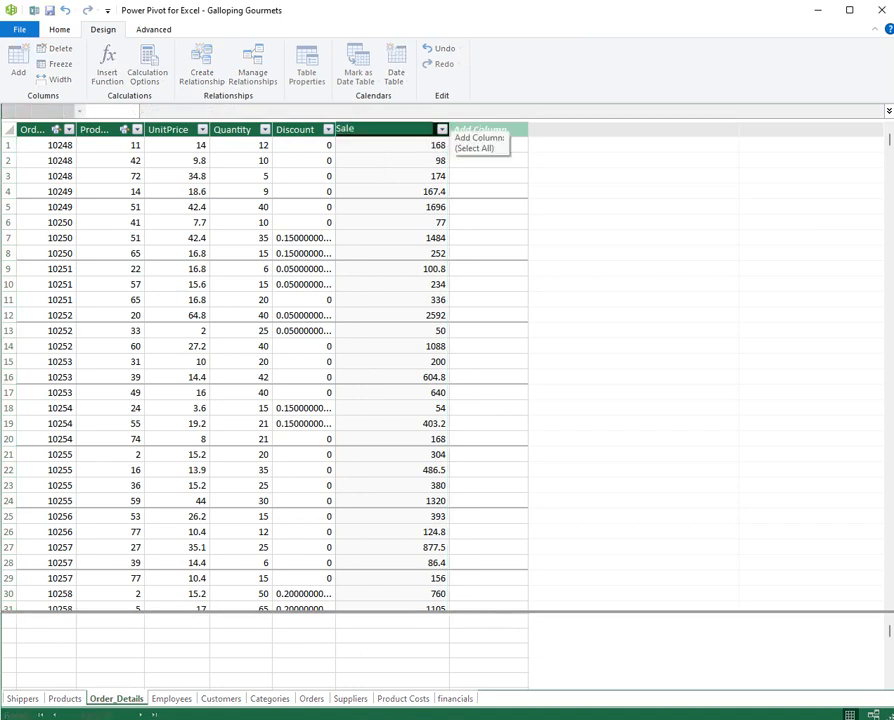
pyautogui.press('Return')
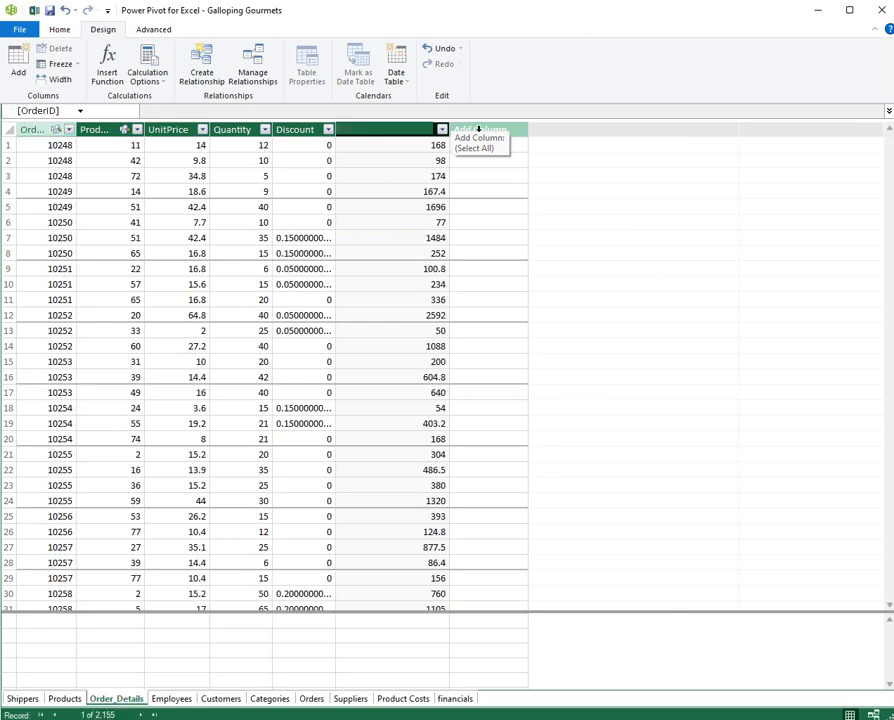
pyautogui.click(298, 206)
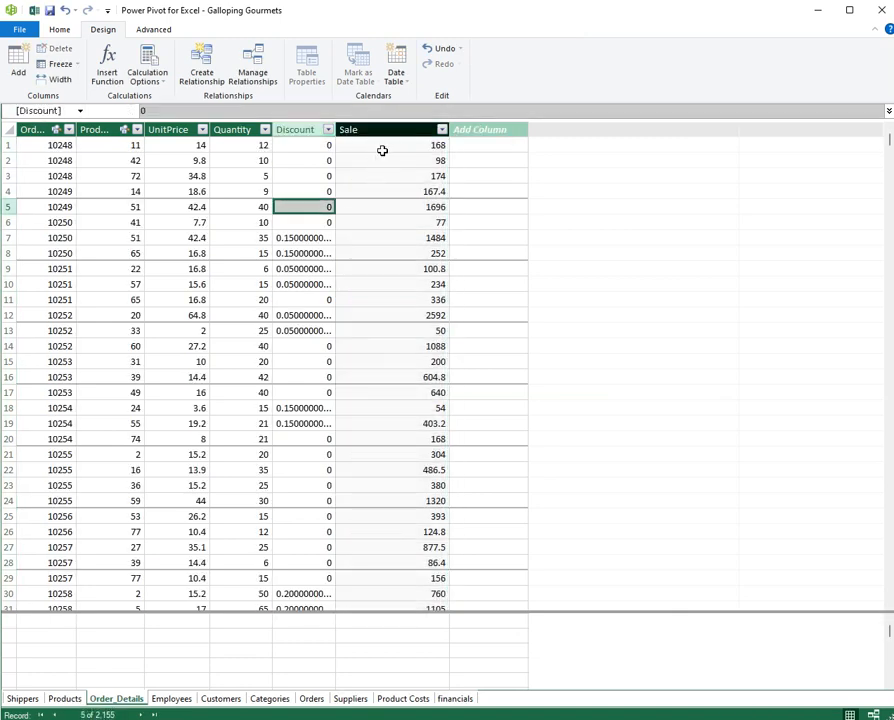
# Step: Change the data type of the Sale column to Currency
pyautogui.click(411, 129)
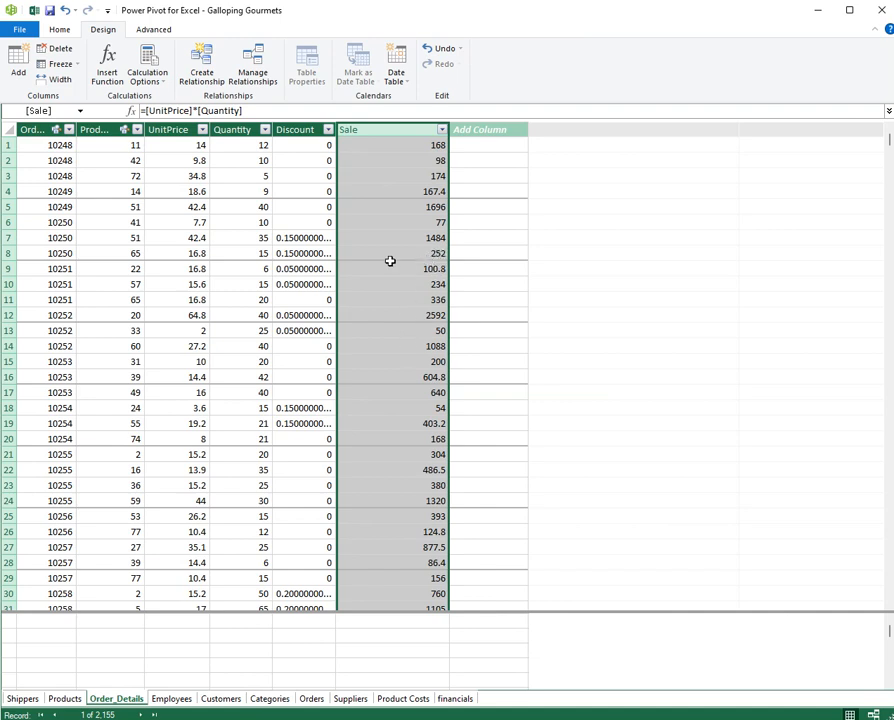
pyautogui.click(60, 31)
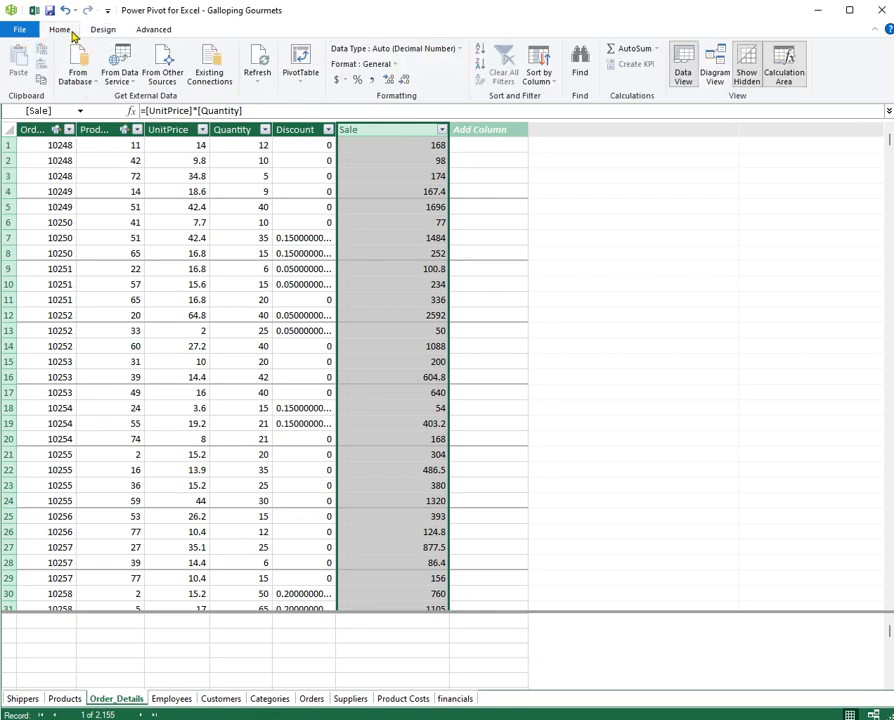
pyautogui.click(462, 50)
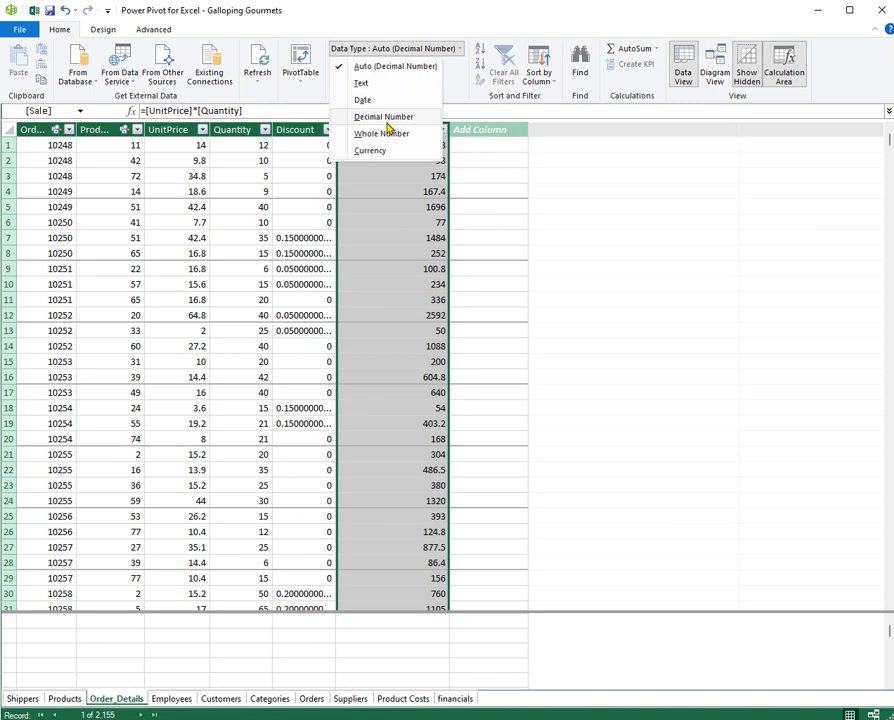
pyautogui.click(370, 151)
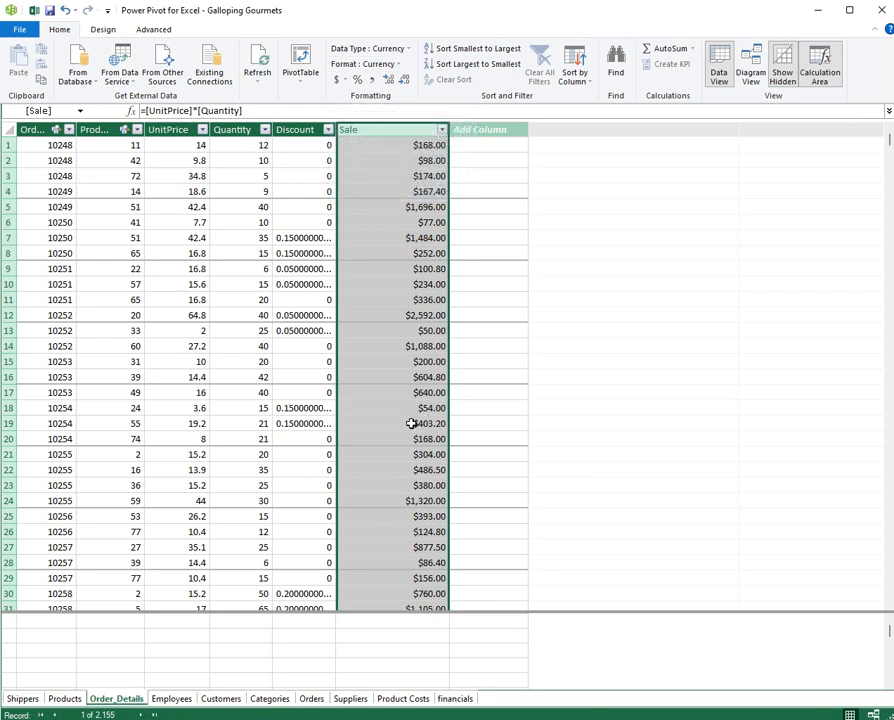
pyautogui.click(504, 129)
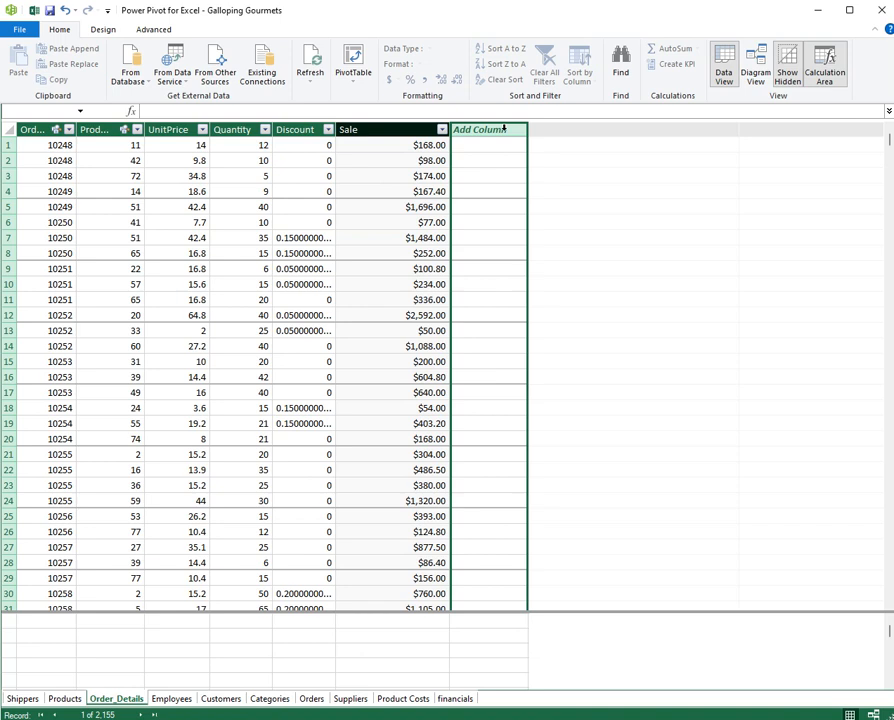
pyautogui.write('Discoun')
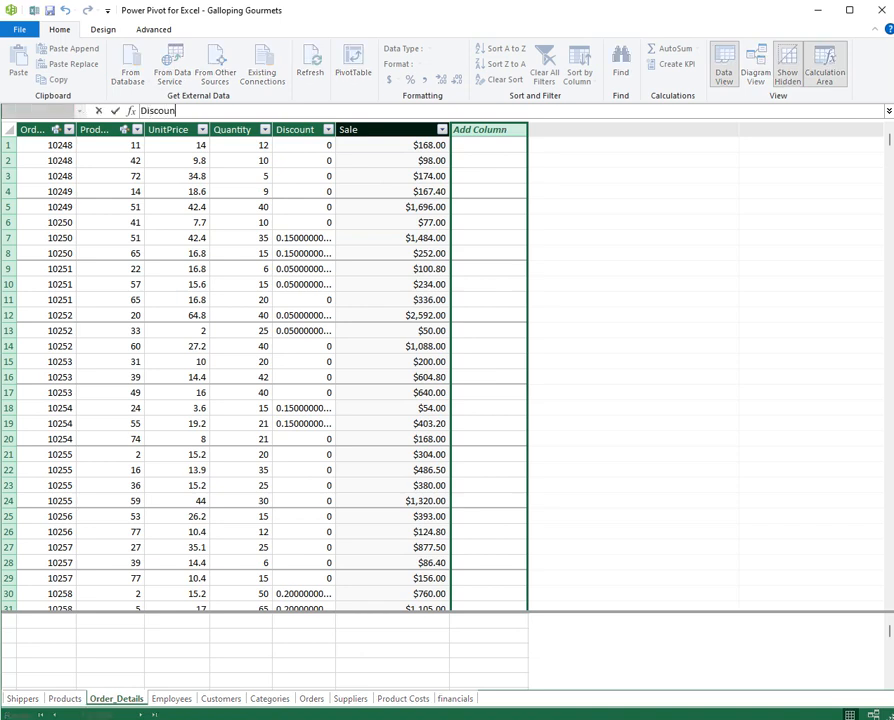
pyautogui.press('BackSpace')
pyautogui.press('BackSpace')
pyautogui.press('BackSpace')
pyautogui.press('BackSpace')
pyautogui.press('BackSpace')
pyautogui.press('BackSpace')
pyautogui.press('BackSpace')
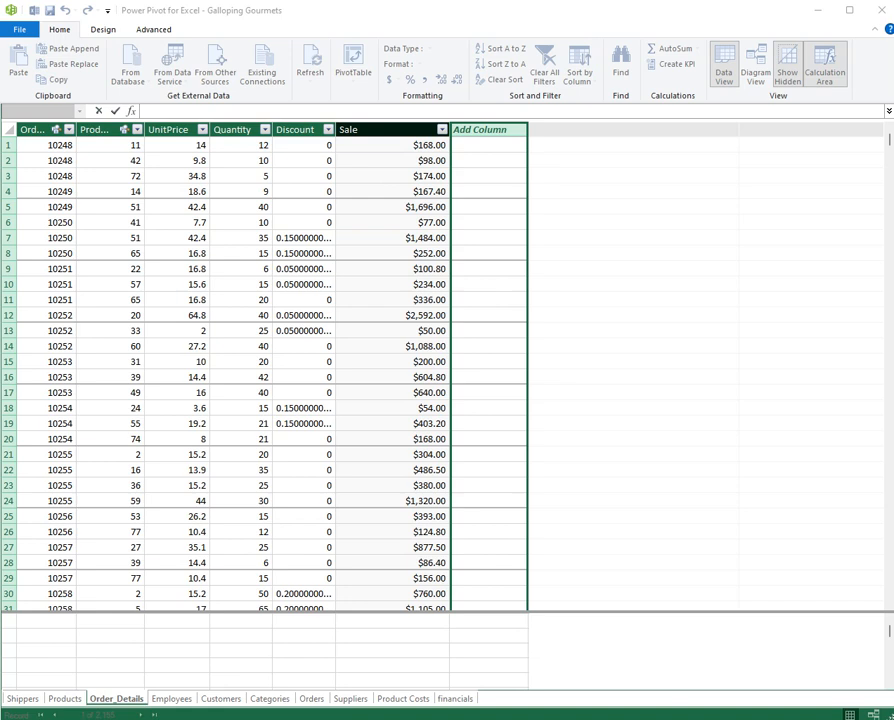
# Step: Add a calculated column to the Order_Details table with the formula =[Sale]*[Discount]
pyautogui.write('=')
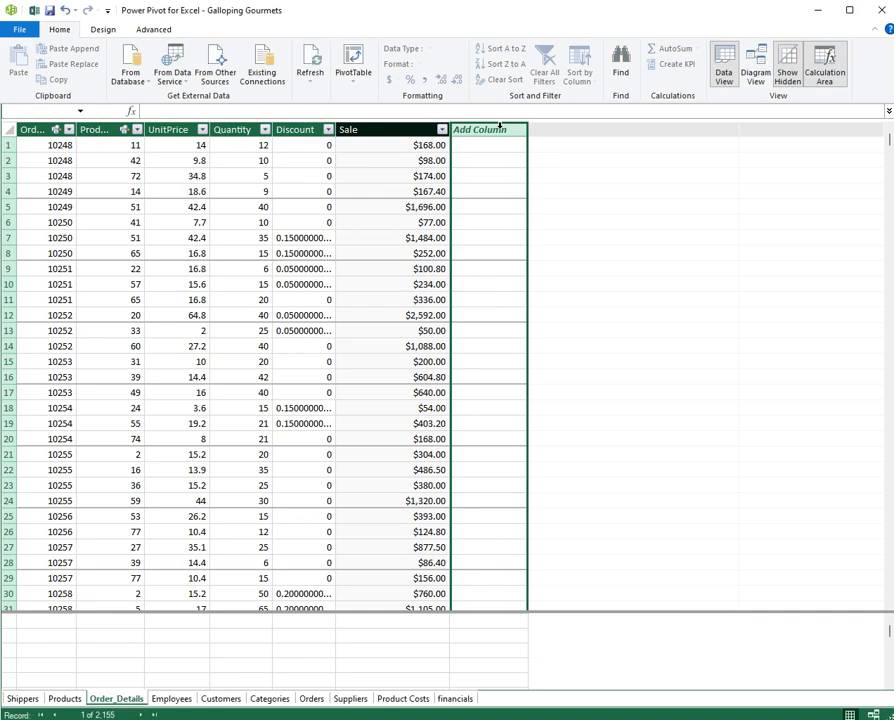
pyautogui.write('[')
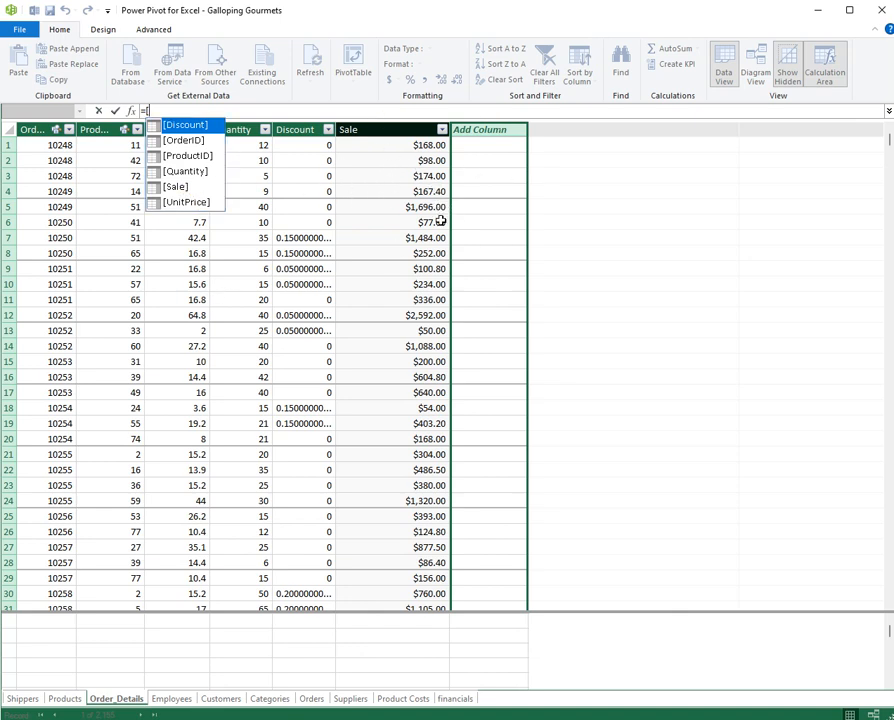
pyautogui.doubleClick(184, 187)
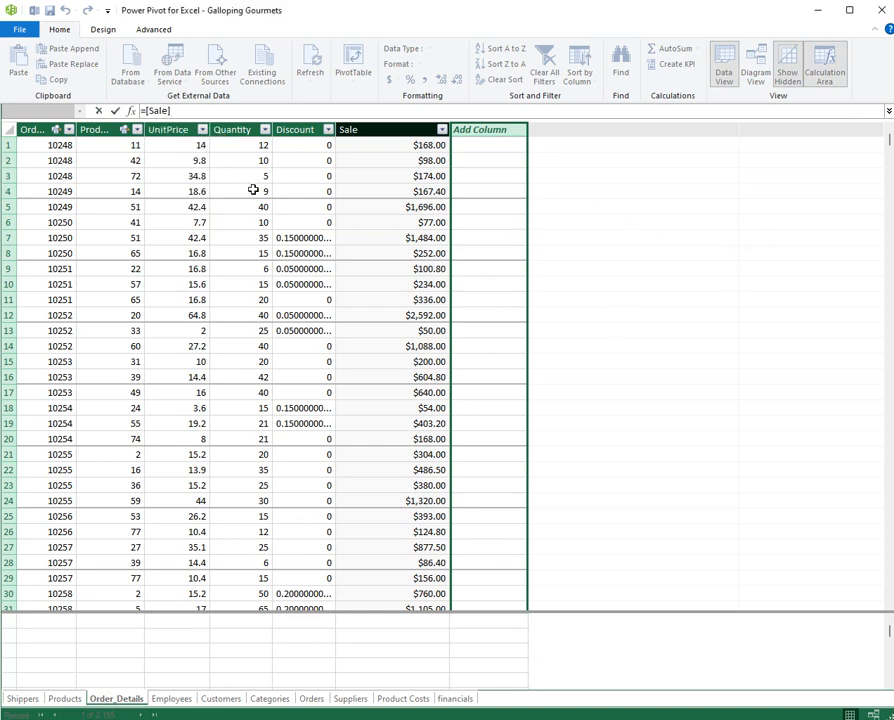
pyautogui.write('*')
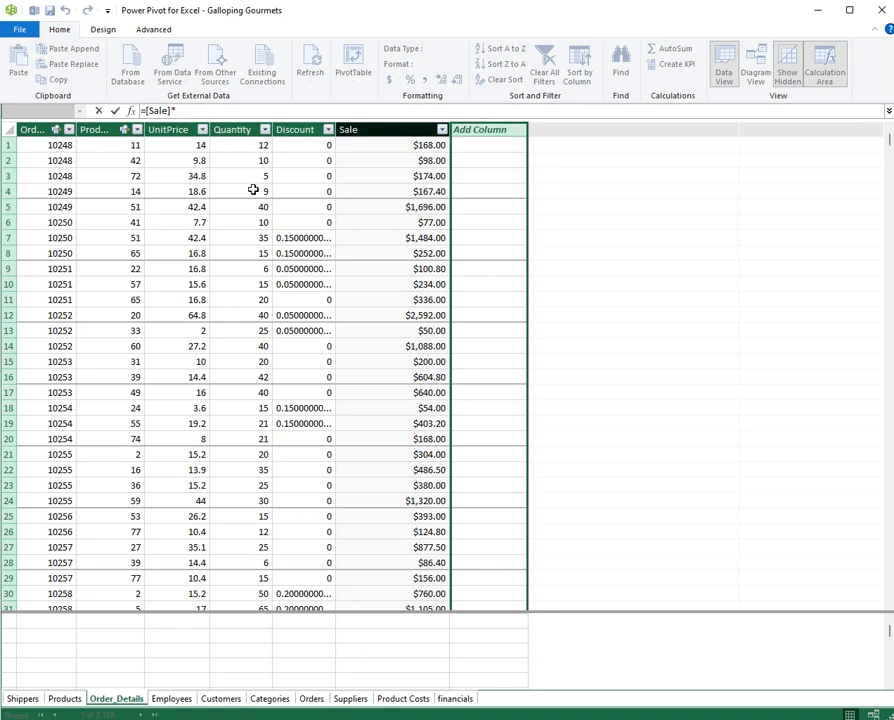
pyautogui.write('[')
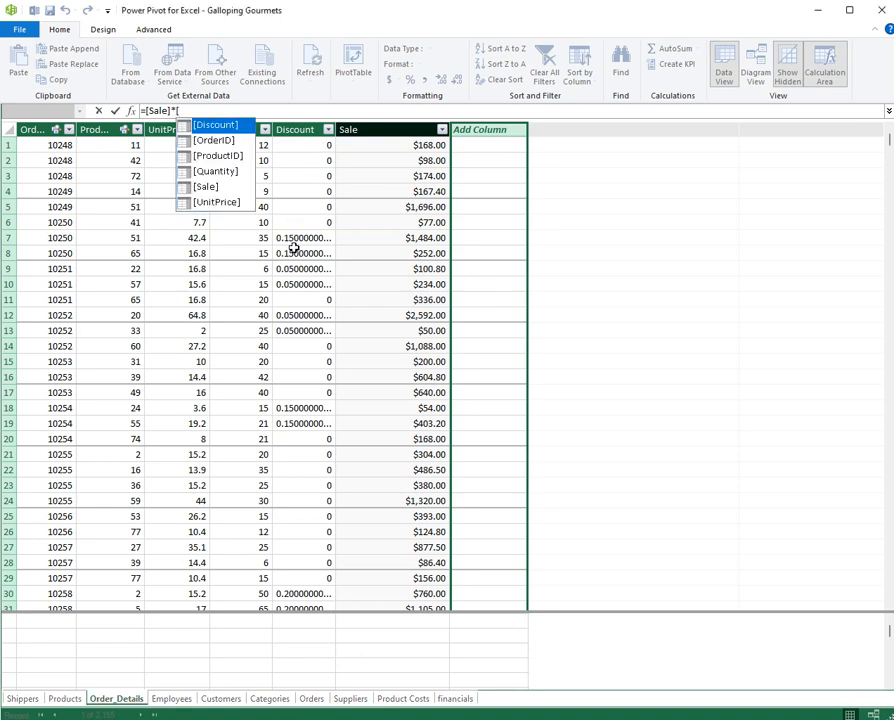
pyautogui.doubleClick(222, 127)
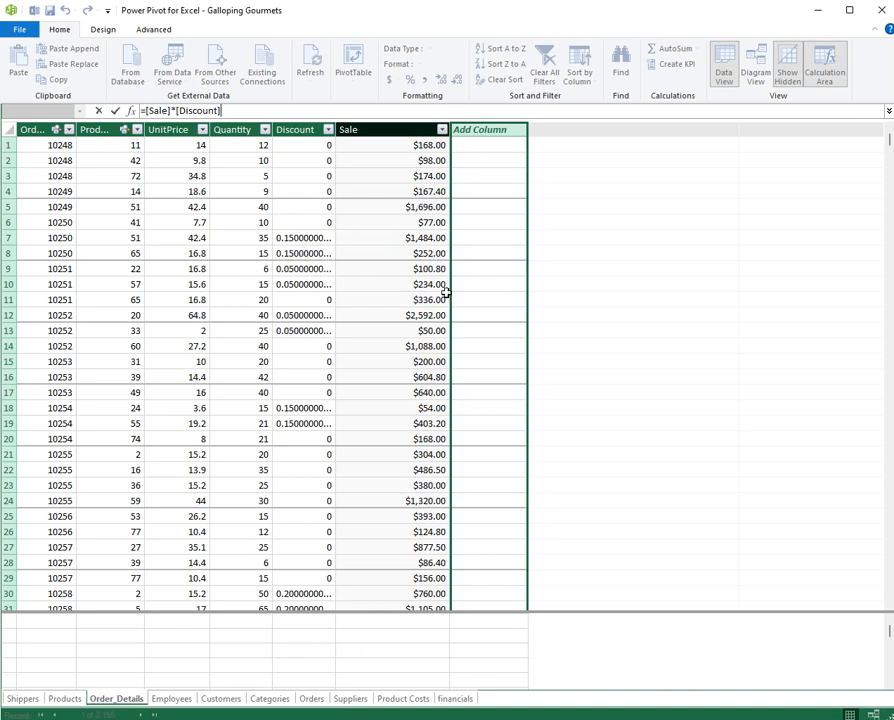
pyautogui.press('Return')
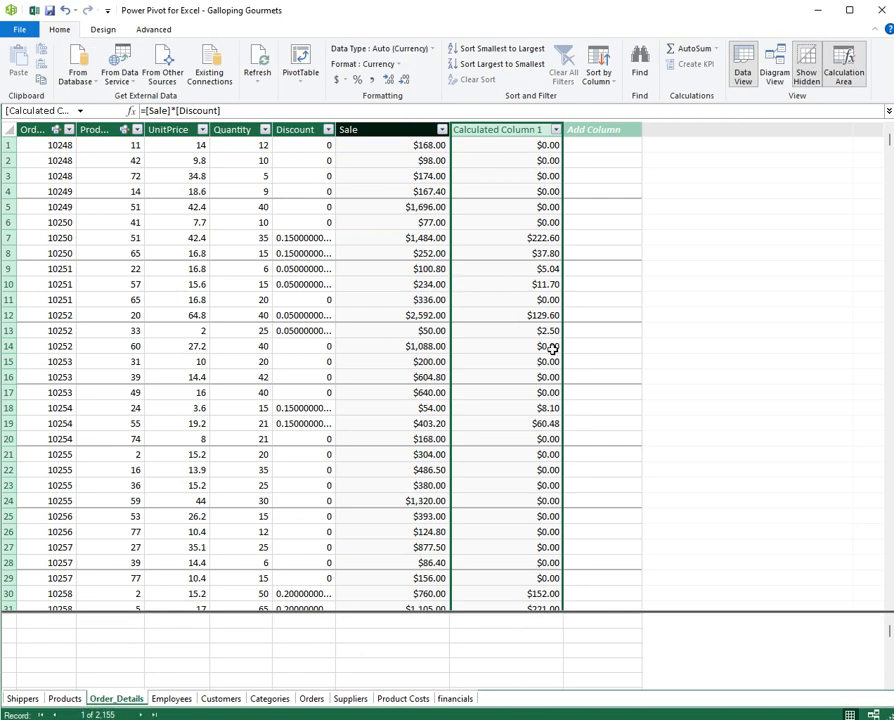
# Step: Rename the calculated column holding the =[Sale]*[Discount] formula as Discount$
pyautogui.doubleClick(510, 130)
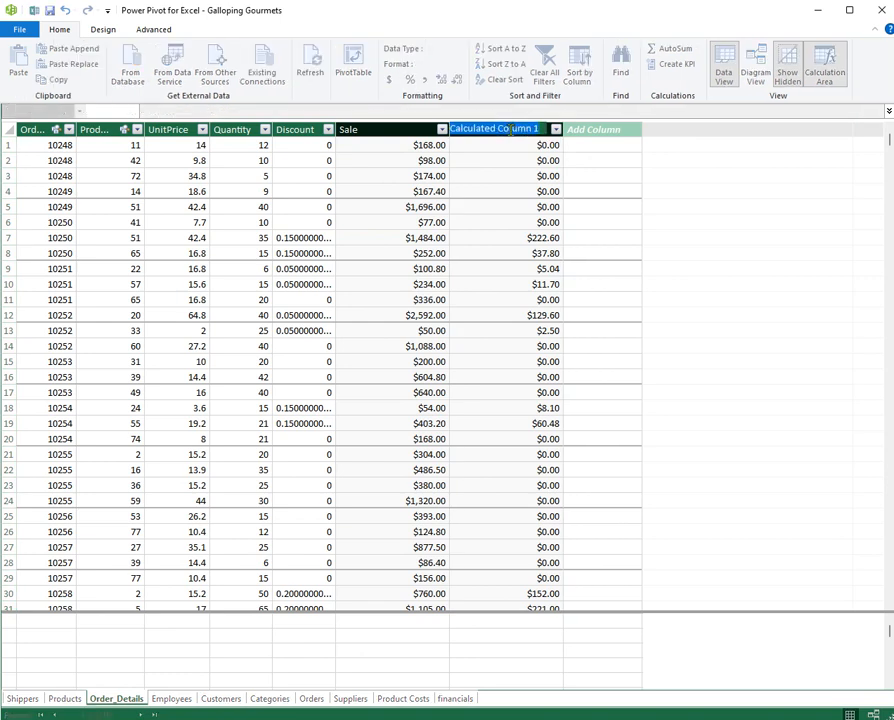
pyautogui.write('DiscountS')
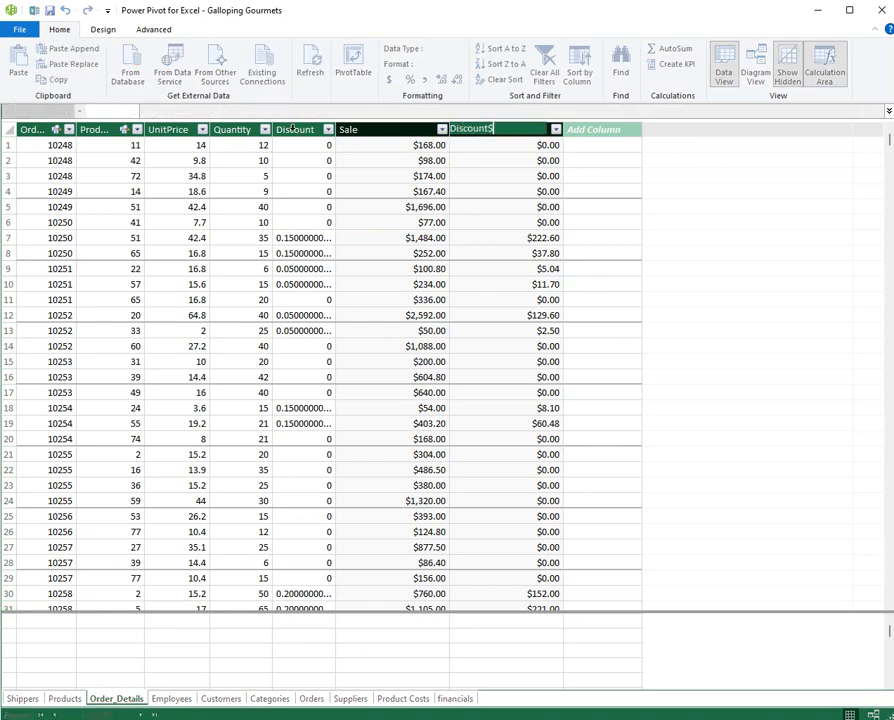
pyautogui.press('Return')
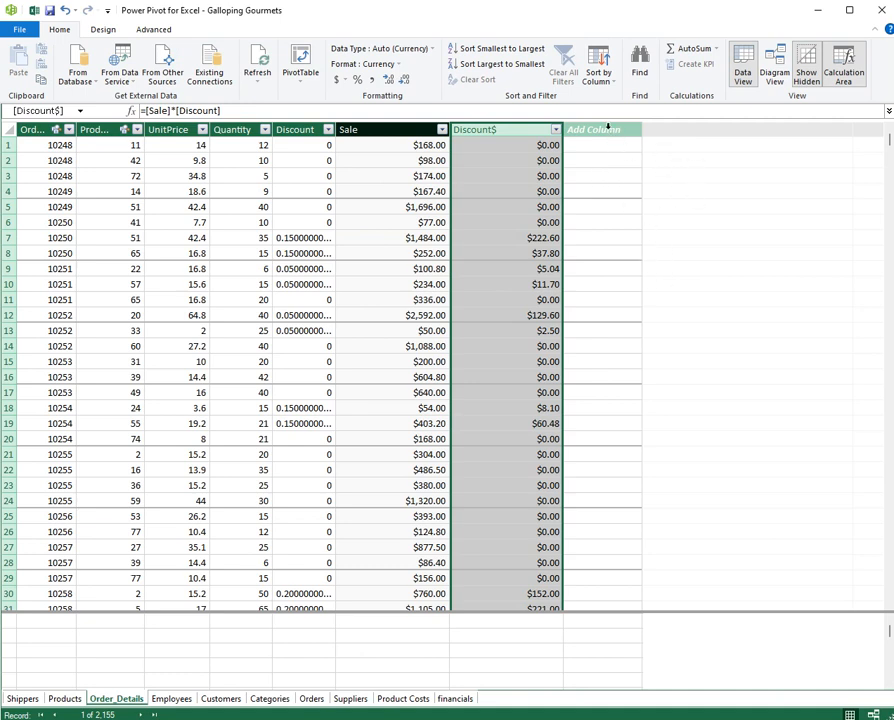
# Step: Add another calculated column to Order_Details with the formula =[Sale]-[Discount$]
pyautogui.click(606, 128)
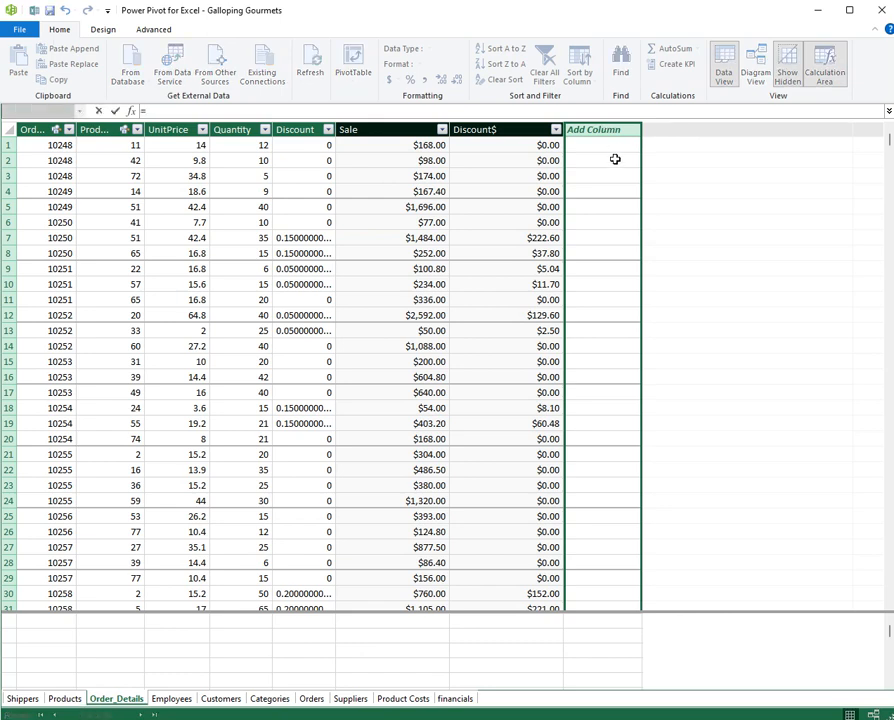
pyautogui.write('=[')
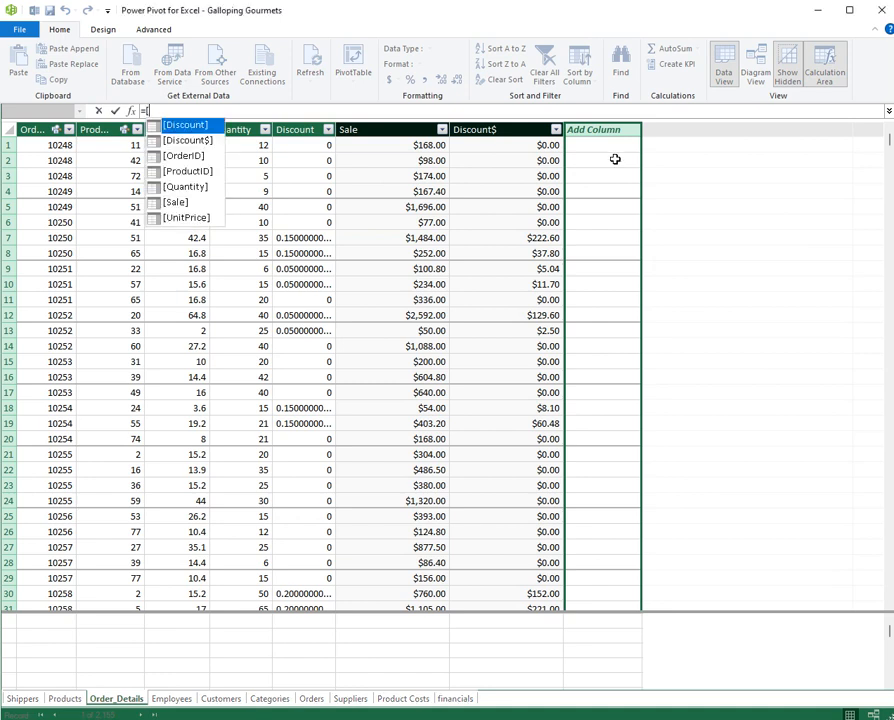
pyautogui.write('s')
pyautogui.press('Tab')
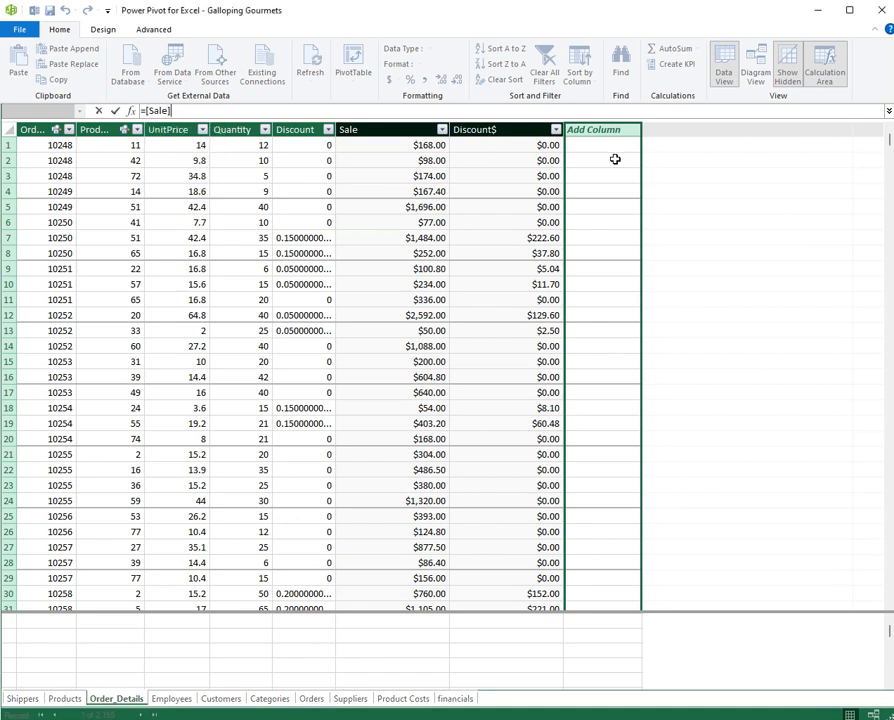
pyautogui.write('-[')
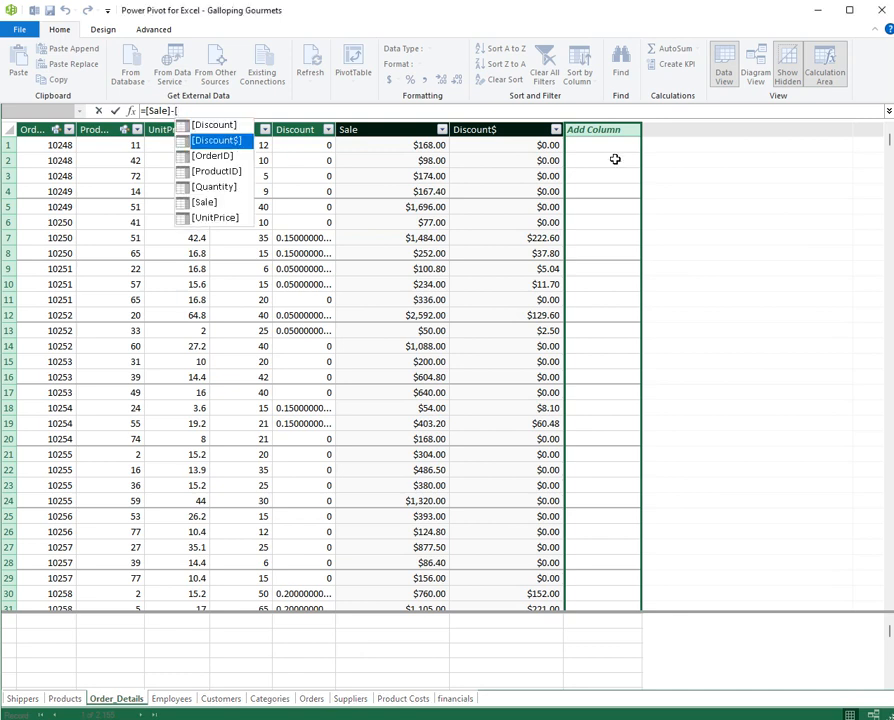
pyautogui.press('Tab')
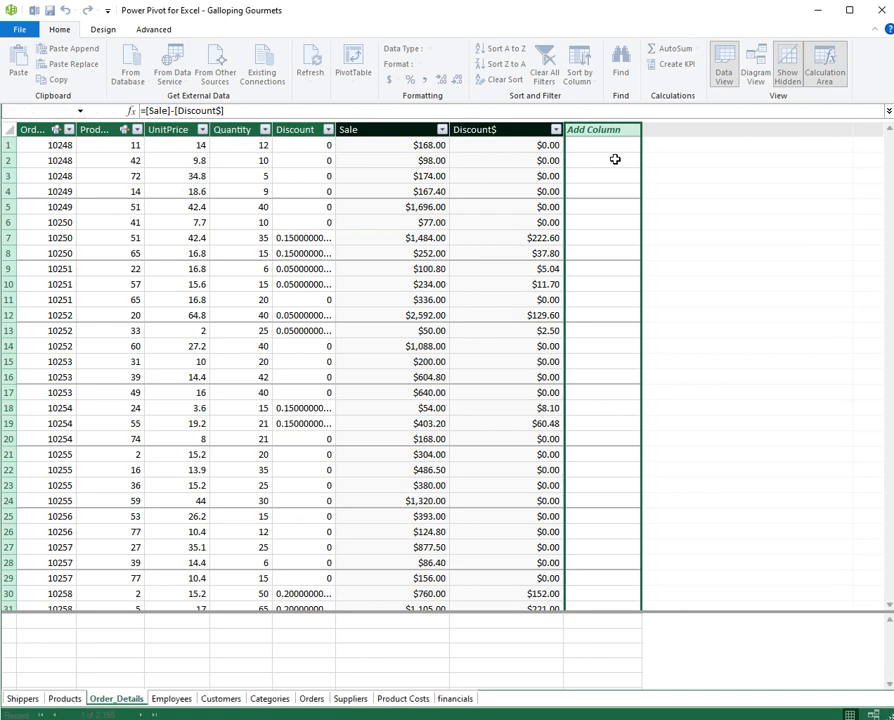
pyautogui.press('Return')
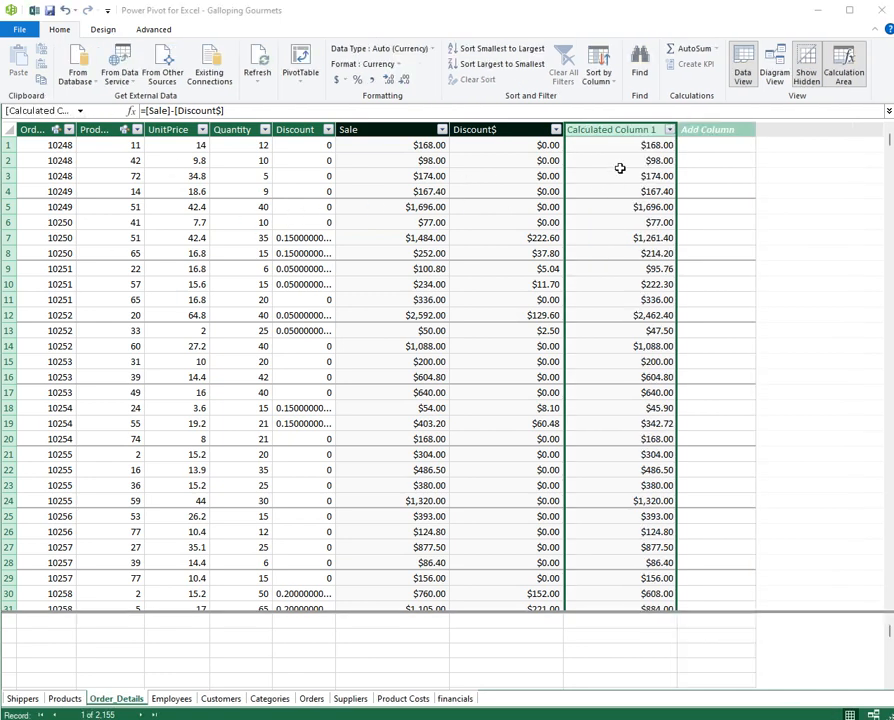
# Step: Rename the calculated column holding the =[Sale]-[Discount$] formula as Sale Minus Discount
pyautogui.doubleClick(630, 130)
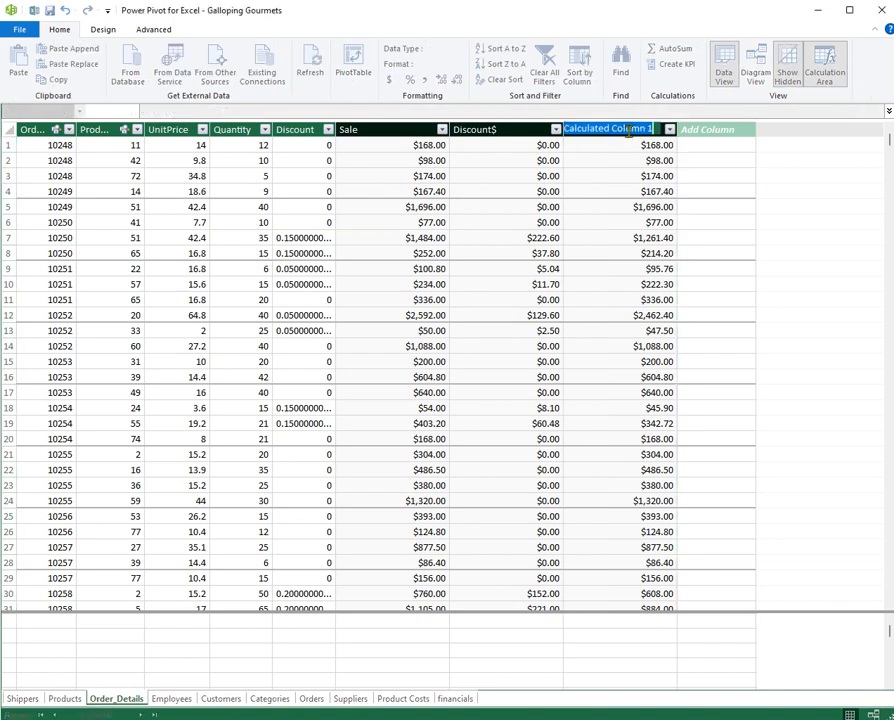
pyautogui.write('Sale')
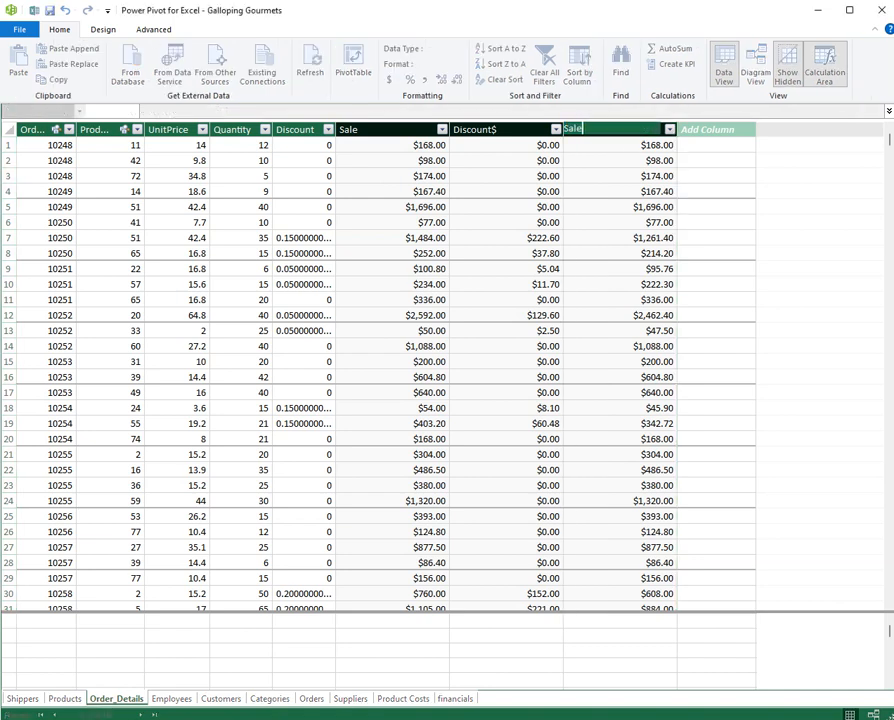
pyautogui.write(' Minus Discount')
pyautogui.click(625, 133)
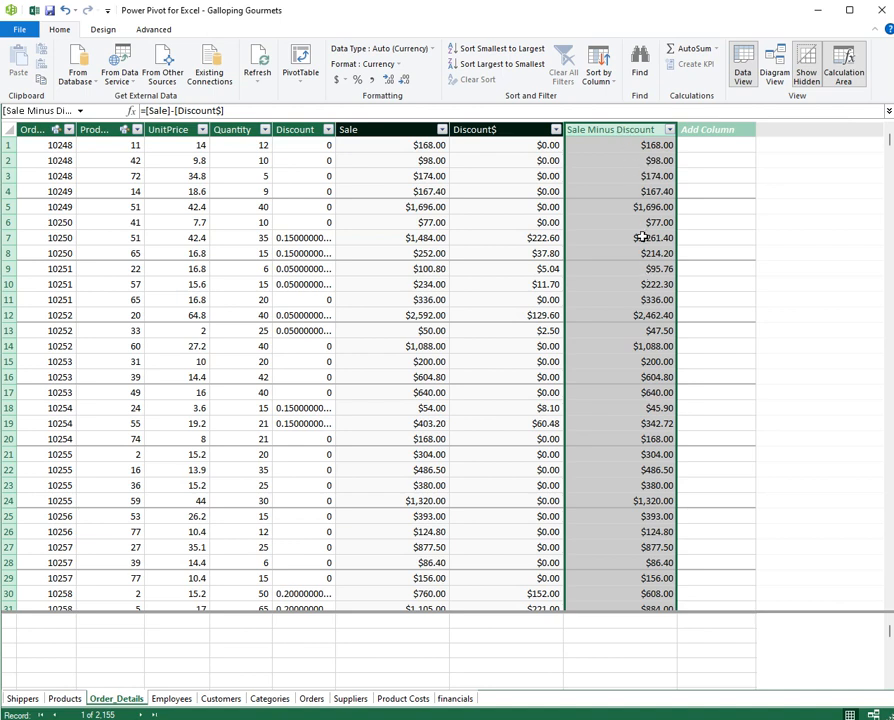
# Step: Add a calculated column to Order_Details, naming it within its formula: Discount Applied:=IF([Discount$]>0,"Yes","No")
pyautogui.click(739, 129)
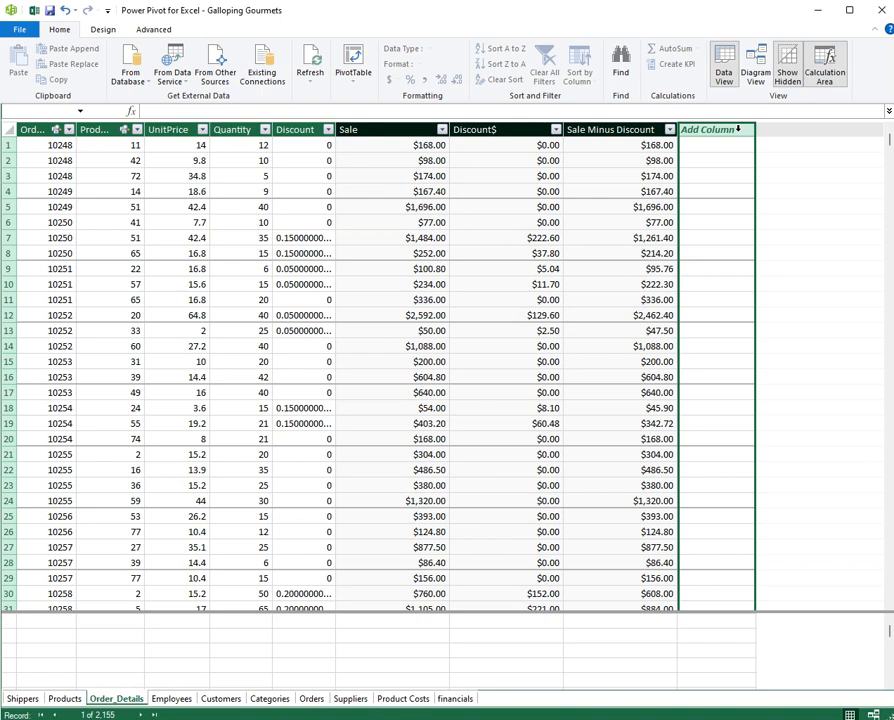
pyautogui.write('Discount')
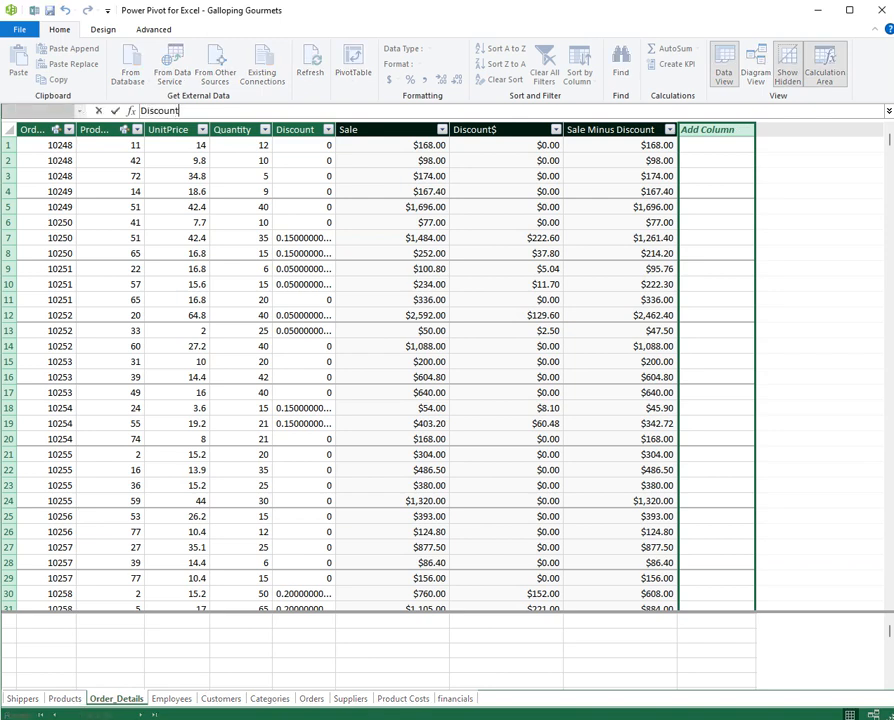
pyautogui.write(' Al[')
pyautogui.write('pp')
pyautogui.write('lied')
pyautogui.write(':=')
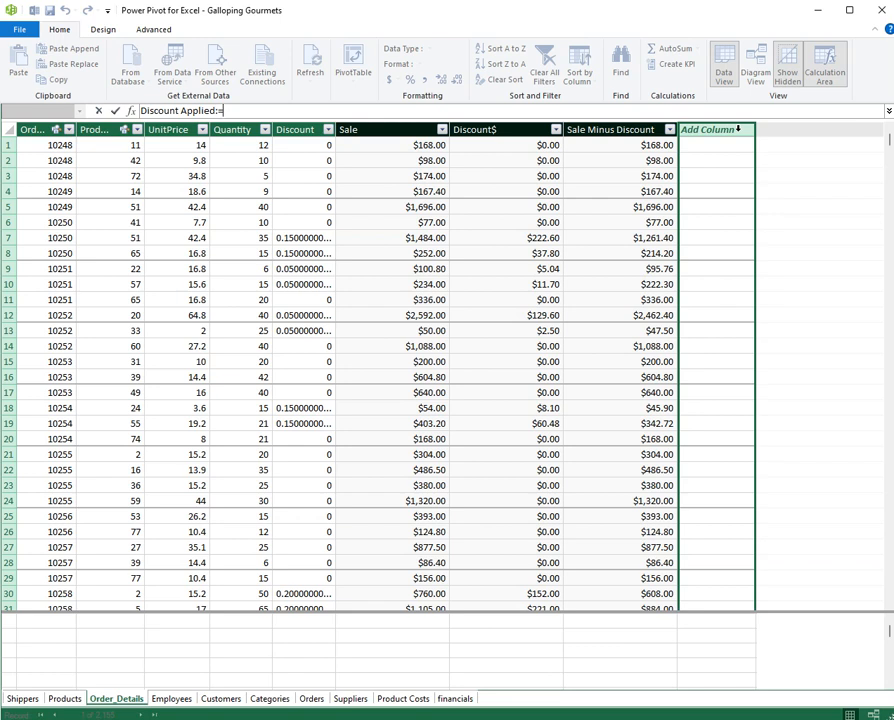
pyautogui.write('i')
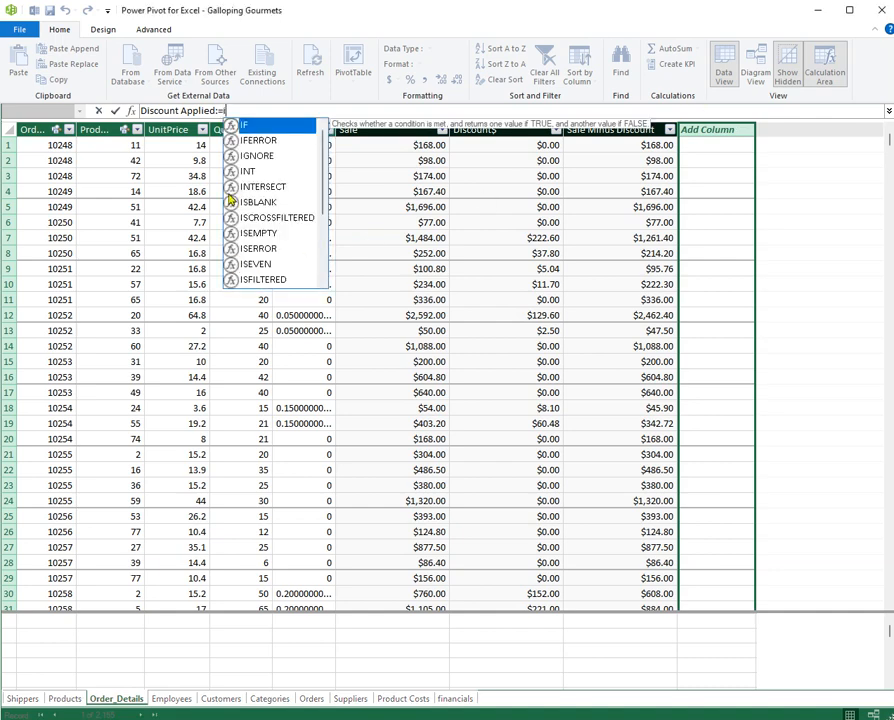
pyautogui.press('Tab')
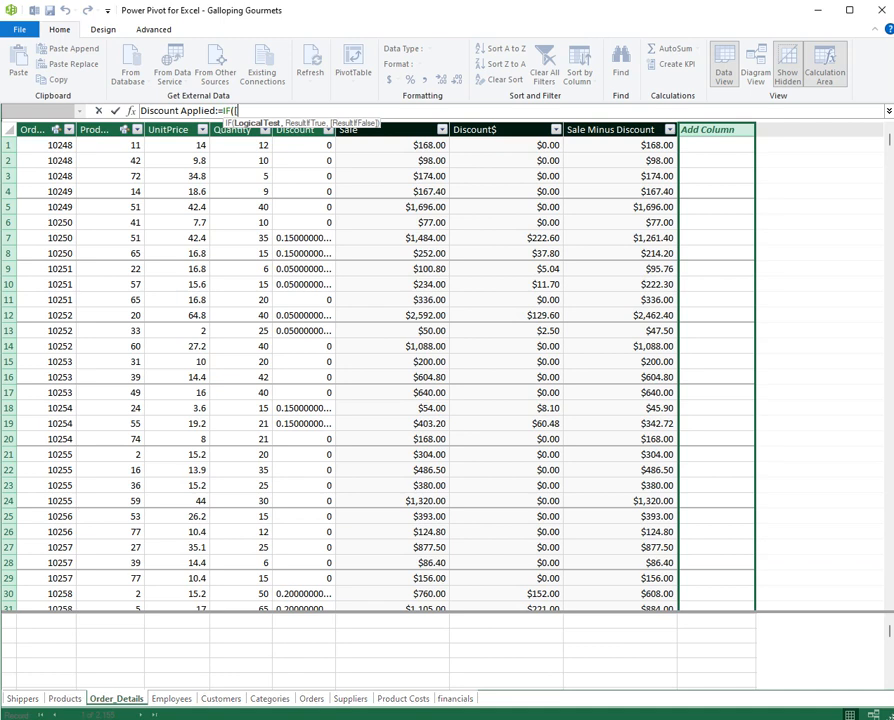
pyautogui.write('[')
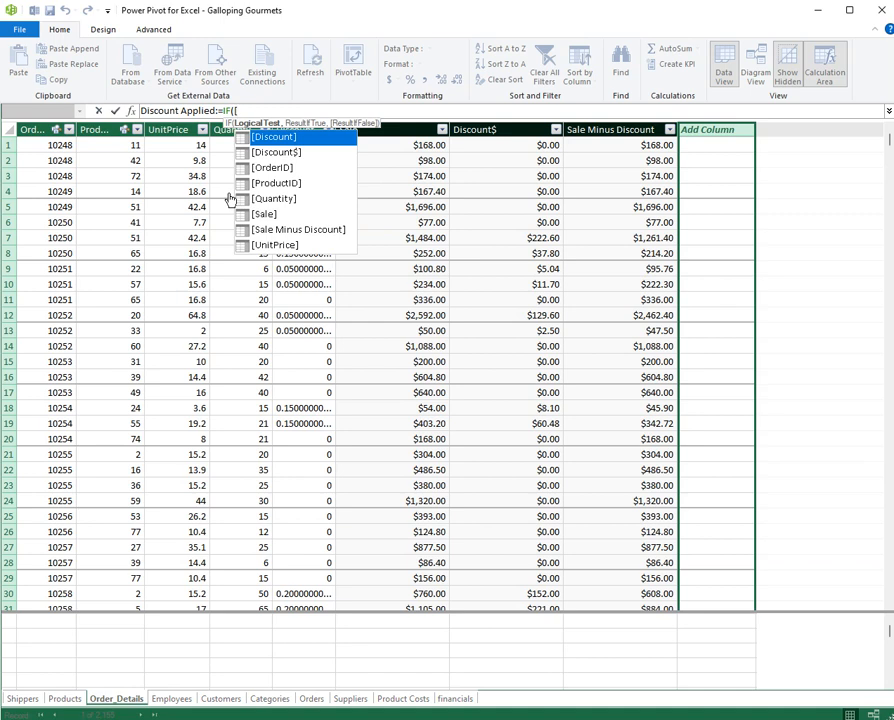
pyautogui.press('Down')
pyautogui.press('Tab')
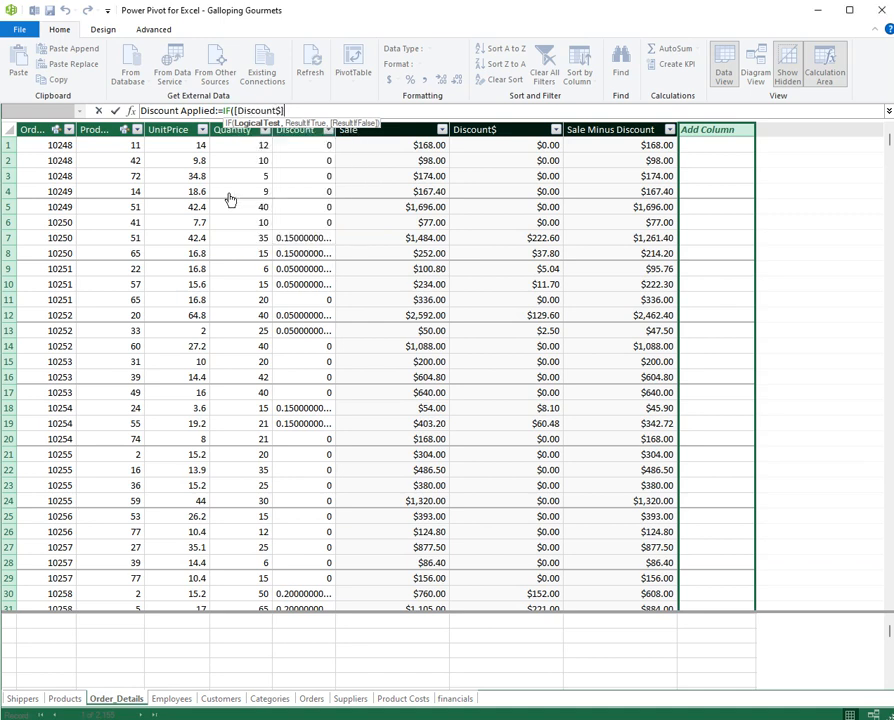
pyautogui.write('>0,')
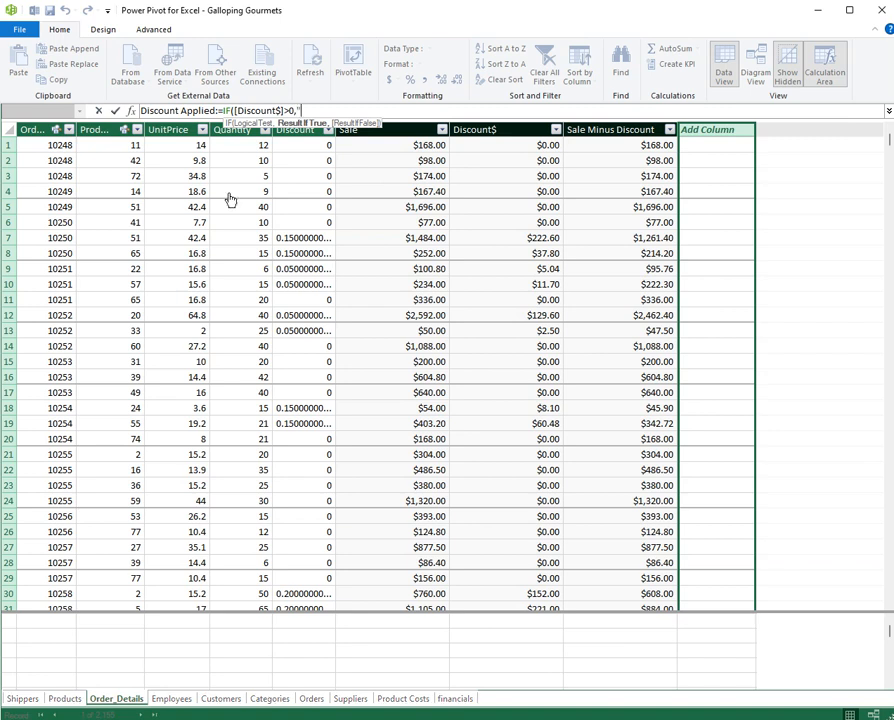
pyautogui.write('"Yes",')
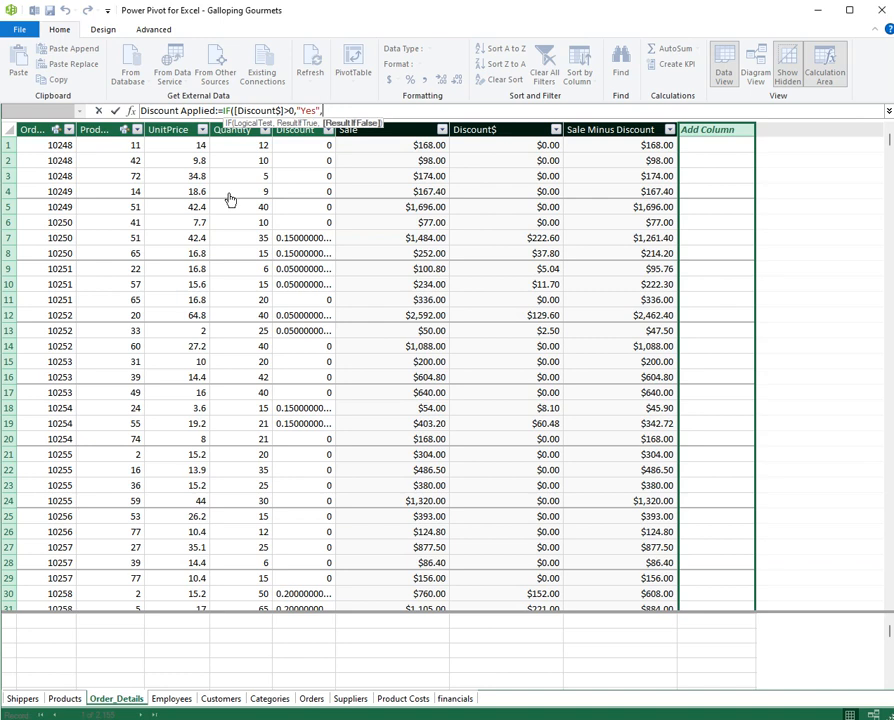
pyautogui.write('"')
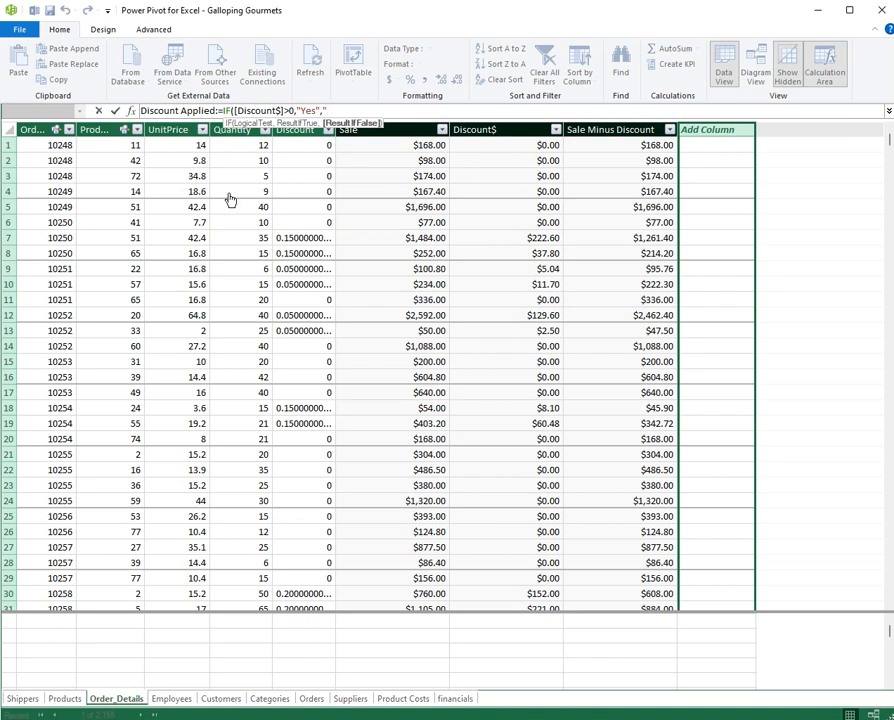
pyautogui.write('No"')
pyautogui.write(')')
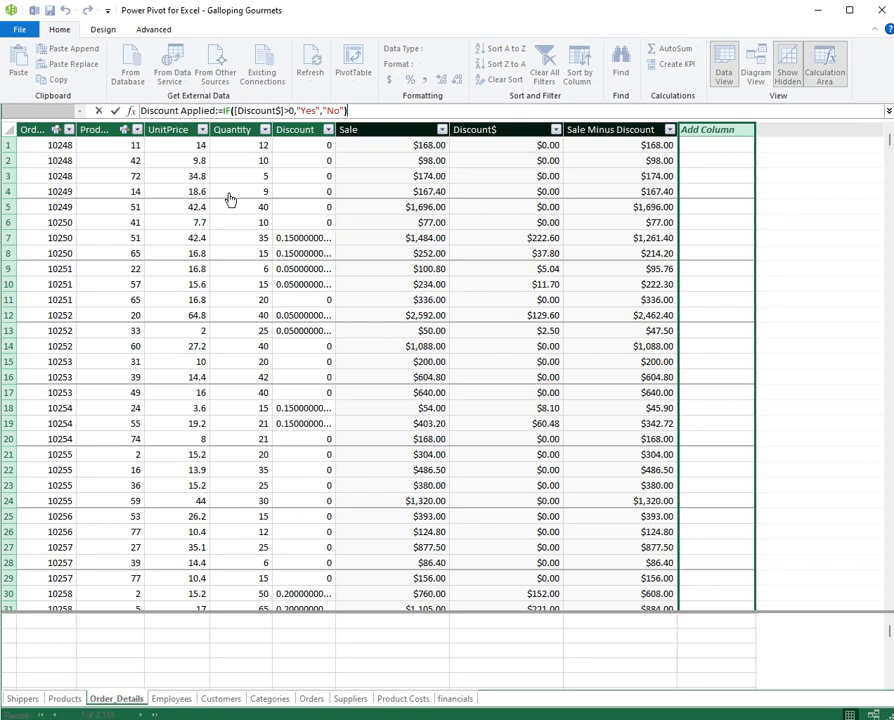
pyautogui.press('Return')
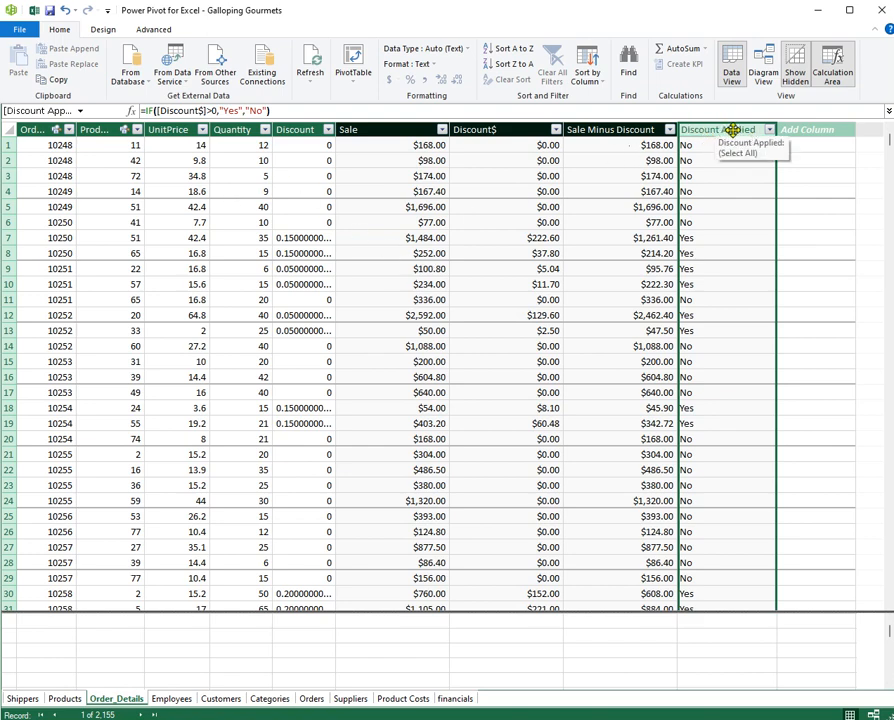
# Step: Examine the logical test and the true and false results in the Discount Applied column's IF formula
pyautogui.click(230, 110)
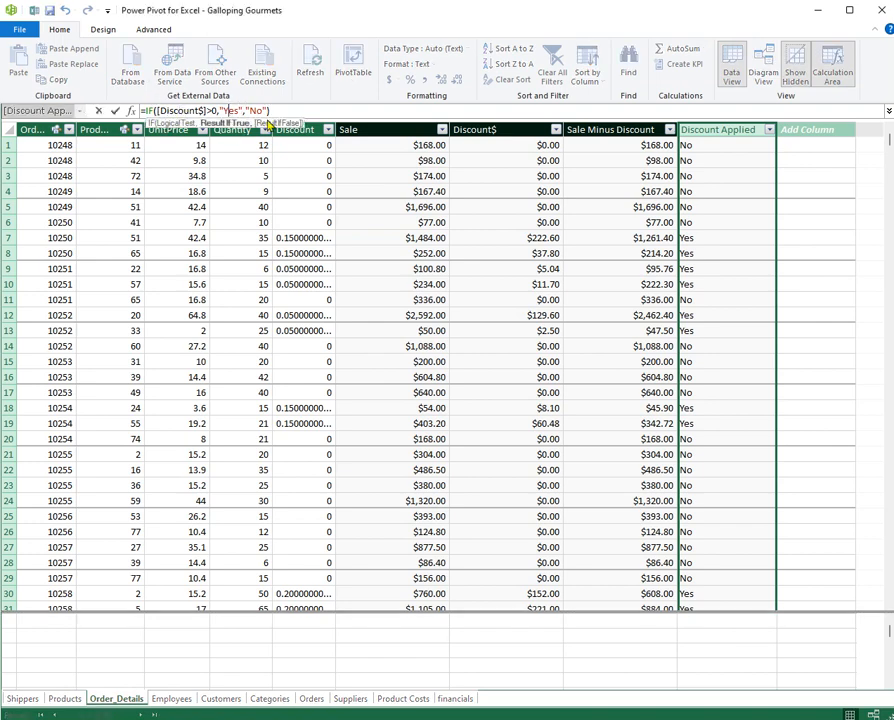
pyautogui.click(172, 110)
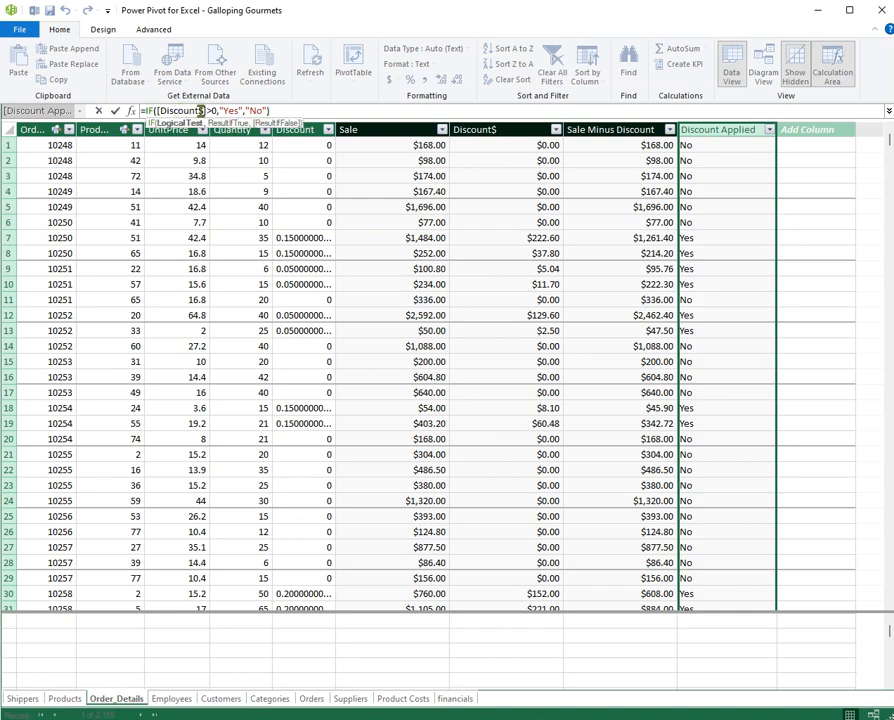
pyautogui.click(232, 110)
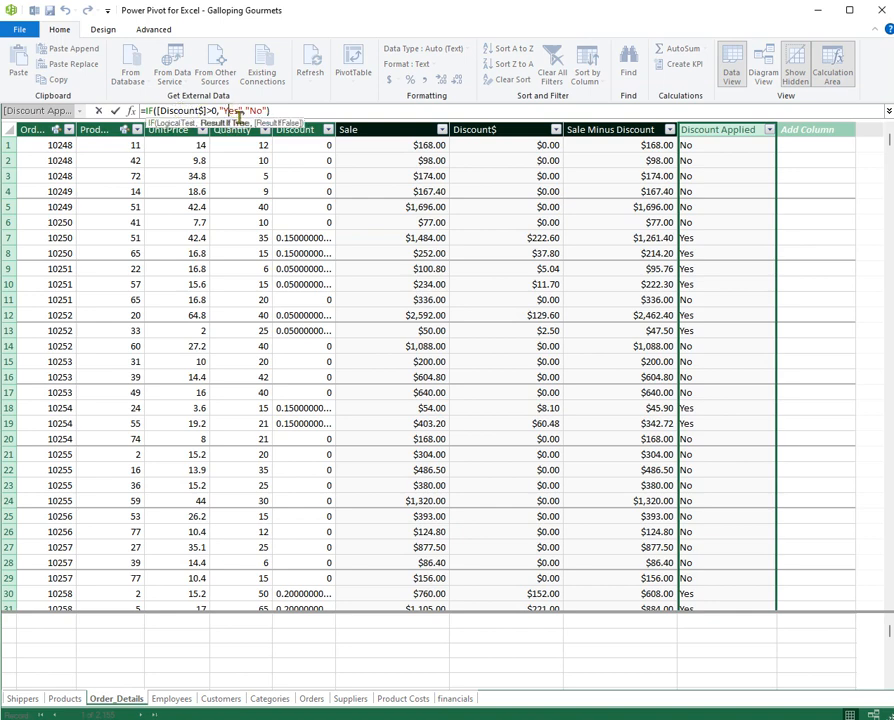
pyautogui.click(272, 111)
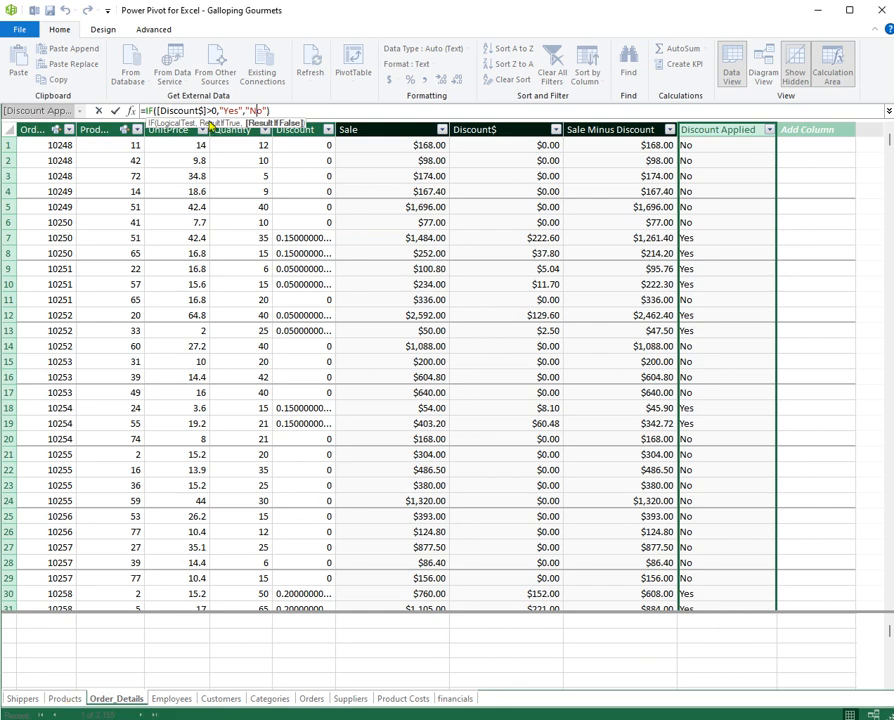
# Step: Add a calculated column to the Products table, naming it within its formula: Value In Stock:=[UnitPrice]*[UnitsInStock]
pyautogui.click(116, 111)
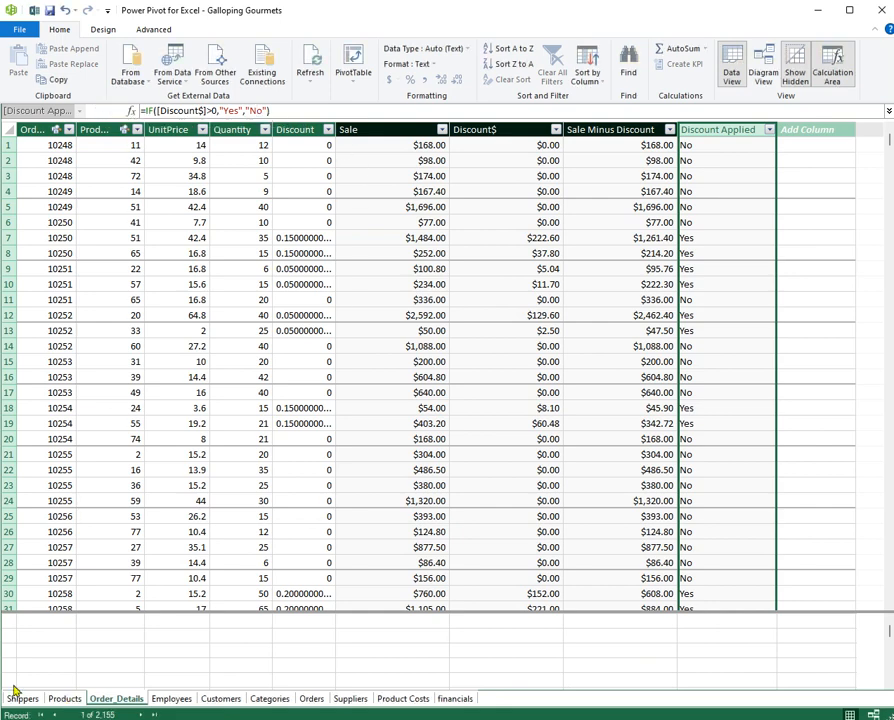
pyautogui.click(70, 702)
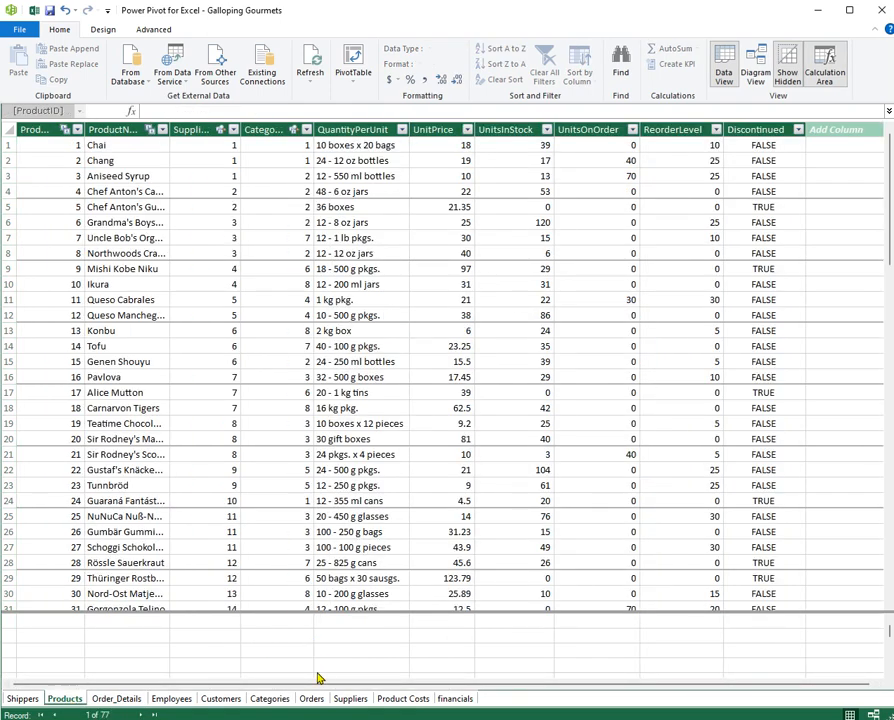
pyautogui.click(835, 129)
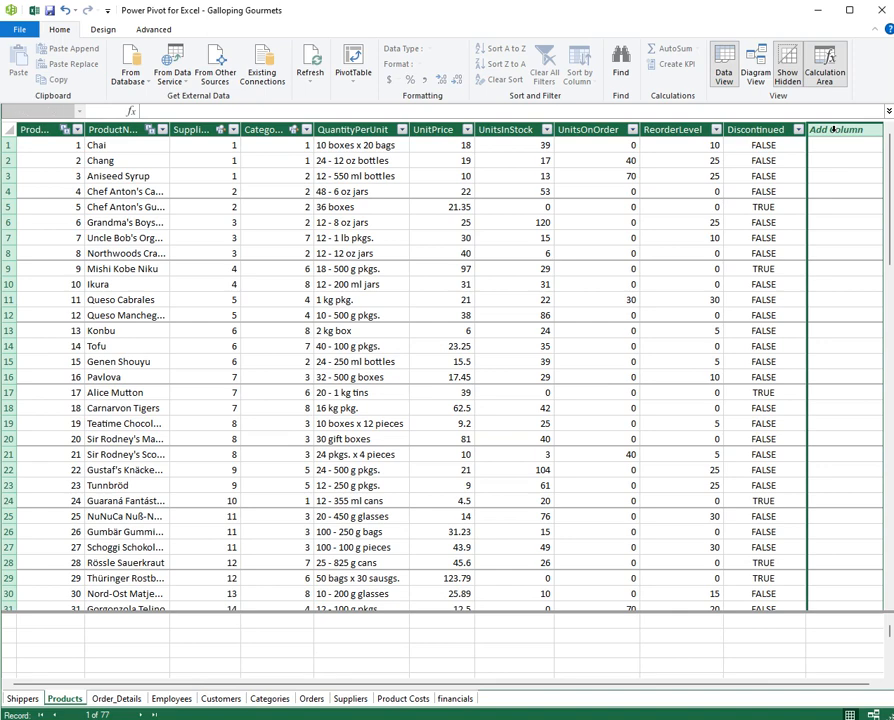
pyautogui.write('Value In Stock')
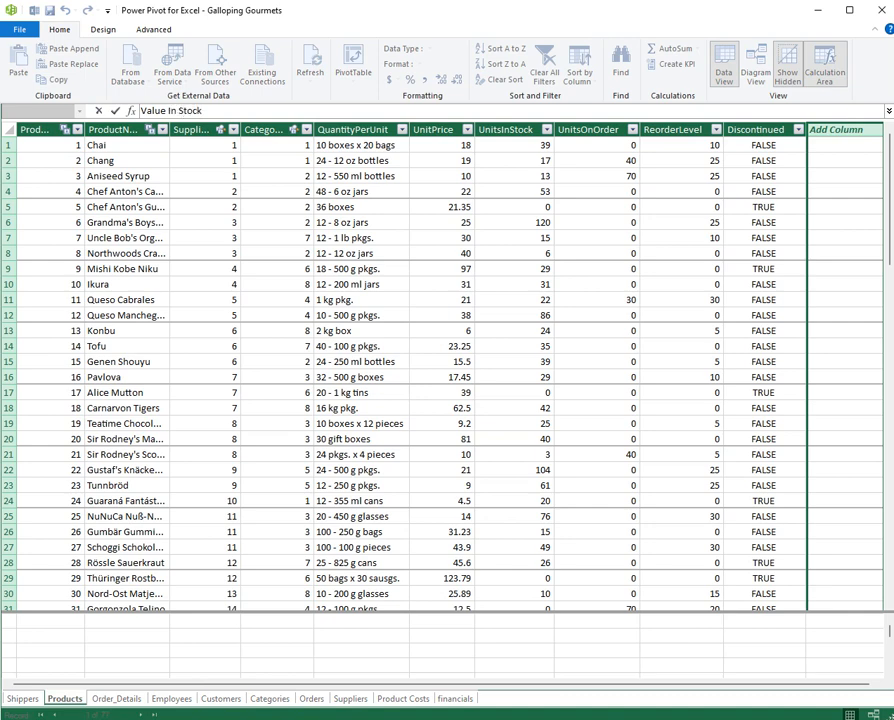
pyautogui.write(':\\')
pyautogui.press('BackSpace')
pyautogui.write('=')
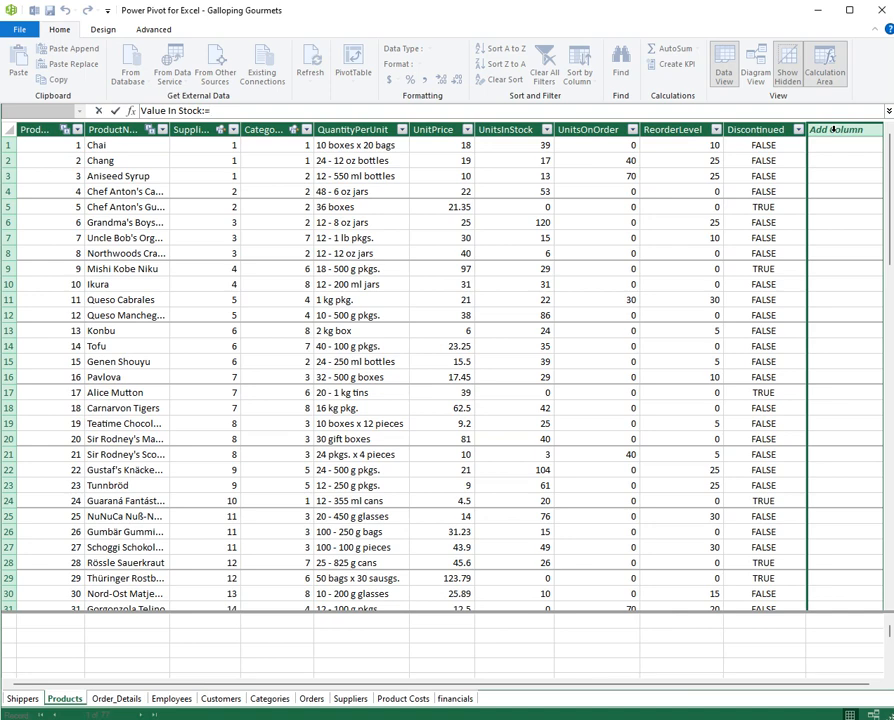
pyautogui.write('[')
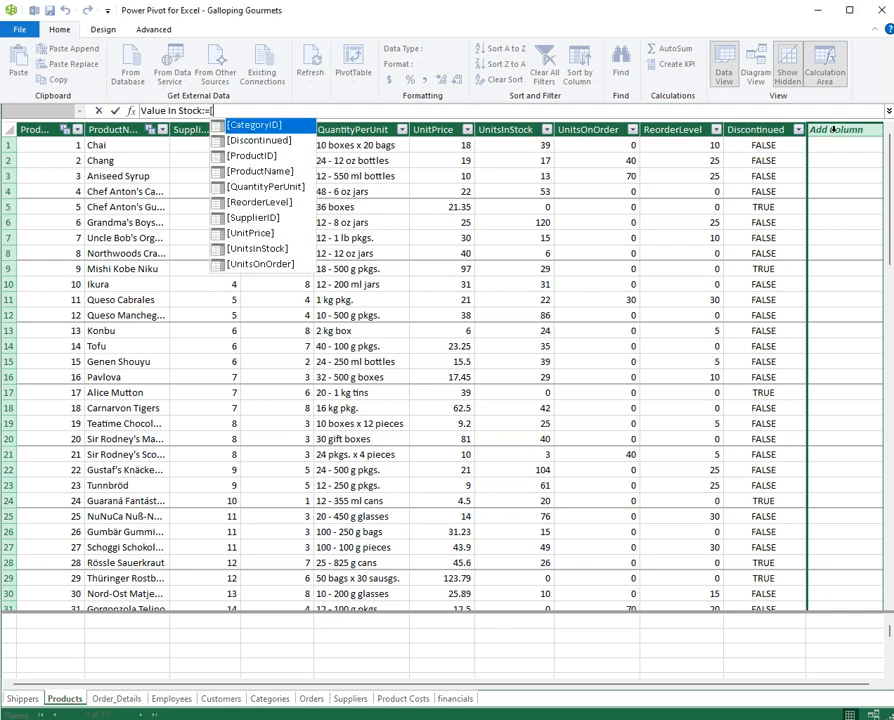
pyautogui.write('UnitPrice]')
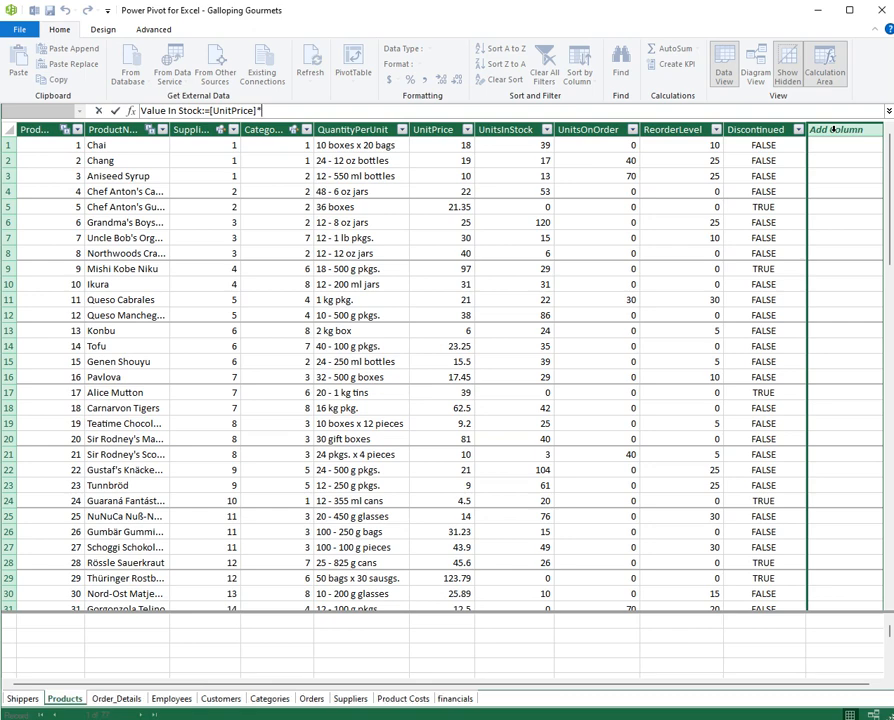
pyautogui.write('*[UnitsInStock]')
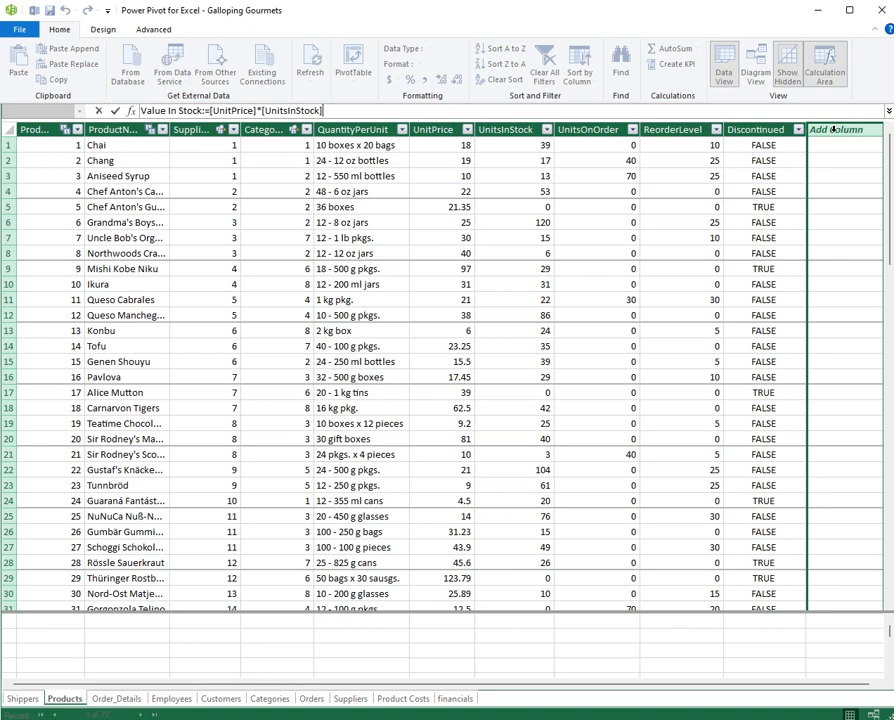
pyautogui.press('Return')
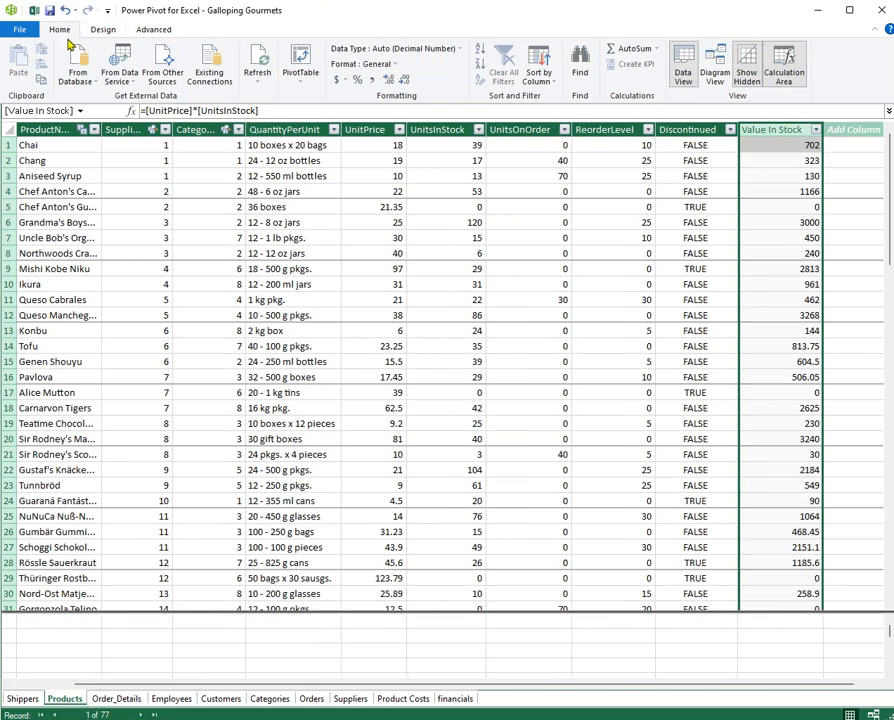
# Step: Set both the format and the data type of the Value In Stock column to Currency
pyautogui.click(395, 64)
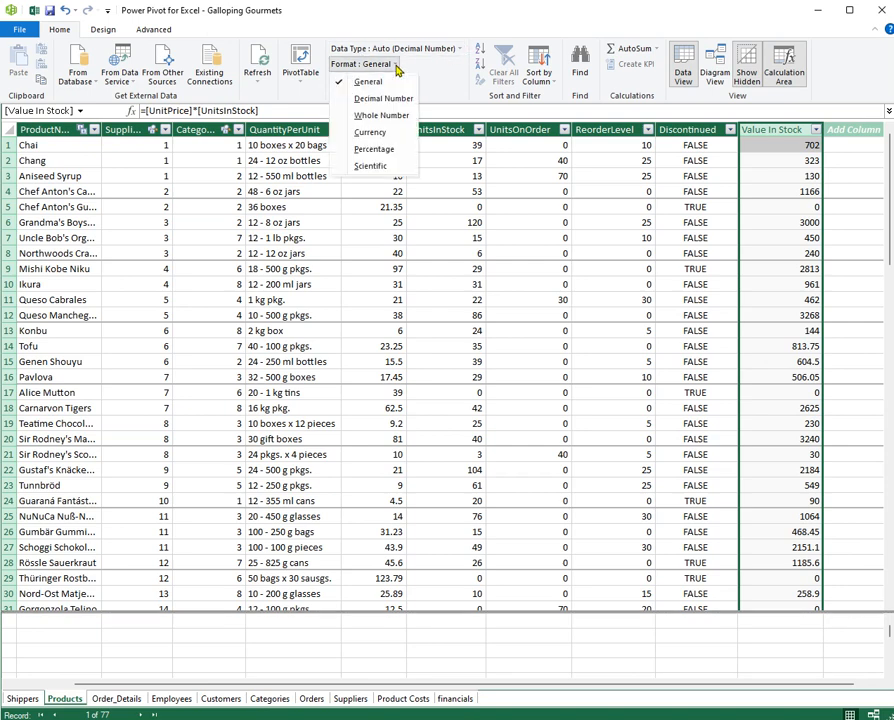
pyautogui.click(389, 134)
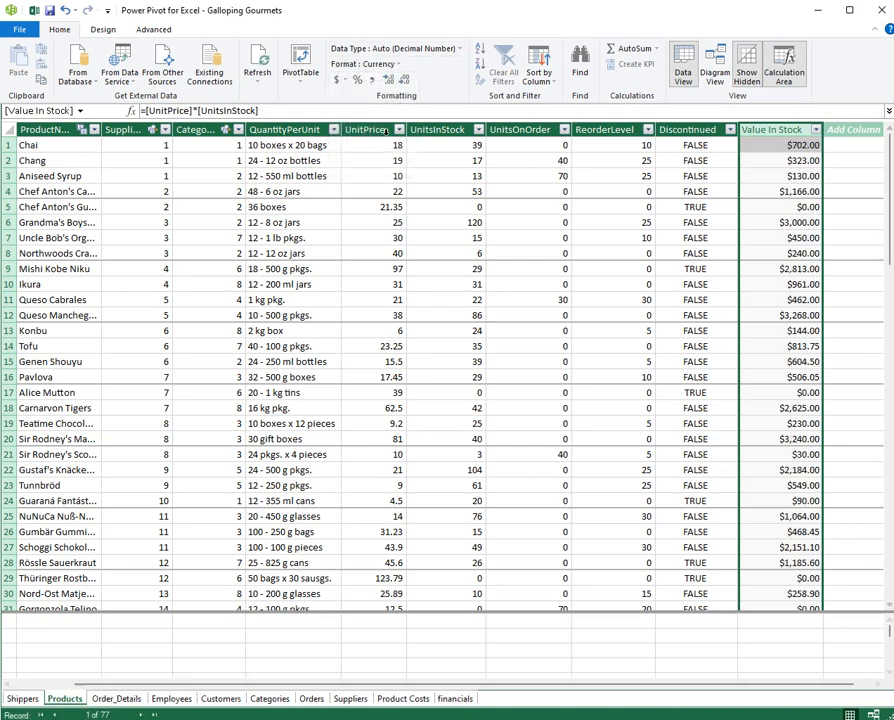
pyautogui.click(458, 49)
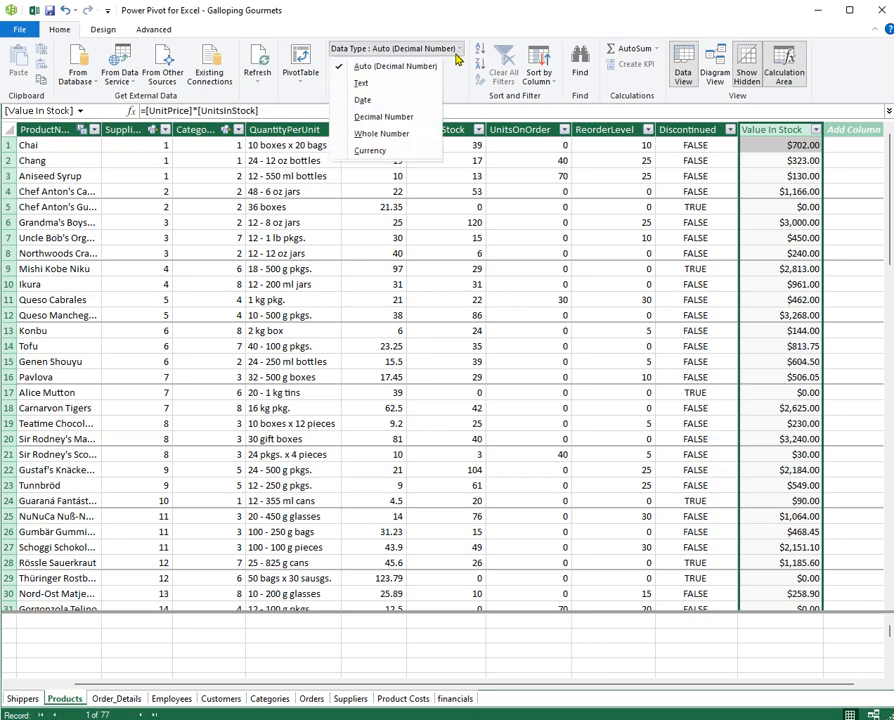
pyautogui.click(395, 151)
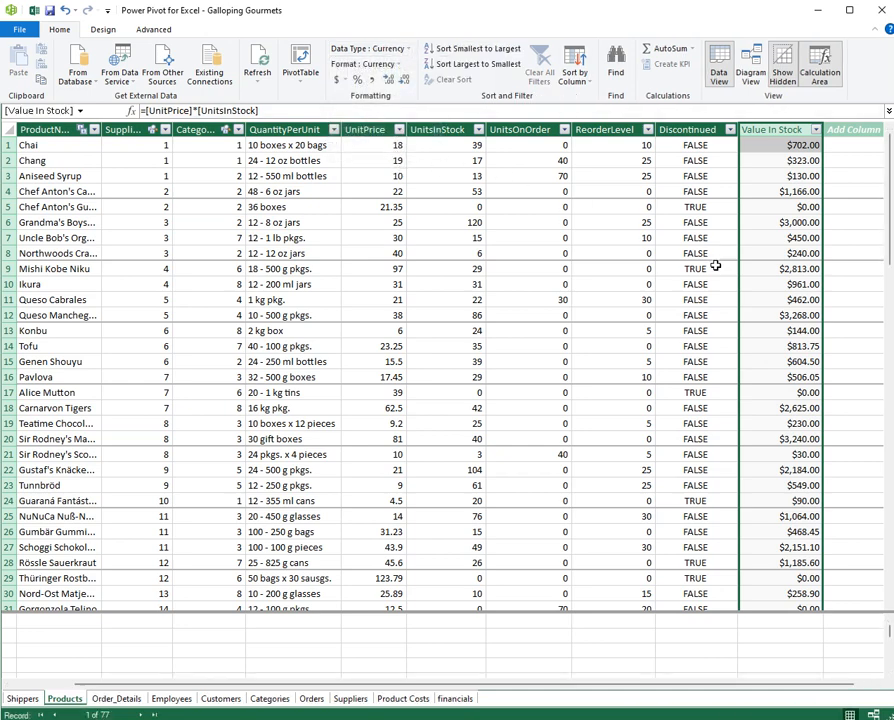
# Step: Add the calculated column Value On Order:=[UnitPrice]*[UnitsOnOrder] to Products and set its data type to Currency
pyautogui.moveTo(851, 685); pyautogui.dragTo(882, 689)
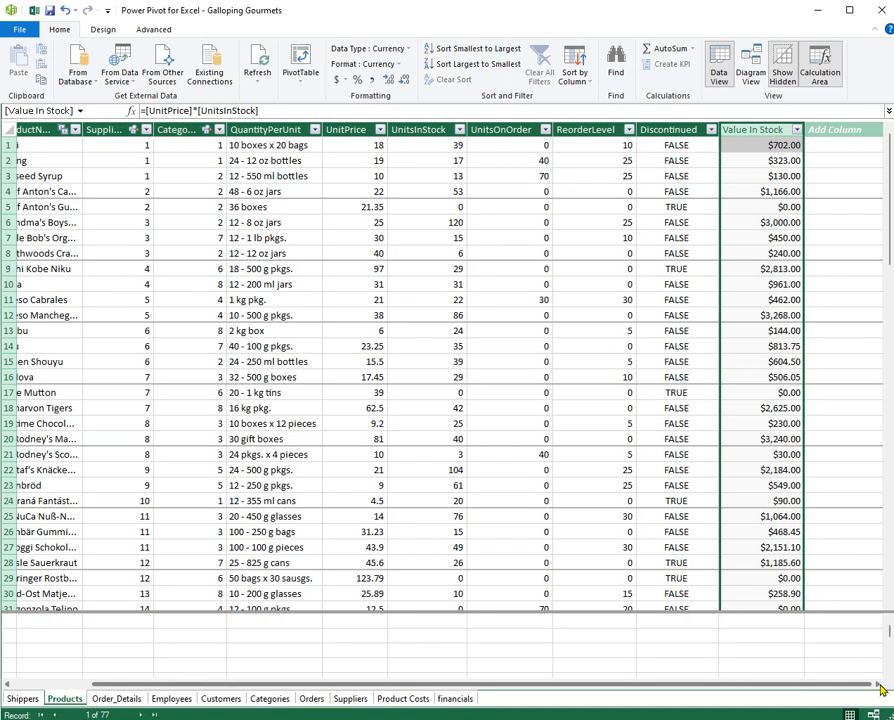
pyautogui.click(843, 128)
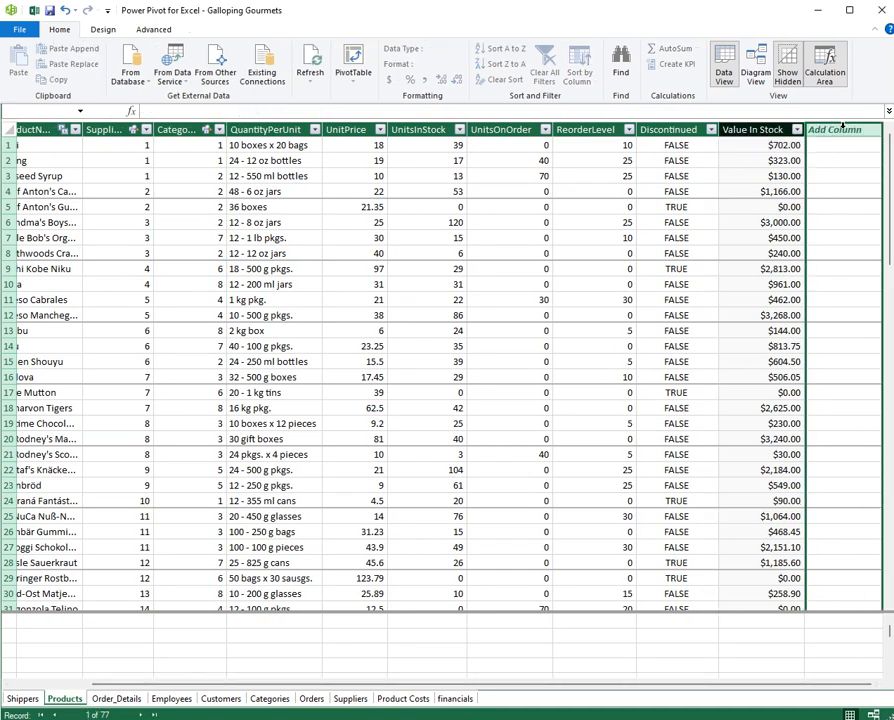
pyautogui.write('Value')
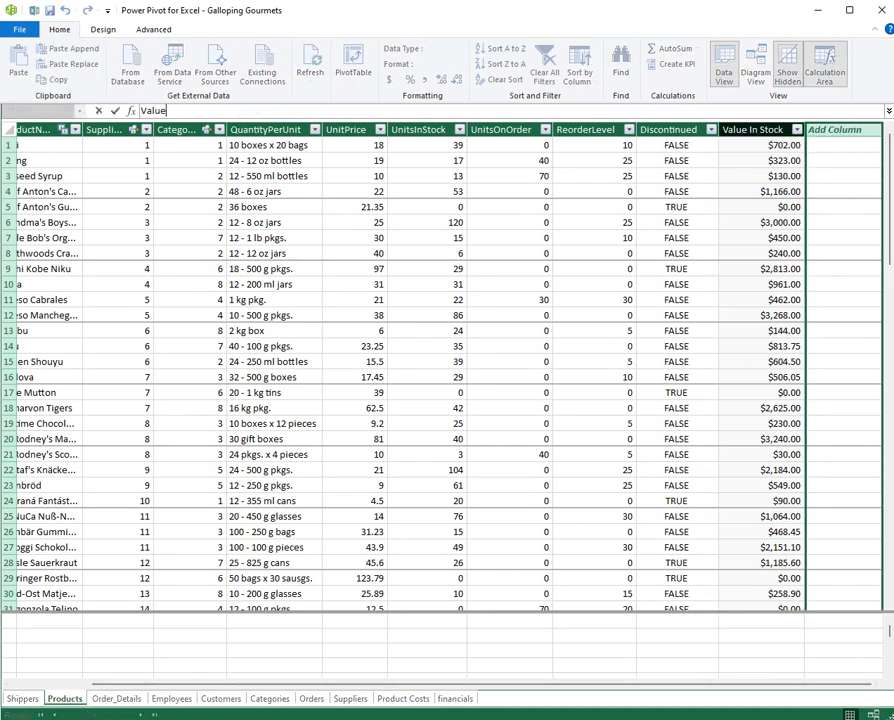
pyautogui.write(' On Order:=')
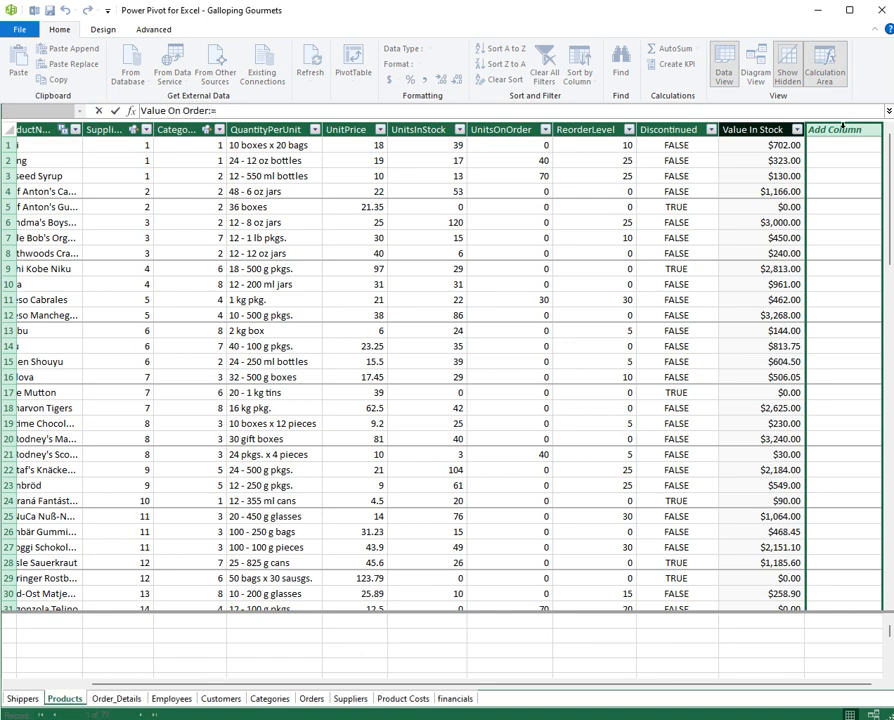
pyautogui.write('[Unit')
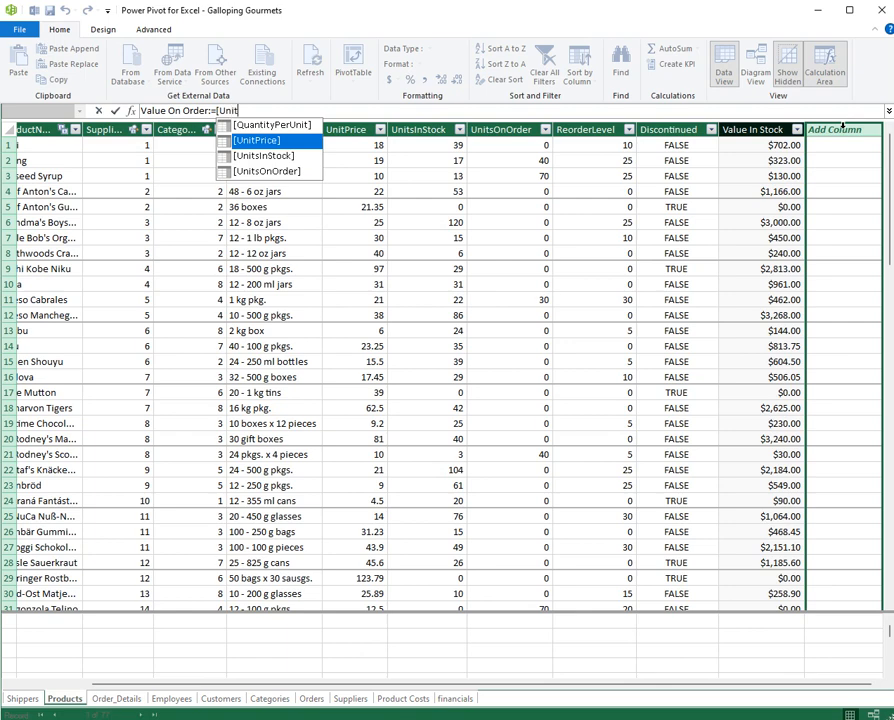
pyautogui.press('Tab')
pyautogui.write('*')
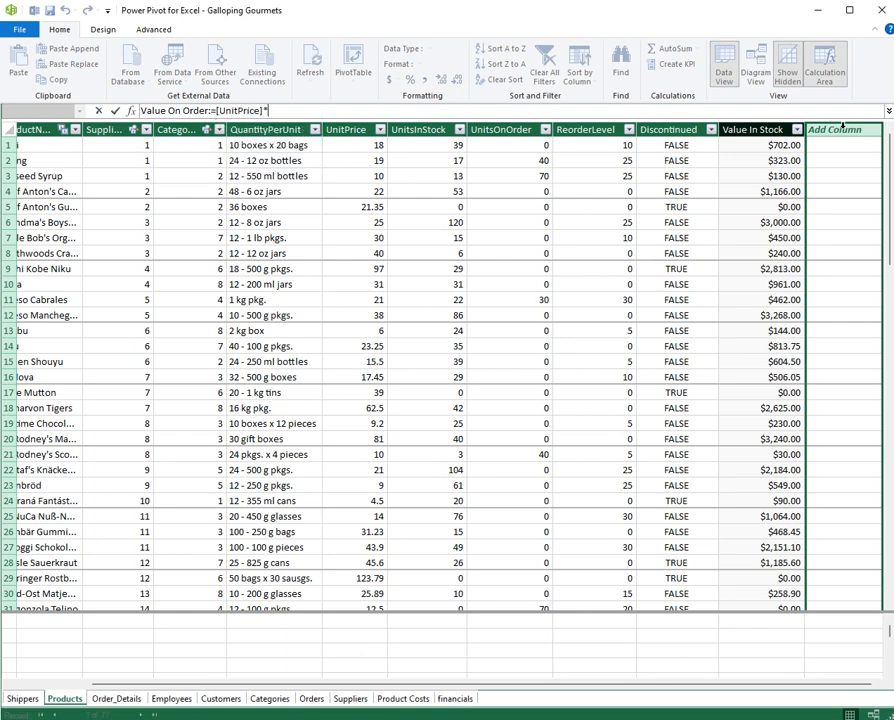
pyautogui.write('[unit')
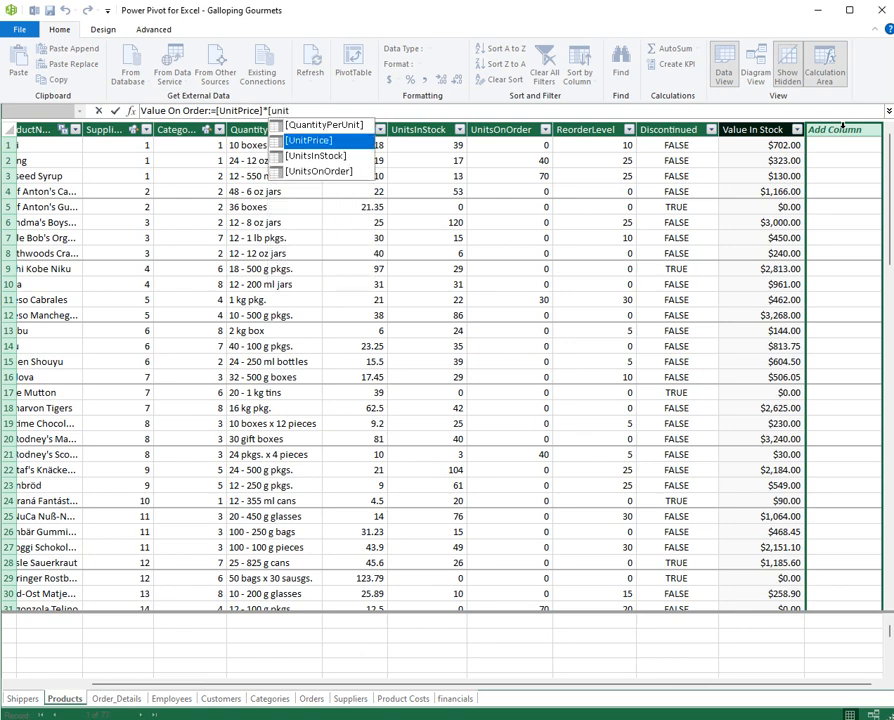
pyautogui.press('Down')
pyautogui.press('Down')
pyautogui.press('Tab')
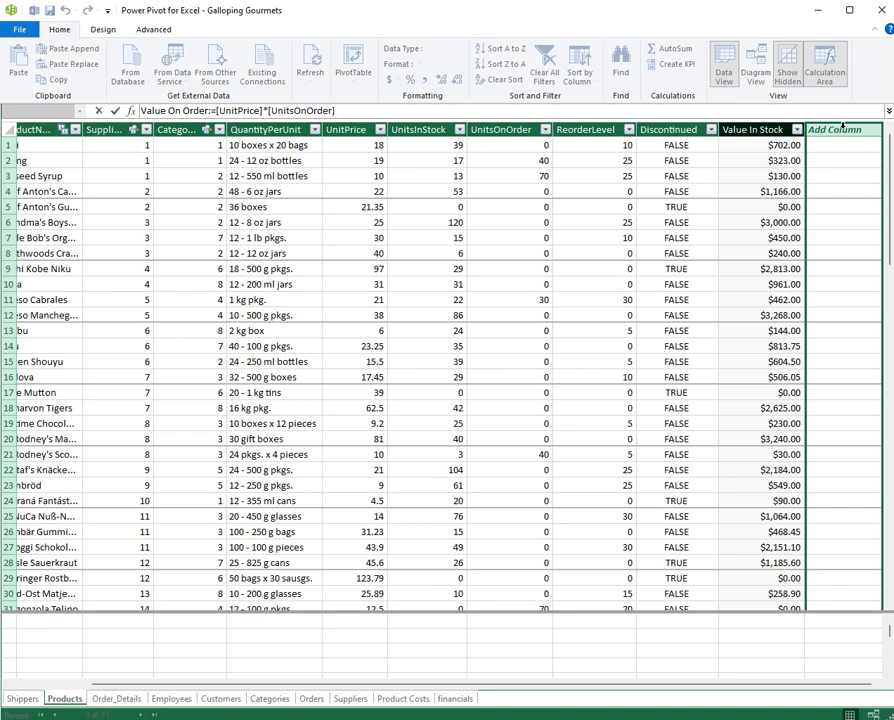
pyautogui.press('Return')
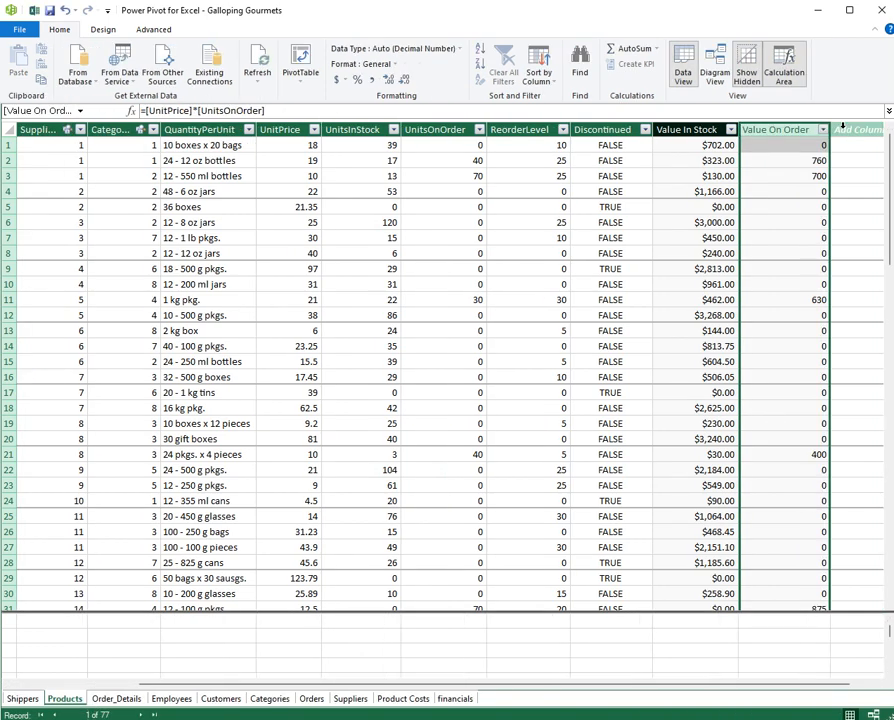
pyautogui.click(460, 49)
pyautogui.click(386, 151)
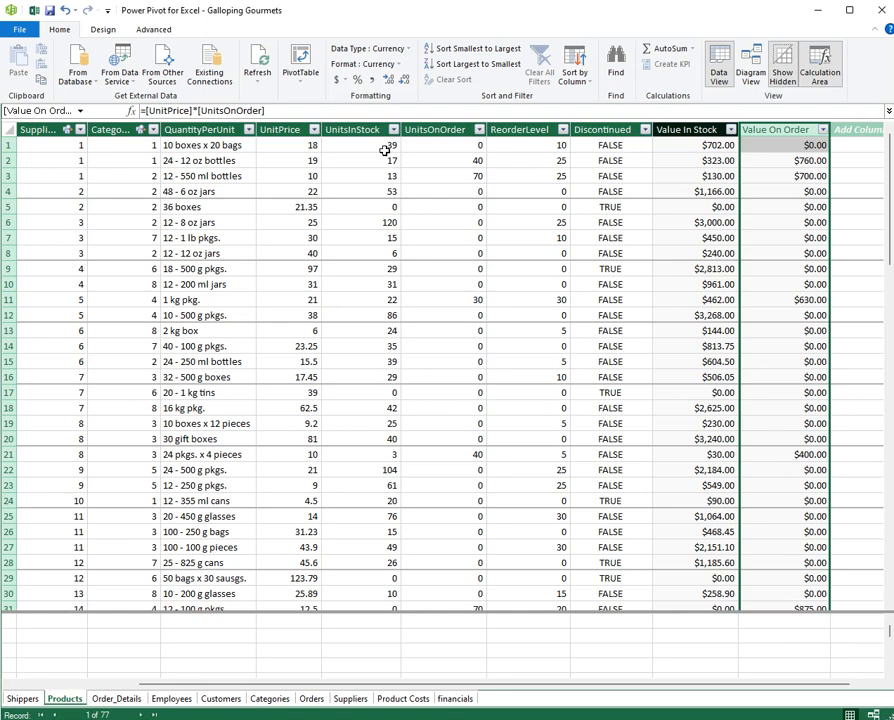
# Step: Start another calculated column in Products named Supplier, beginning its formula with the RELATED function
pyautogui.moveTo(814, 686); pyautogui.dragTo(876, 686)
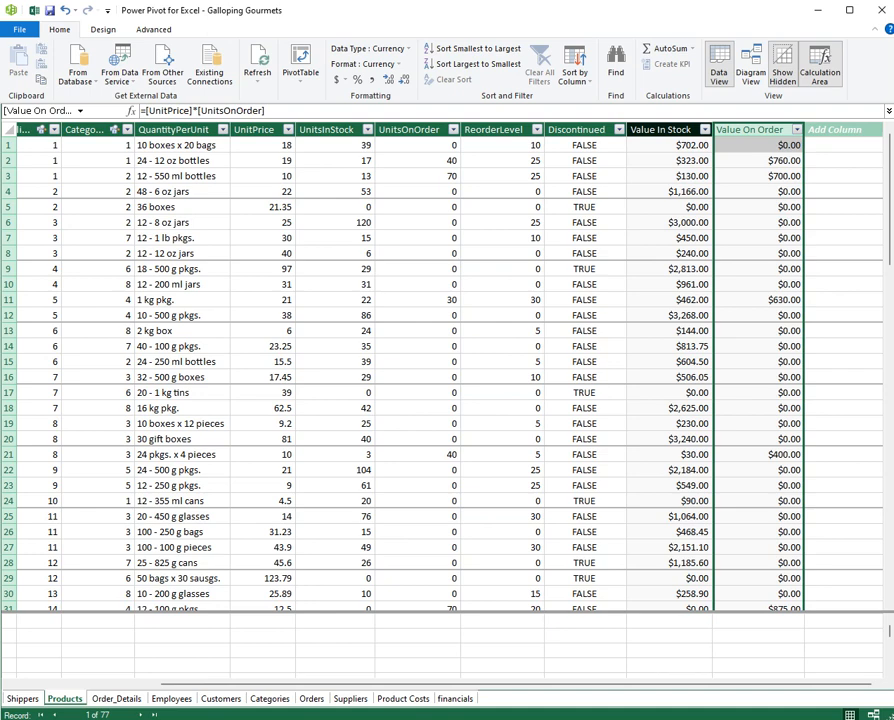
pyautogui.click(843, 130)
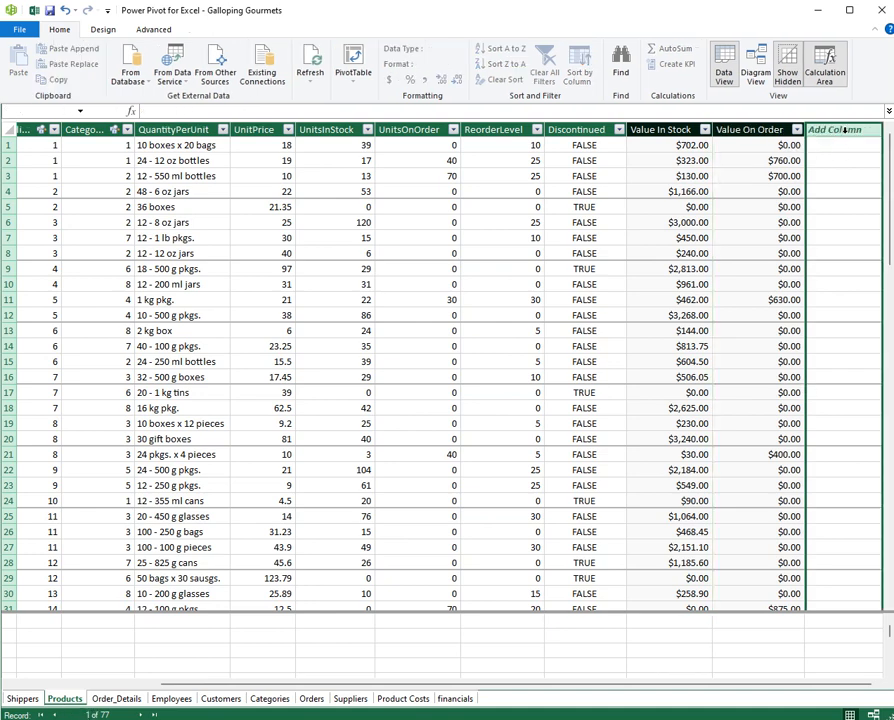
pyautogui.write('Supplier')
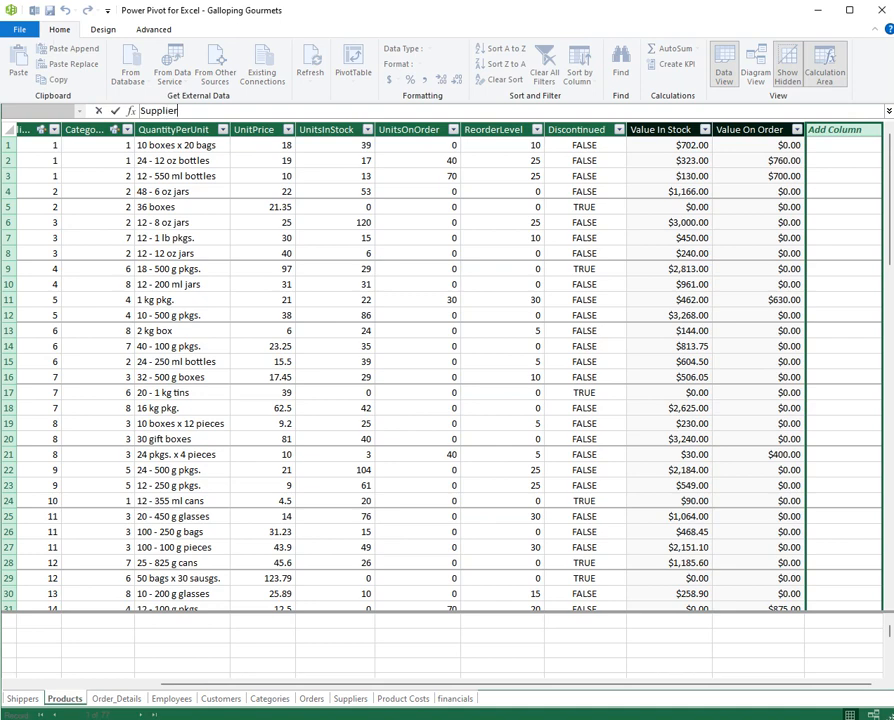
pyautogui.write(':=')
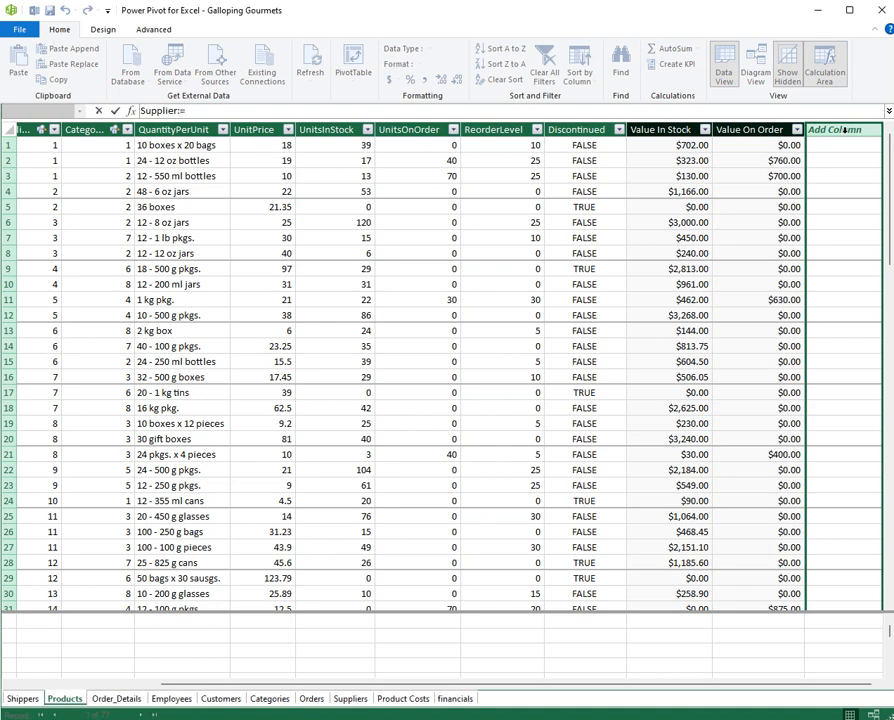
pyautogui.write('r')
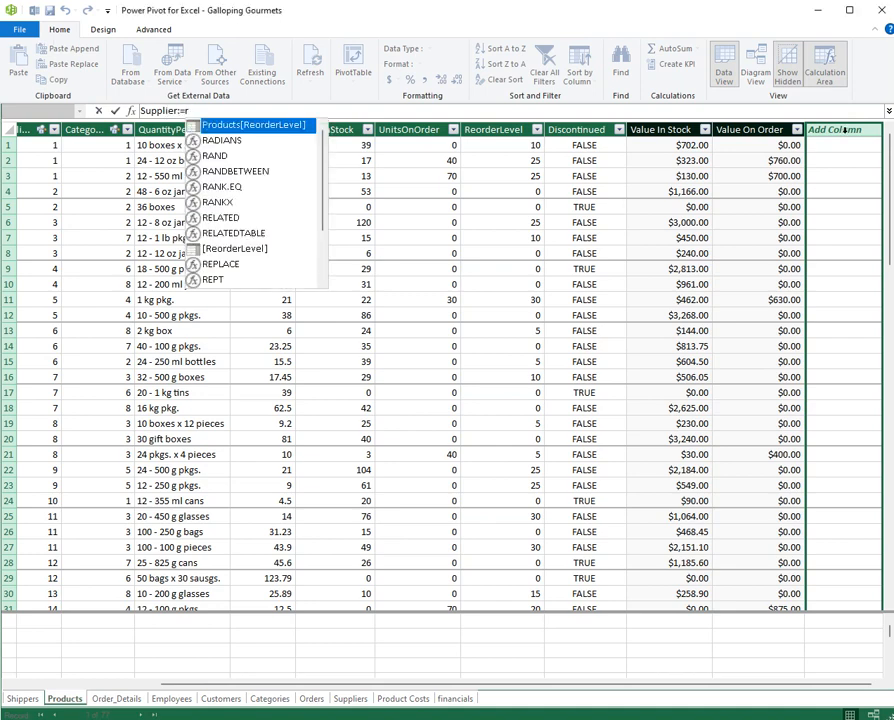
pyautogui.press('Down')
pyautogui.press('Down')
pyautogui.press('Down')
pyautogui.press('Down')
pyautogui.press('Down')
pyautogui.press('Down')
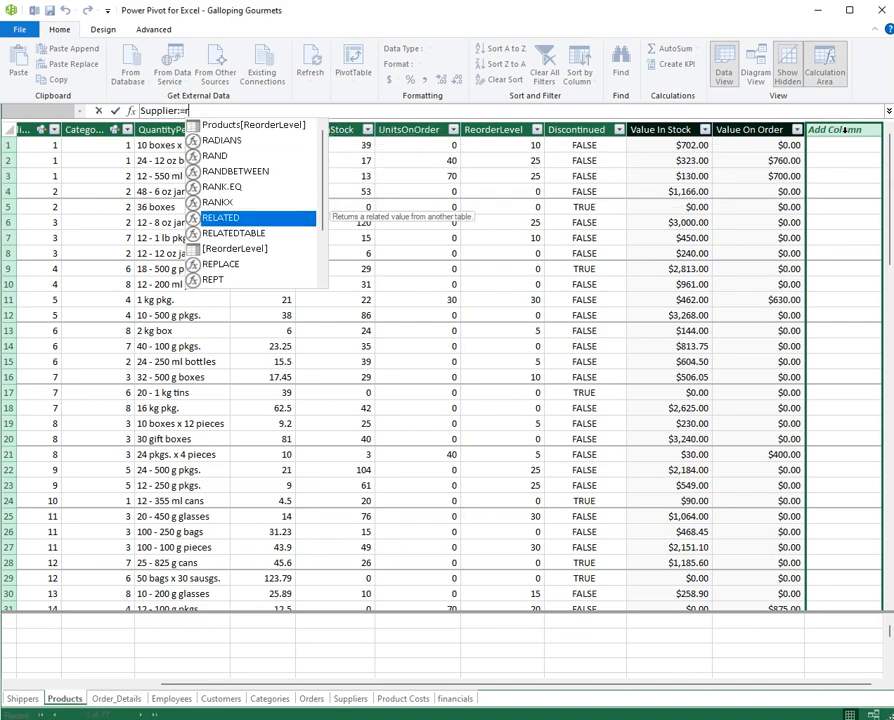
pyautogui.press('Tab')
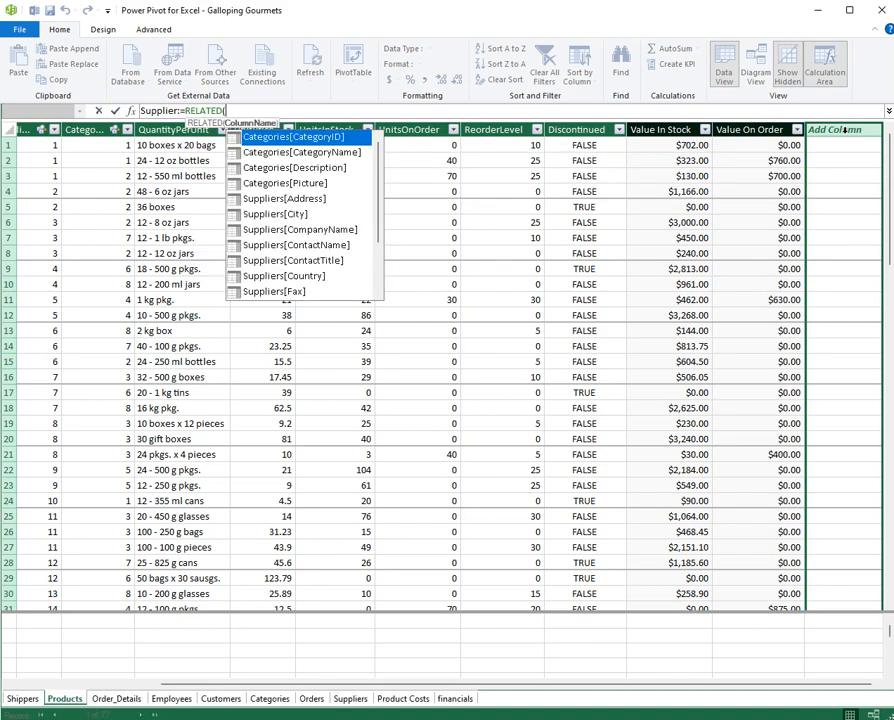
# Step: Complete the Supplier column's RELATED formula with Suppliers[CompanyName] as the column to return
pyautogui.press('Down')
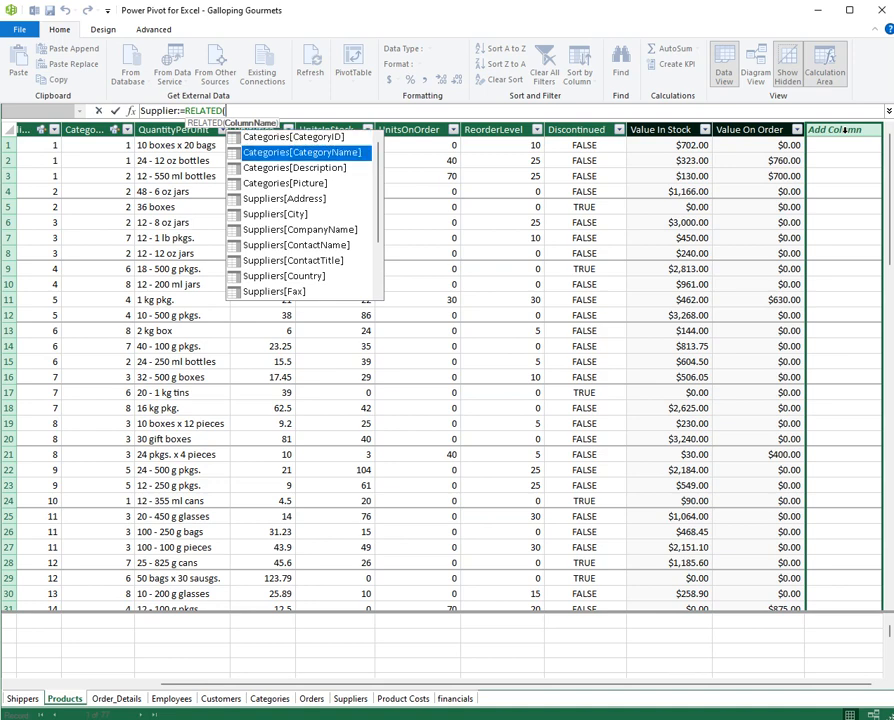
pyautogui.press('Down')
pyautogui.press('Down')
pyautogui.press('Up')
pyautogui.press('Up')
pyautogui.press('Down')
pyautogui.press('Down')
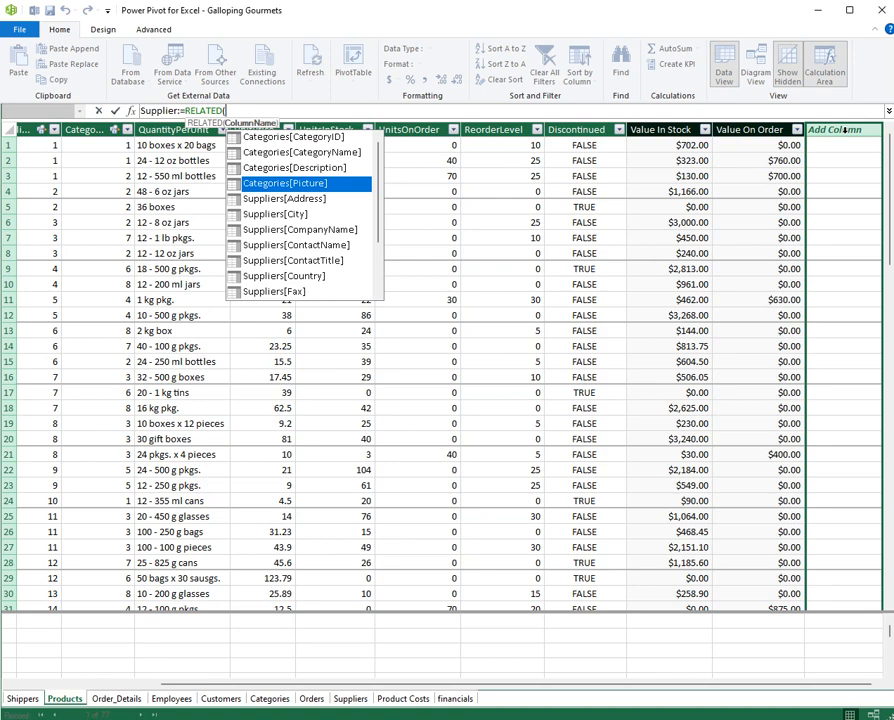
pyautogui.press('Down')
pyautogui.press('Down')
pyautogui.press('Down')
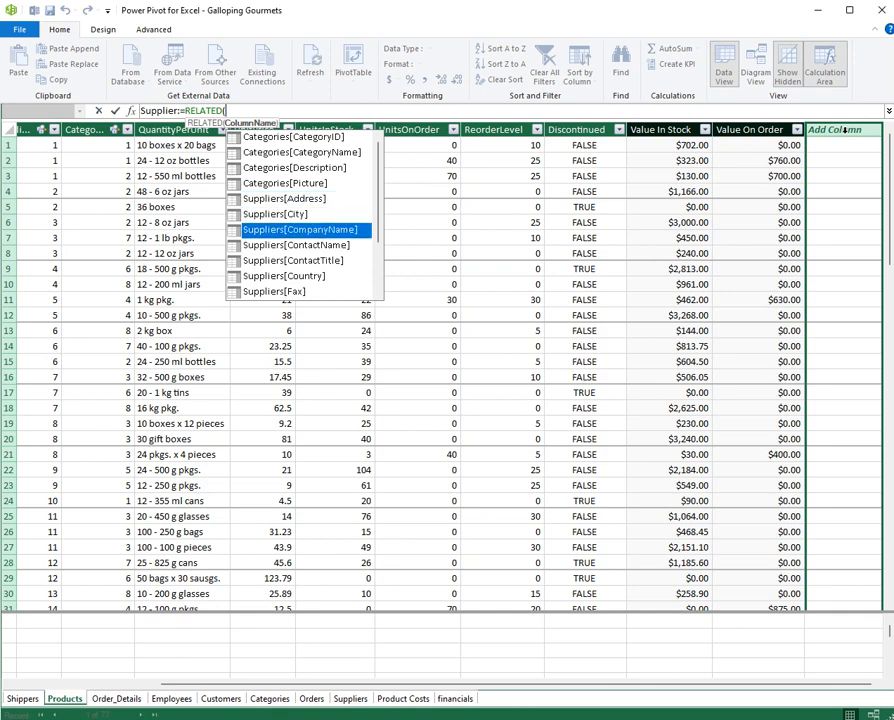
pyautogui.press('Tab')
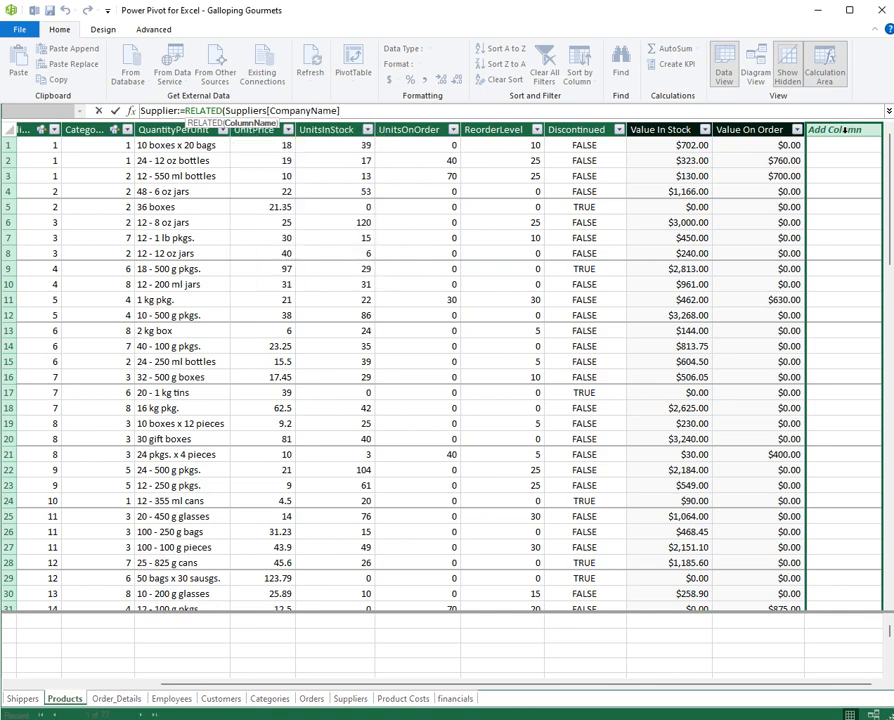
pyautogui.write(')')
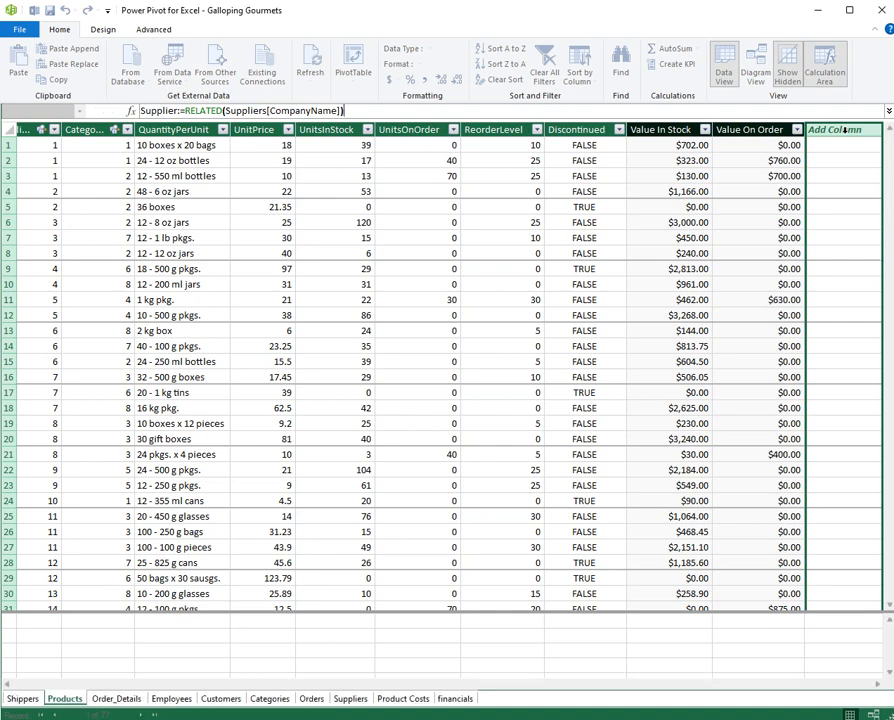
# Step: Commit the Supplier column's formula and move the Supplier column between SupplierID and CategoryID in Products
pyautogui.press('Return')
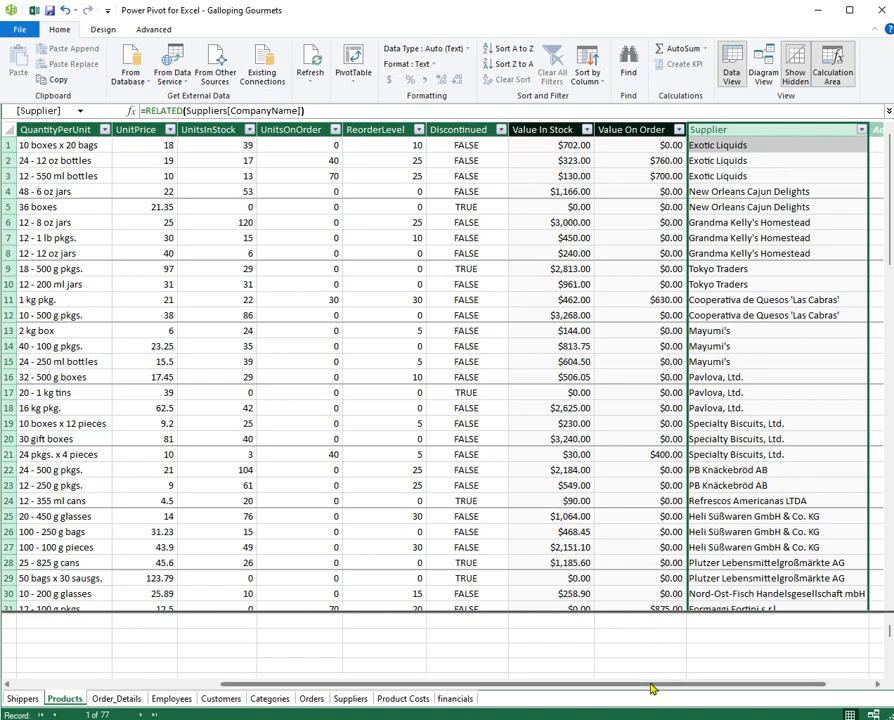
pyautogui.moveTo(654, 690); pyautogui.dragTo(576, 688)
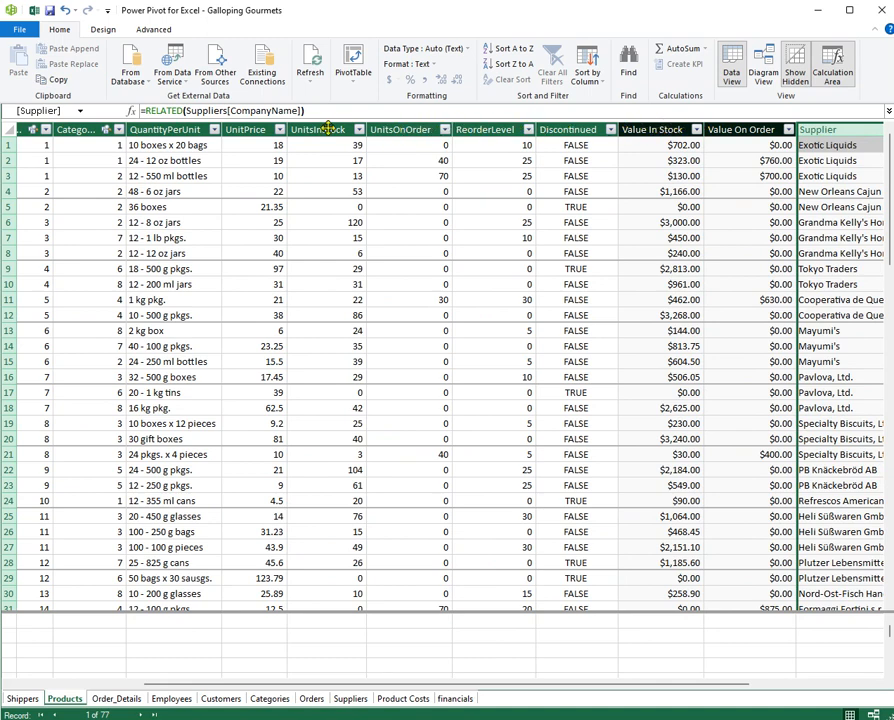
pyautogui.moveTo(848, 130); pyautogui.dragTo(98, 130)
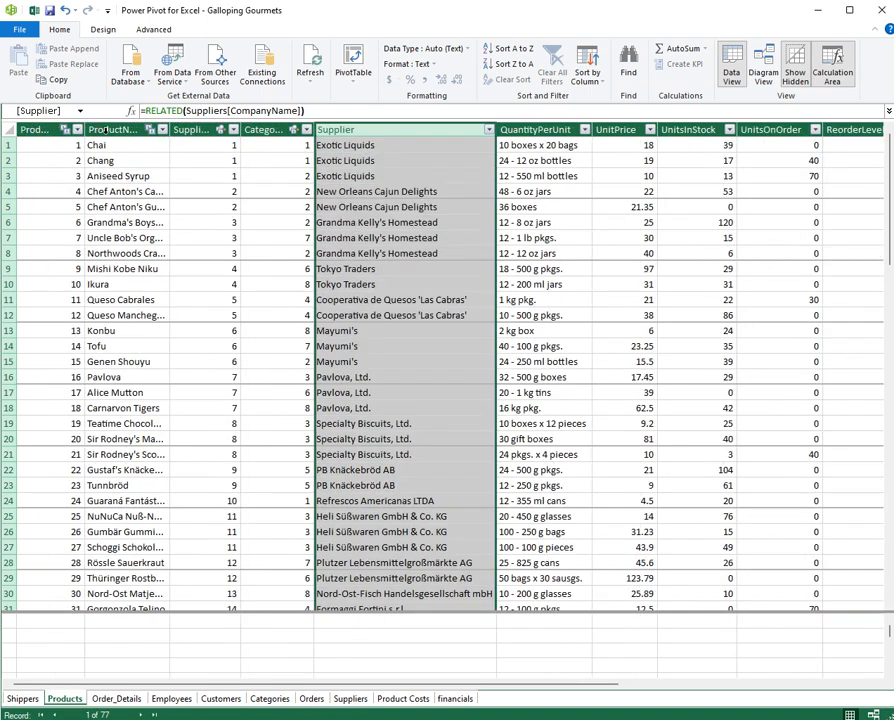
pyautogui.moveTo(418, 128); pyautogui.dragTo(267, 129)
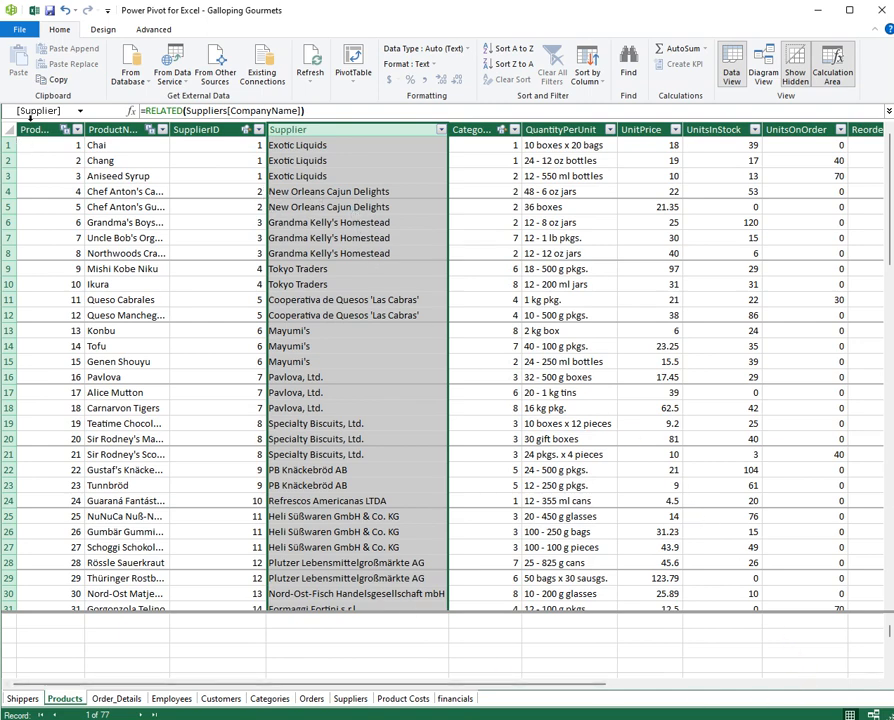
# Step: Start another calculated column in Products named Category, beginning its formula with the RELATED function
pyautogui.click(103, 29)
pyautogui.click(18, 62)
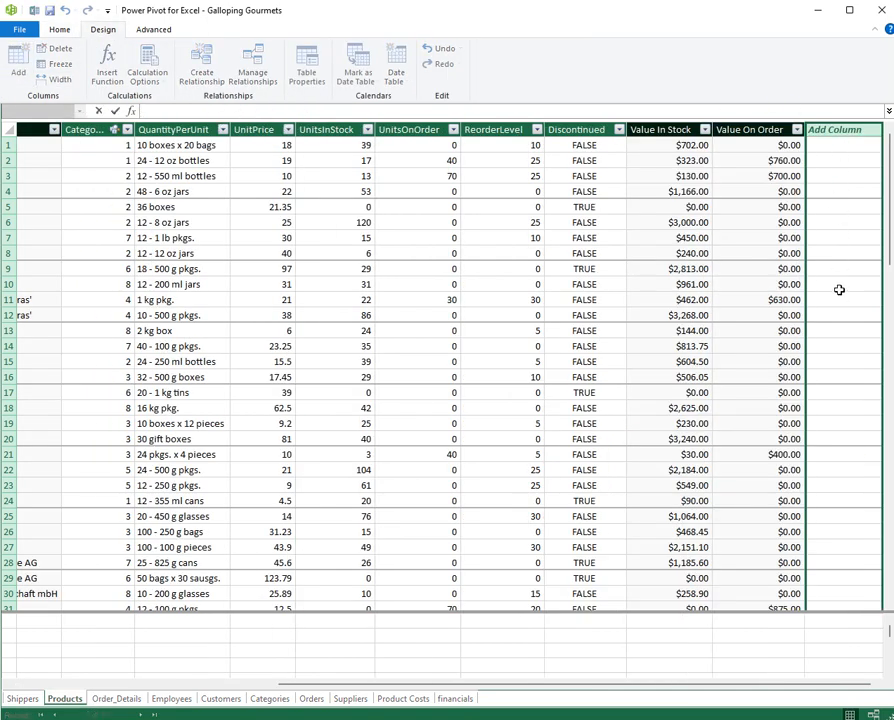
pyautogui.write('Category:=')
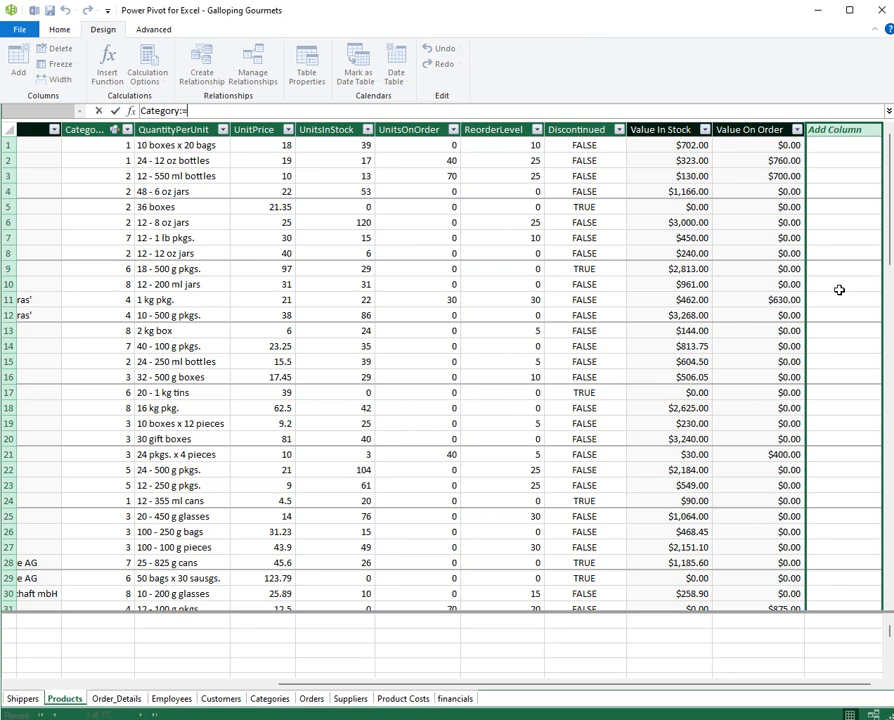
pyautogui.write('r')
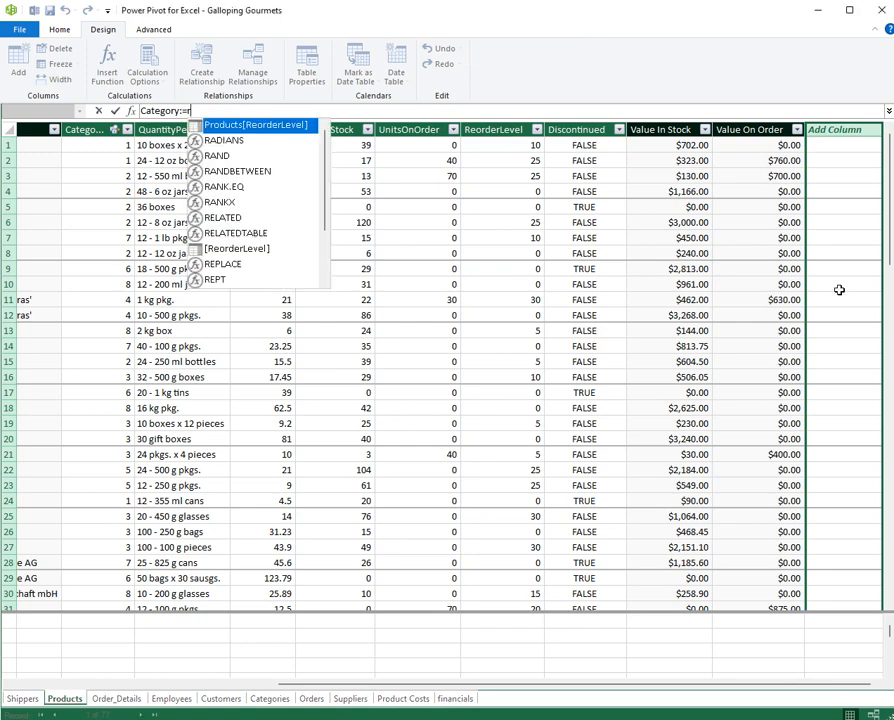
pyautogui.press('Down')
pyautogui.press('Down')
pyautogui.press('Down')
pyautogui.press('Down')
pyautogui.press('Down')
pyautogui.press('Down')
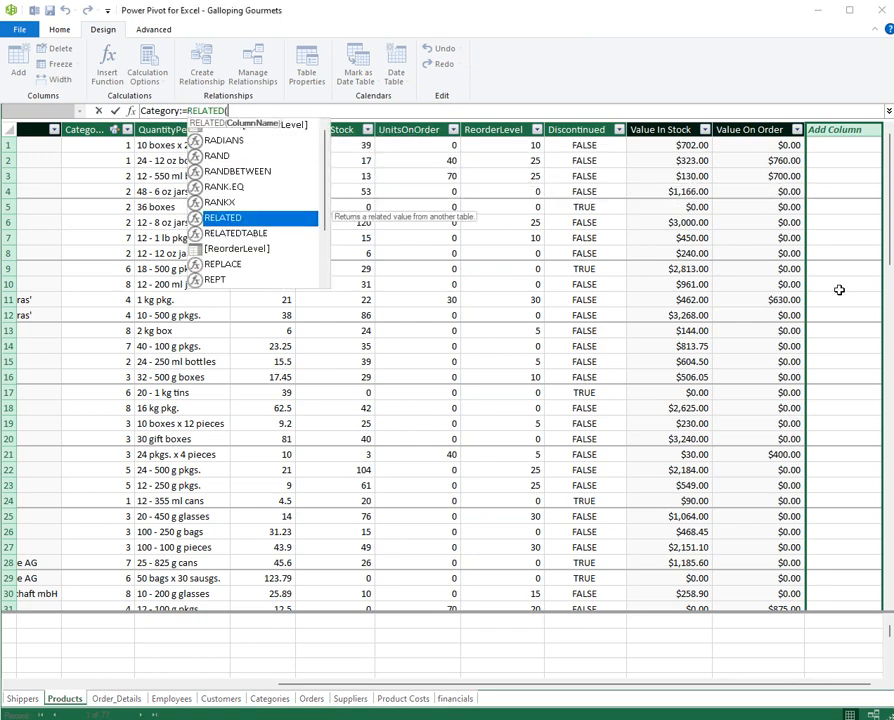
pyautogui.press('Tab')
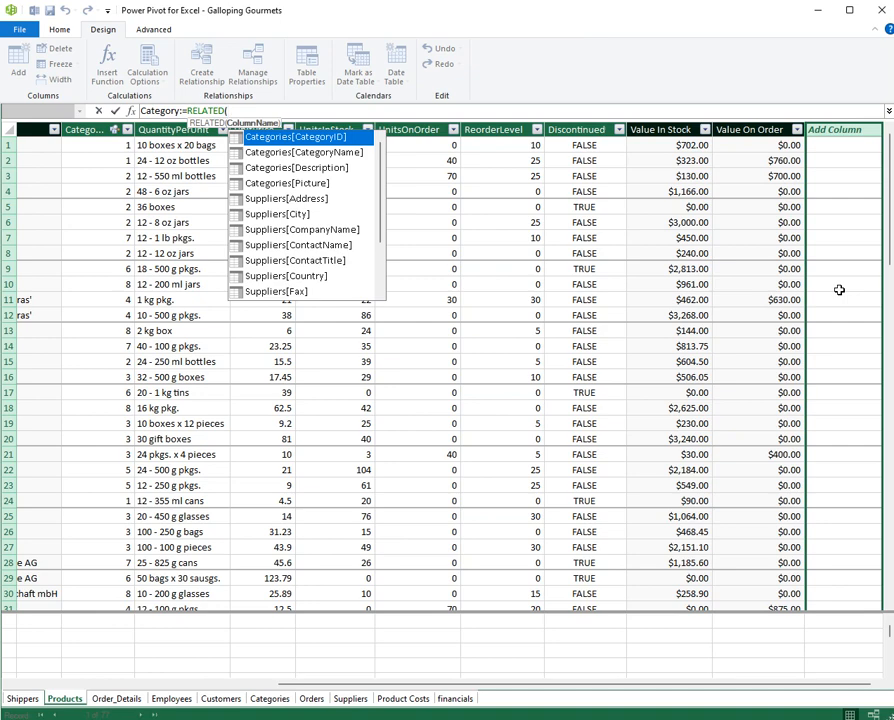
# Step: Complete the Category column's RELATED formula with Categories[CategoryName] as the column to return and commit it
pyautogui.press('Down')
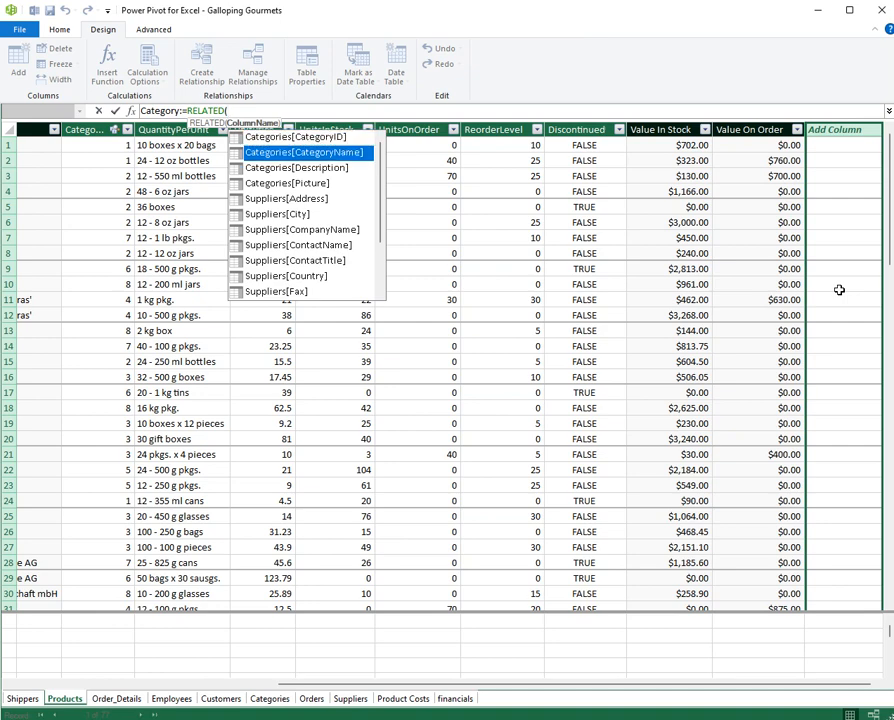
pyautogui.press('Tab')
pyautogui.write(')')
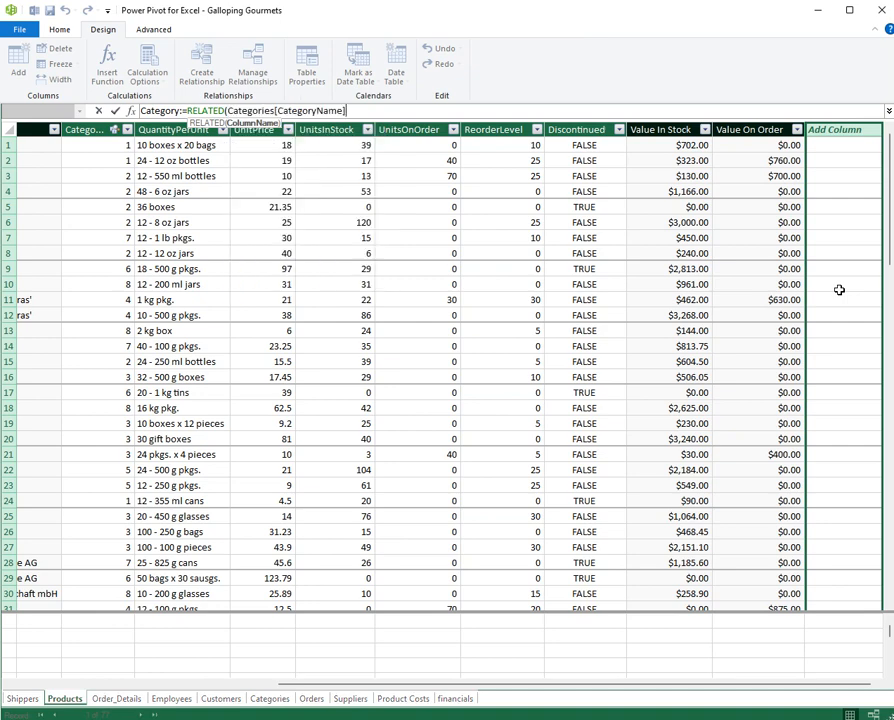
pyautogui.press('Return')
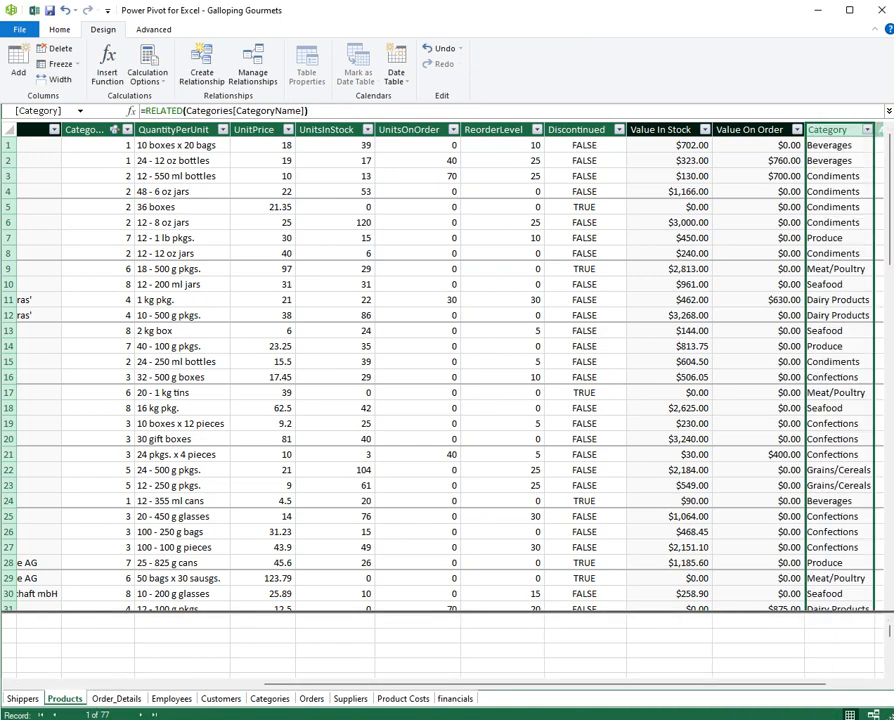
# Step: Move the Category column directly after CategoryID and fit the CategoryID column's width to its full header
pyautogui.moveTo(835, 130); pyautogui.dragTo(154, 132)
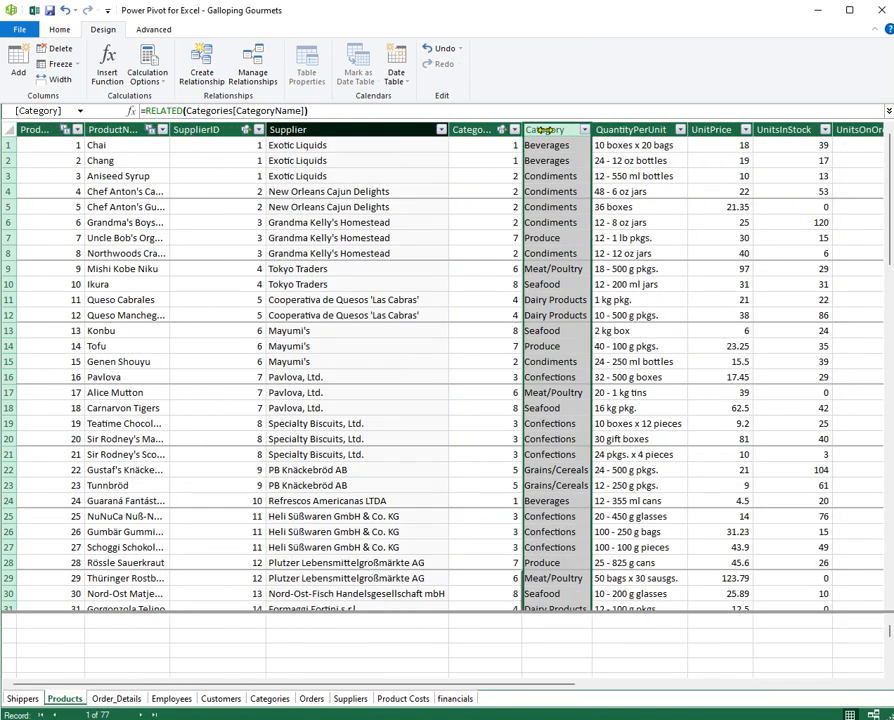
pyautogui.doubleClick(521, 130)
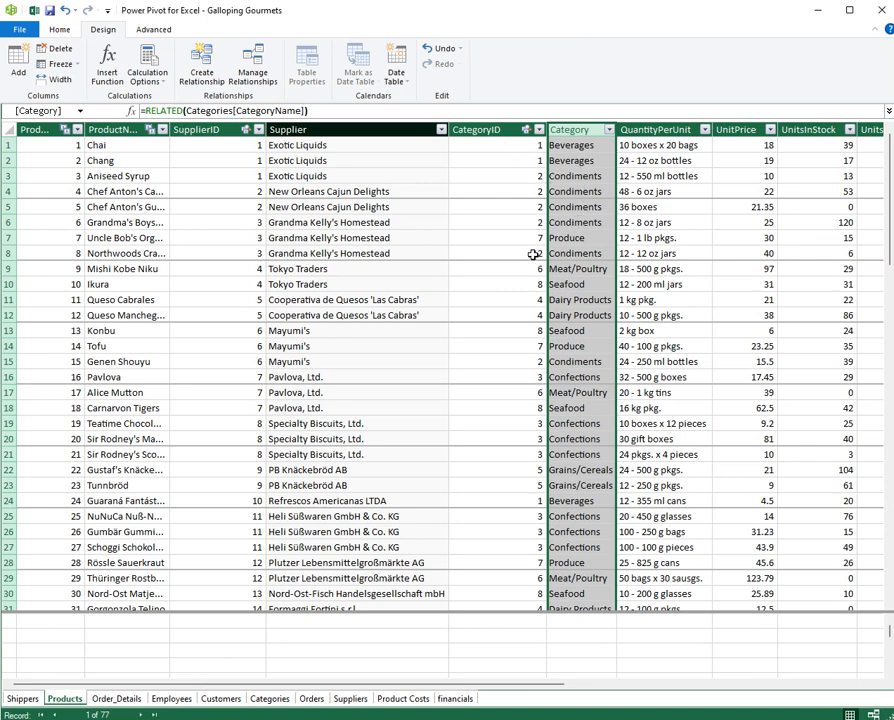
pyautogui.click(598, 272)
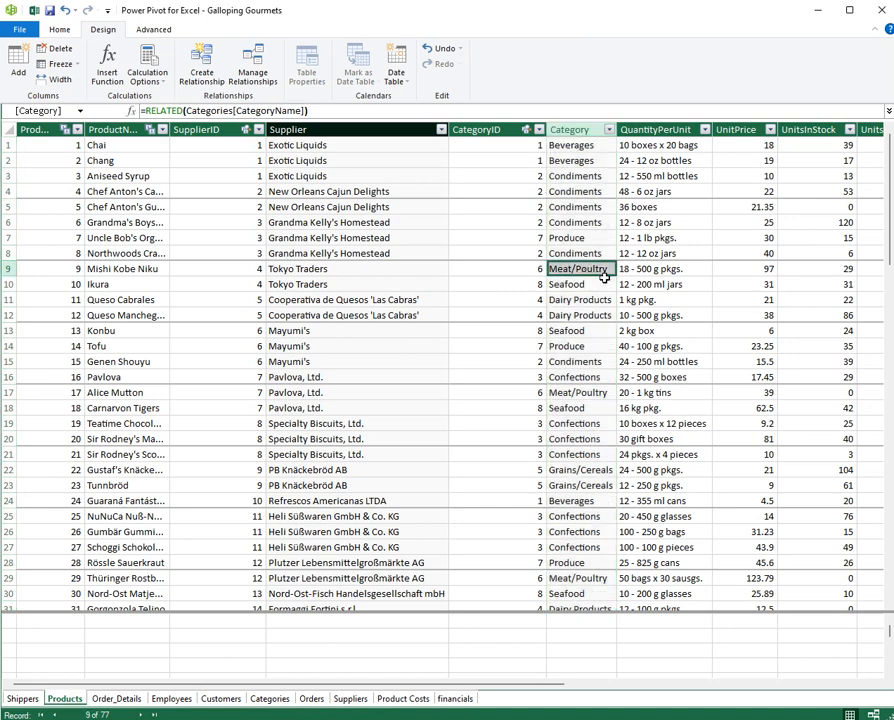
pyautogui.click(675, 272)
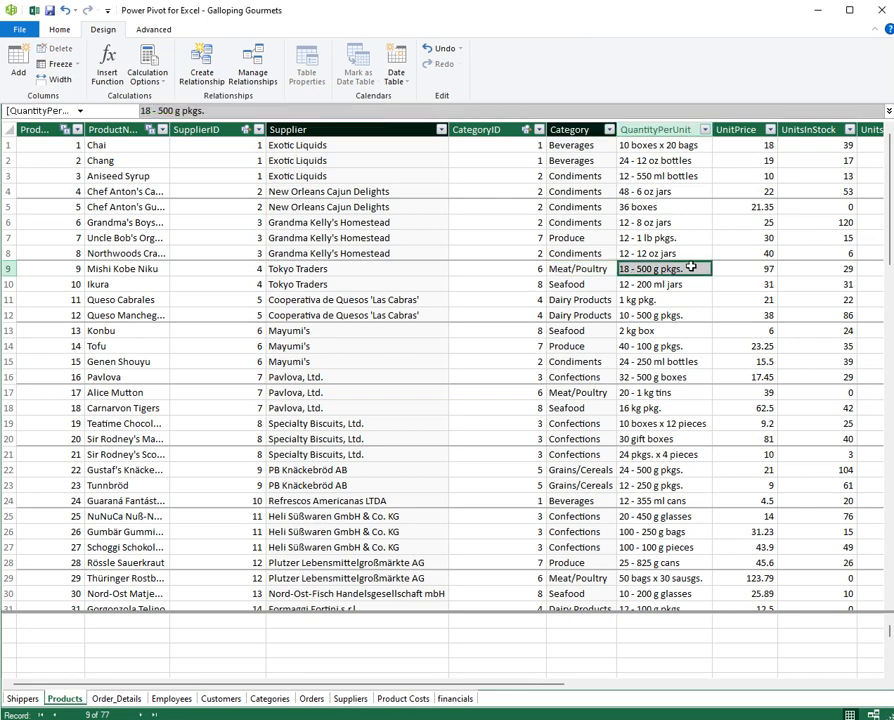
# Step: Examine the data model's table relationships in Diagram View and return to Data View
pyautogui.click(59, 30)
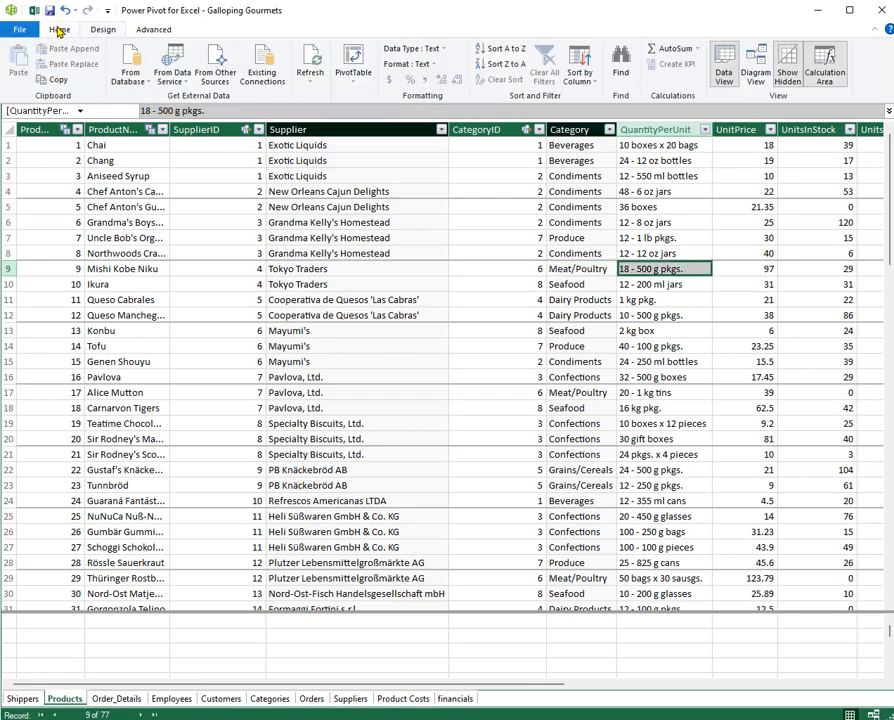
pyautogui.click(756, 74)
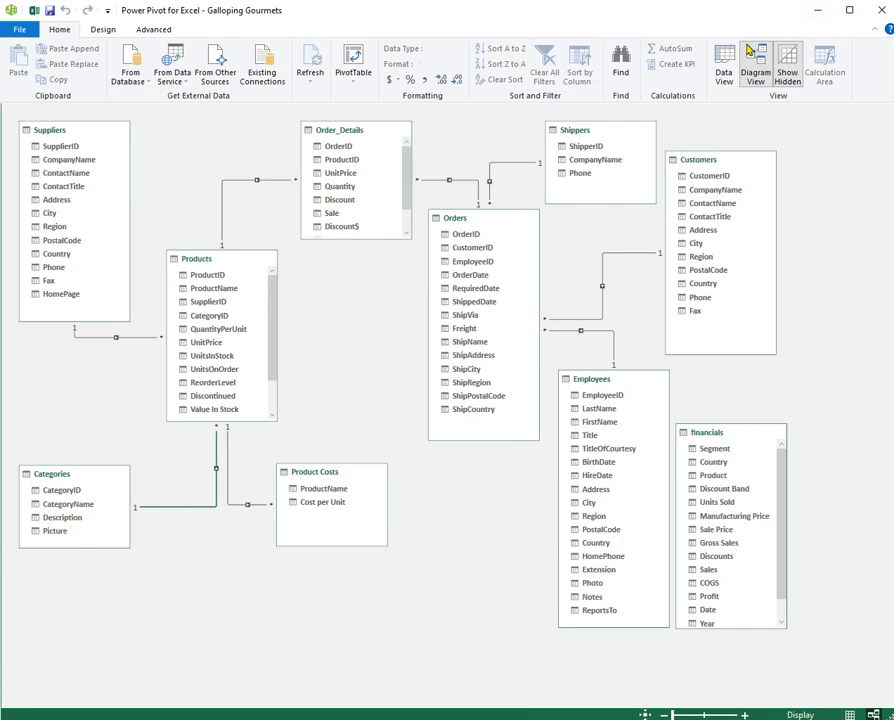
pyautogui.click(726, 68)
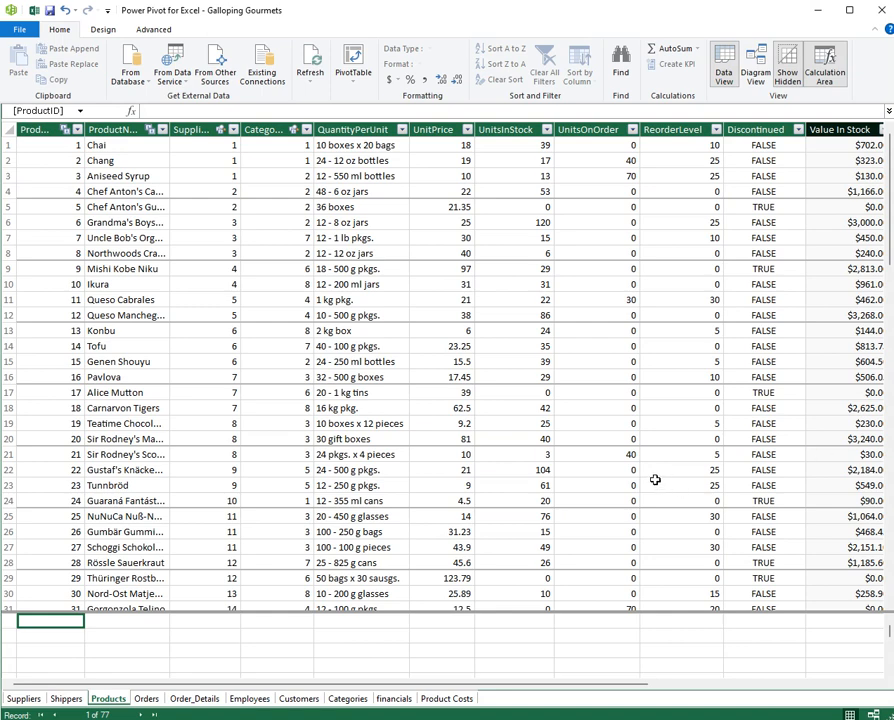
# Step: Add the calculated column Year:=YEAR([OrderDate]) to the Orders table
pyautogui.click(146, 700)
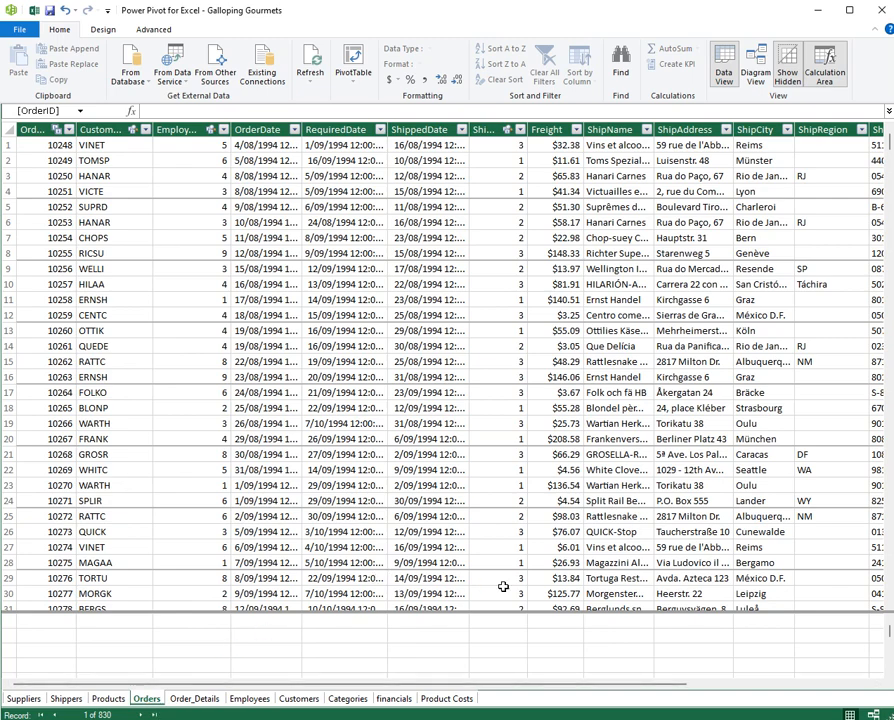
pyautogui.click(103, 29)
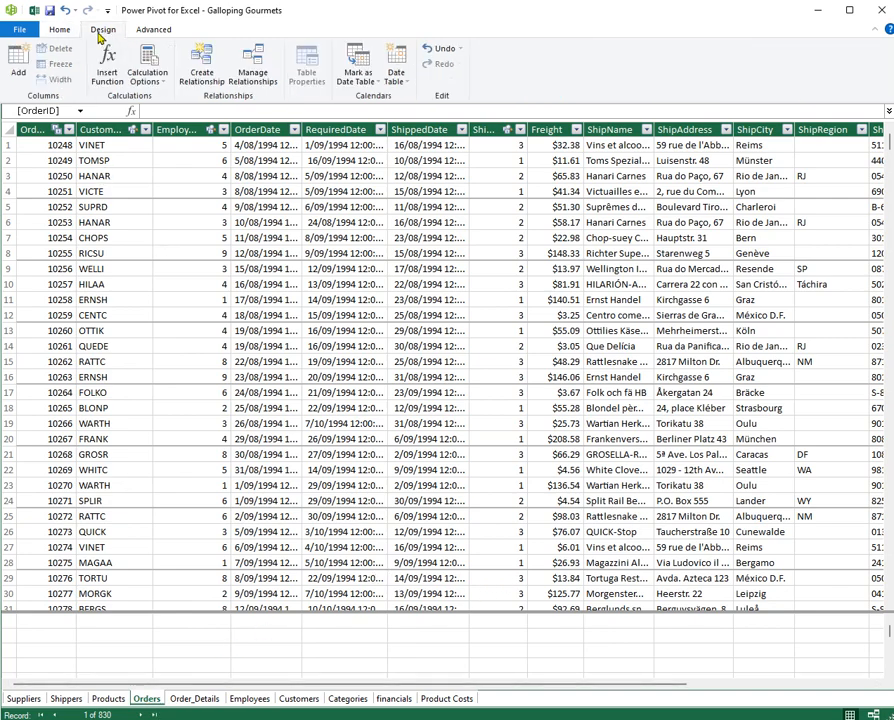
pyautogui.click(15, 60)
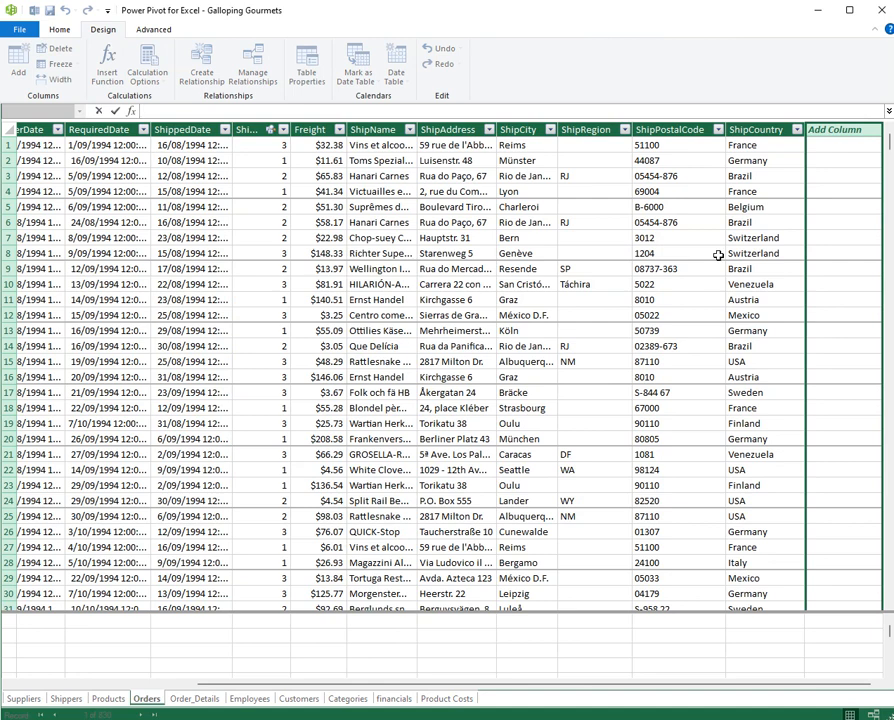
pyautogui.write('Year:=')
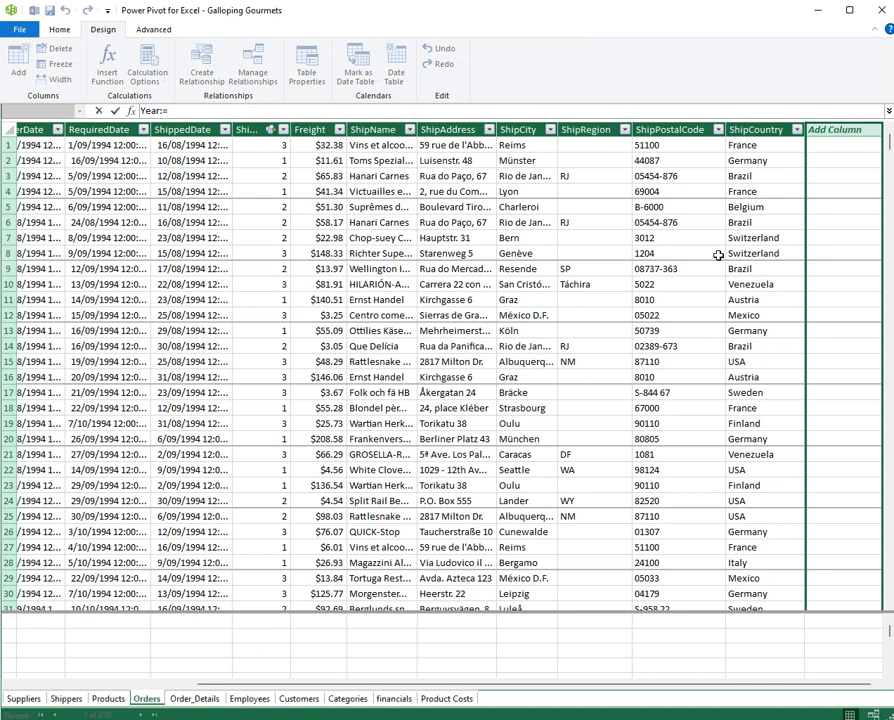
pyautogui.write('YEAR(')
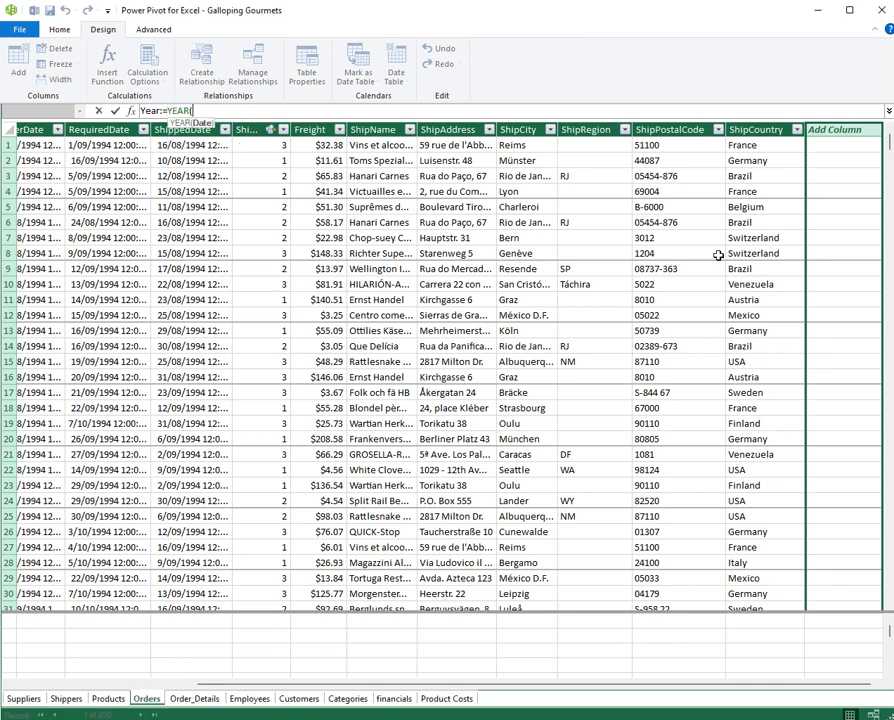
pyautogui.write('[')
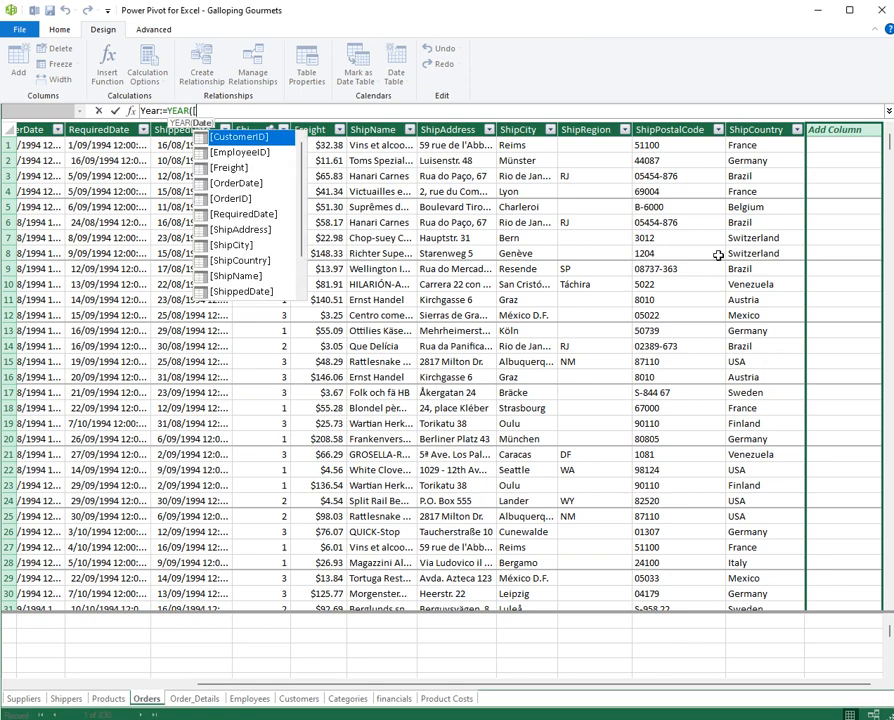
pyautogui.press('Down')
pyautogui.press('Down')
pyautogui.press('Down')
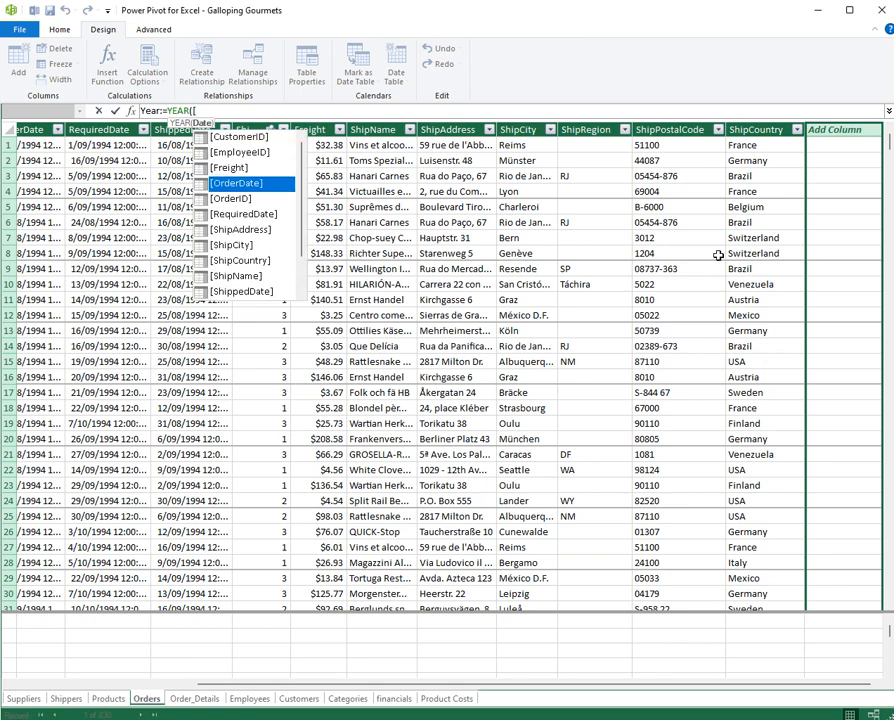
pyautogui.press('Tab')
pyautogui.write(')')
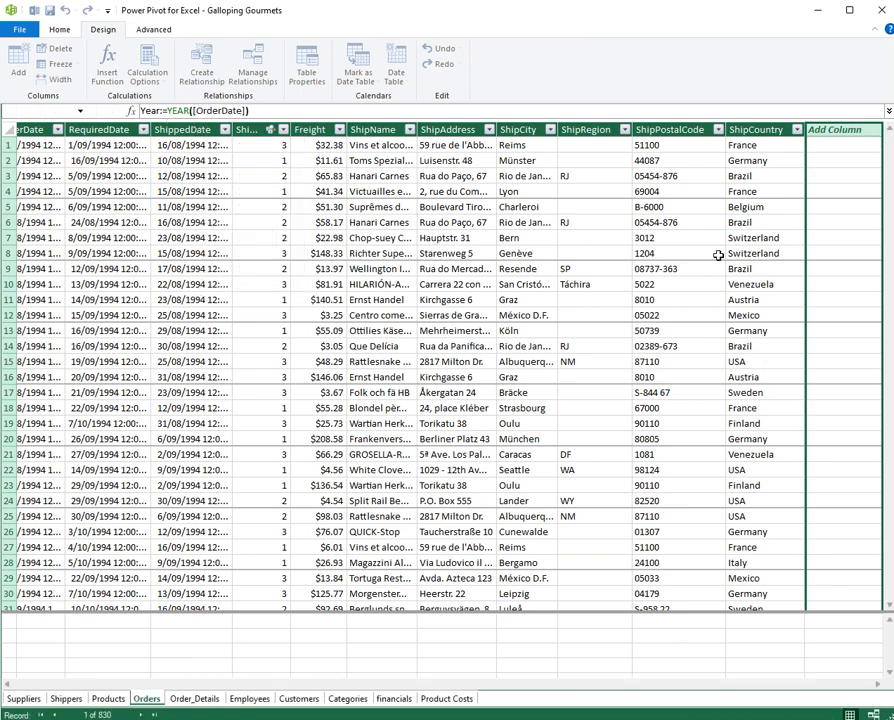
pyautogui.press('Return')
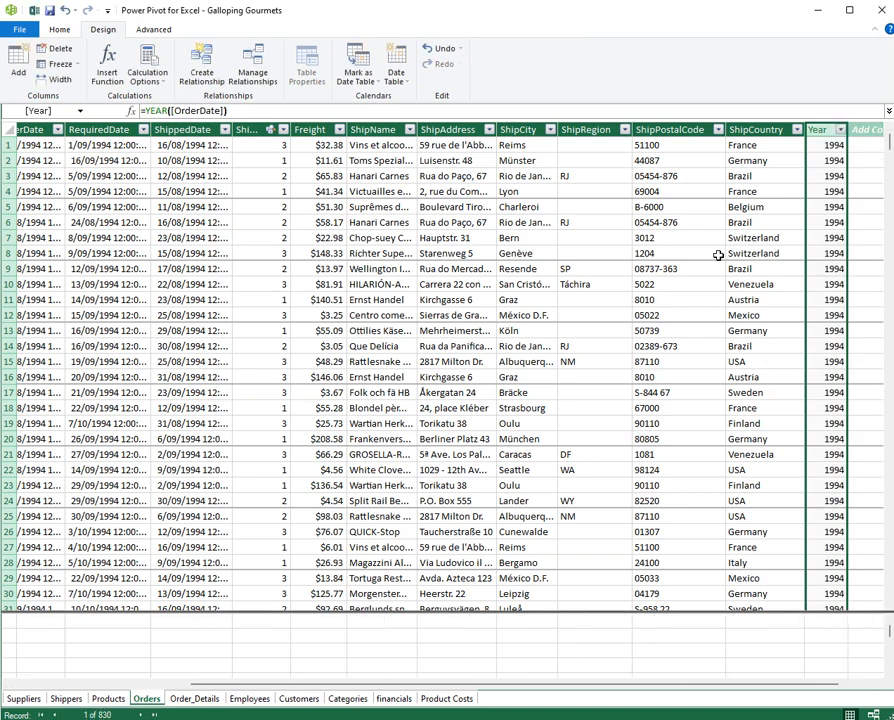
# Step: Add the calculated column ISO Week:=WEEKNUM([OrderDate]) to the Orders table
pyautogui.click(16, 52)
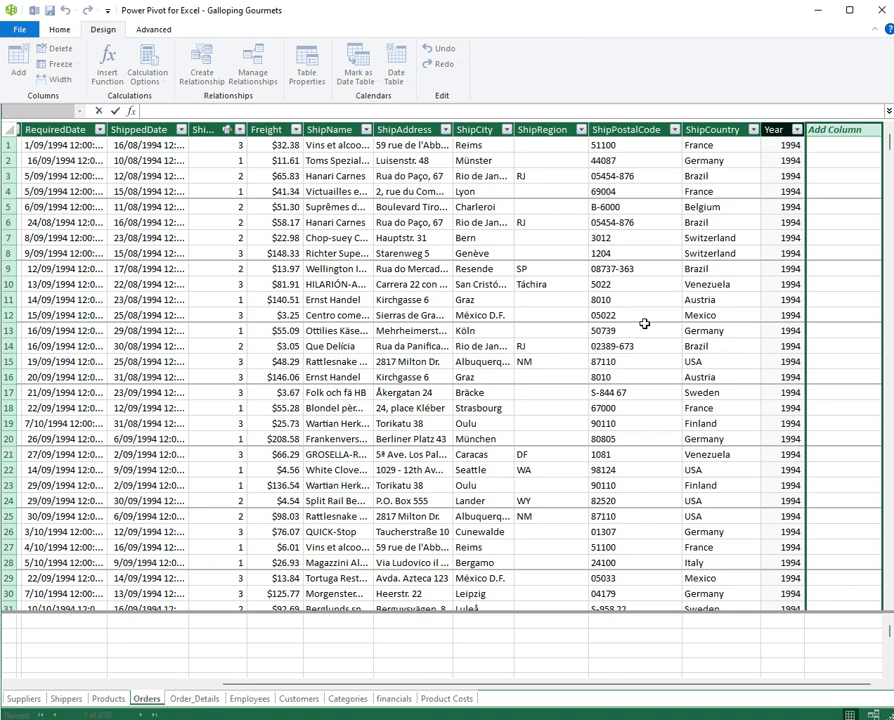
pyautogui.write('ISO Week:=')
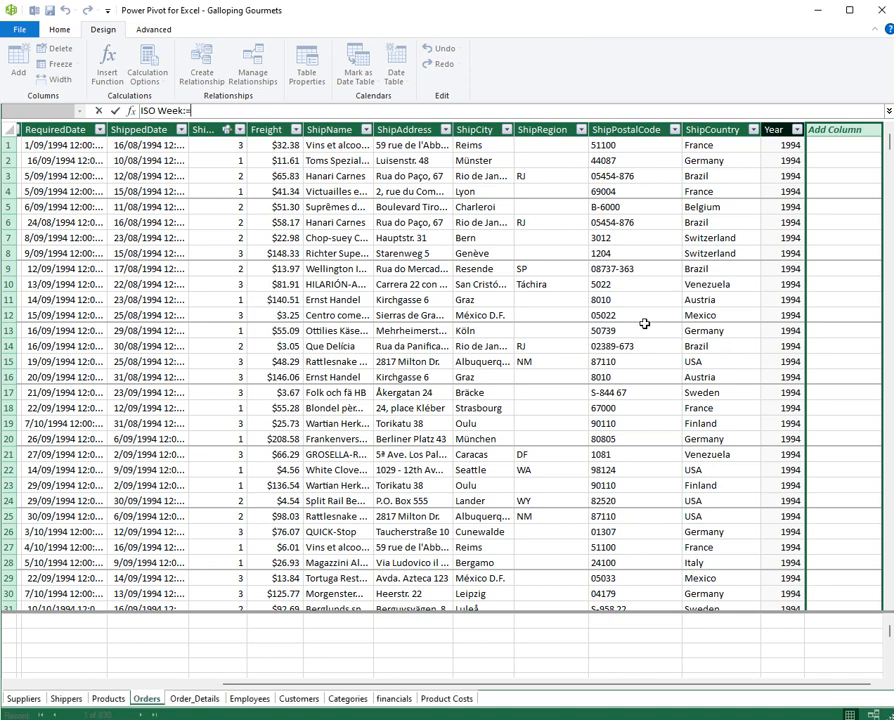
pyautogui.write('week')
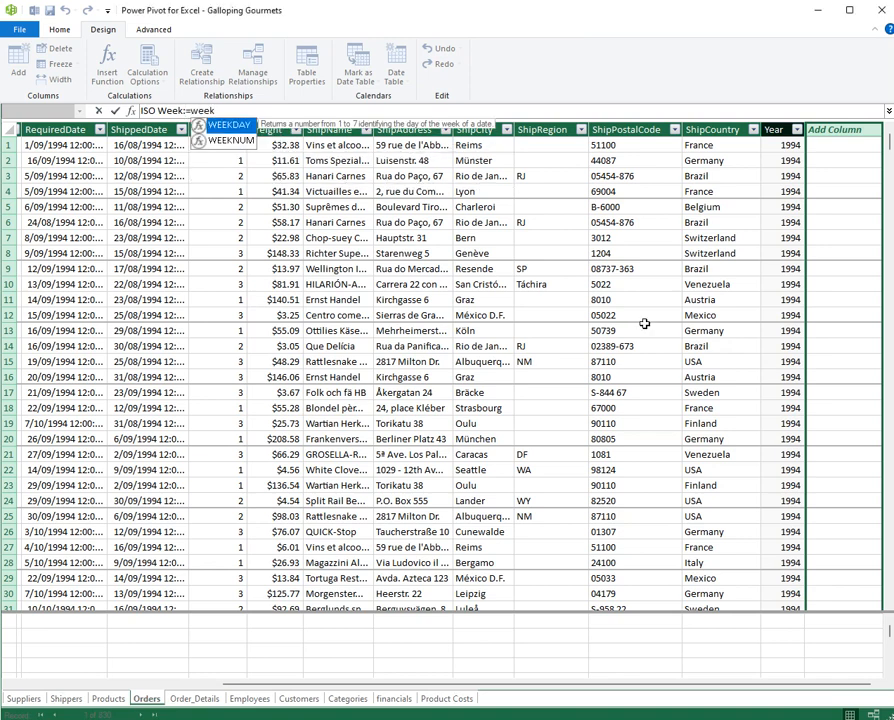
pyautogui.press('Down')
pyautogui.press('Tab')
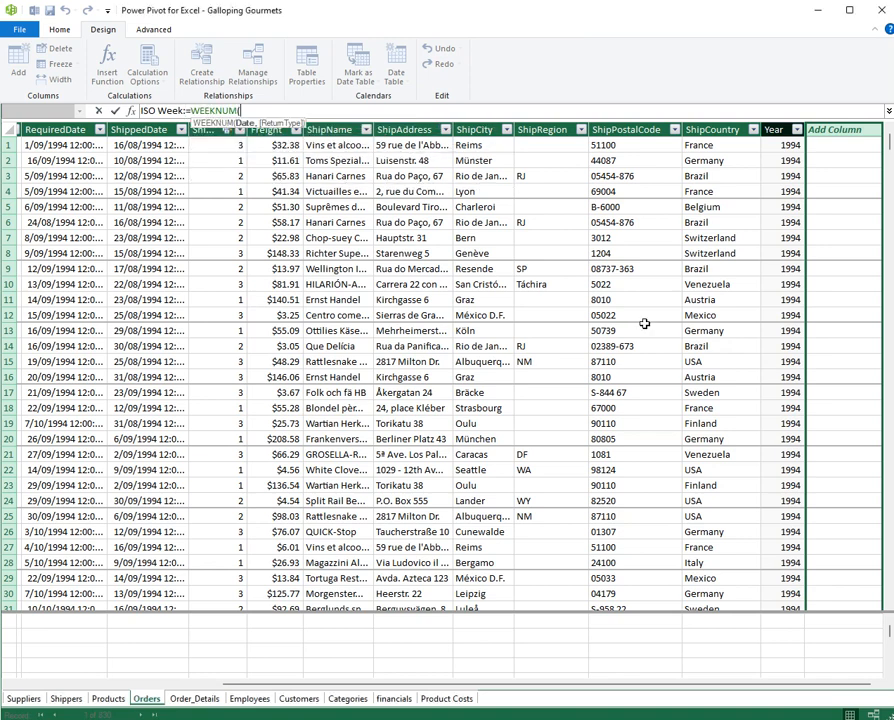
pyautogui.write('[OrderDate]')
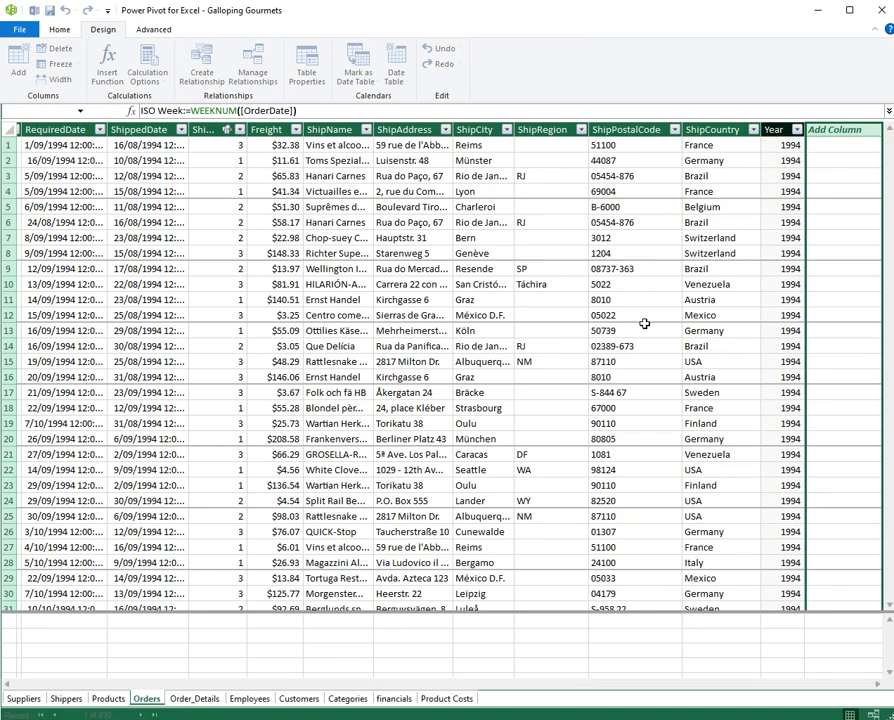
pyautogui.press('Return')
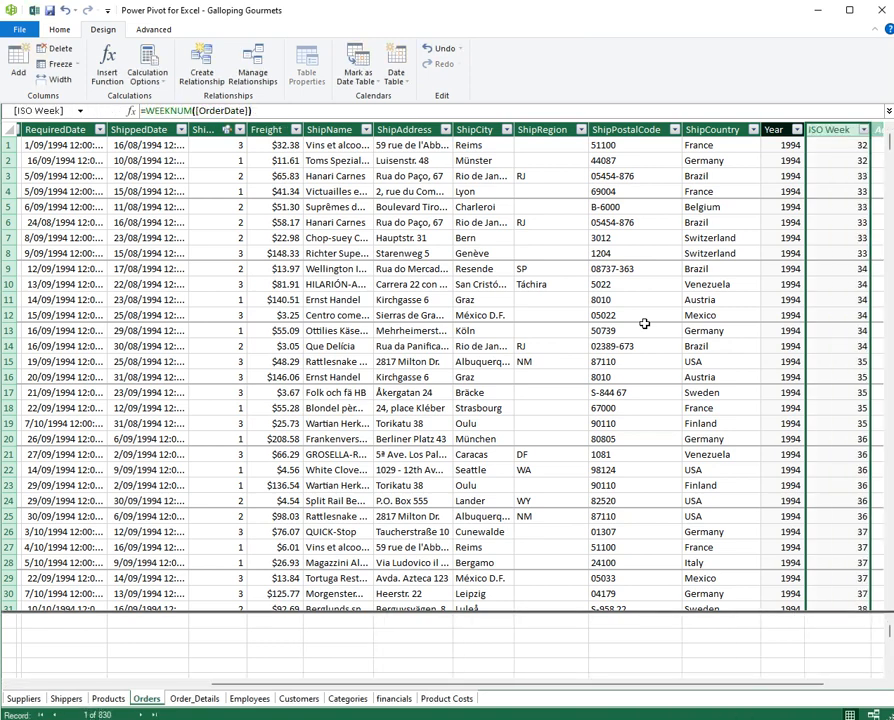
# Step: Add the calculated column Month:=MONTH([OrderDate]) to the Orders table
pyautogui.click(14, 62)
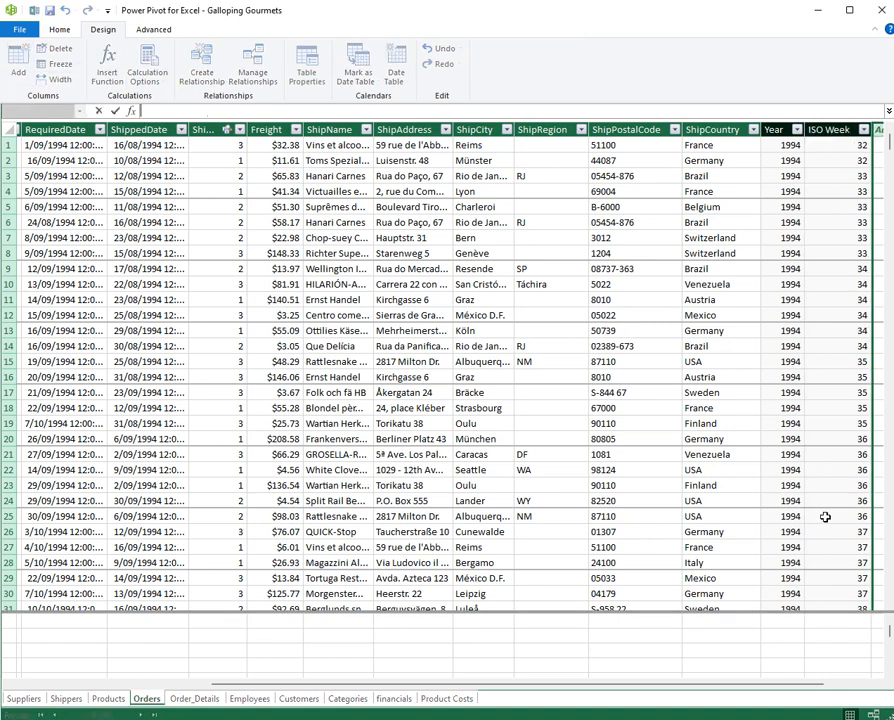
pyautogui.write('Month:=')
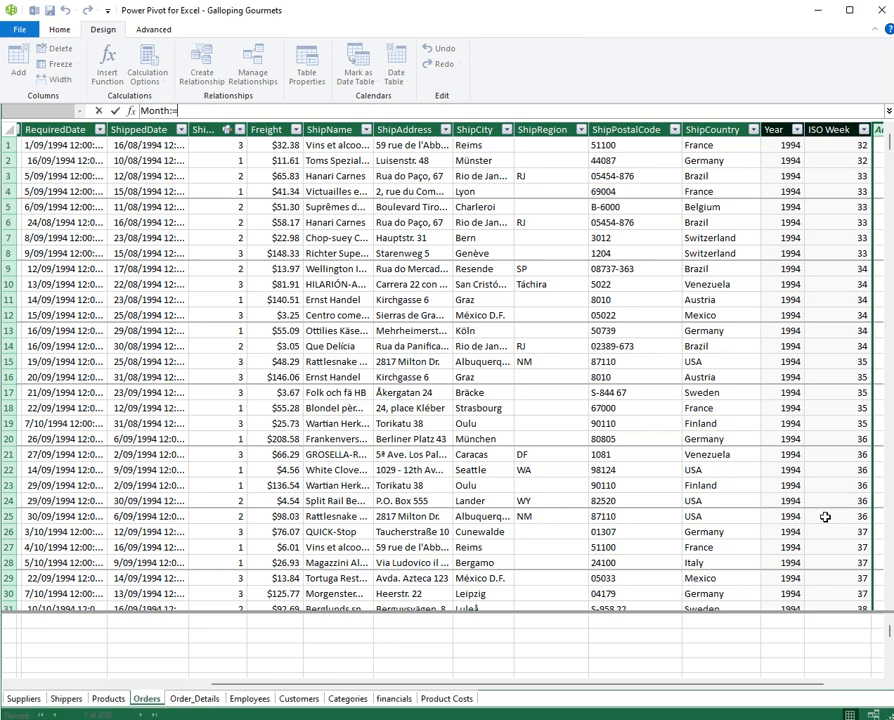
pyautogui.write('m')
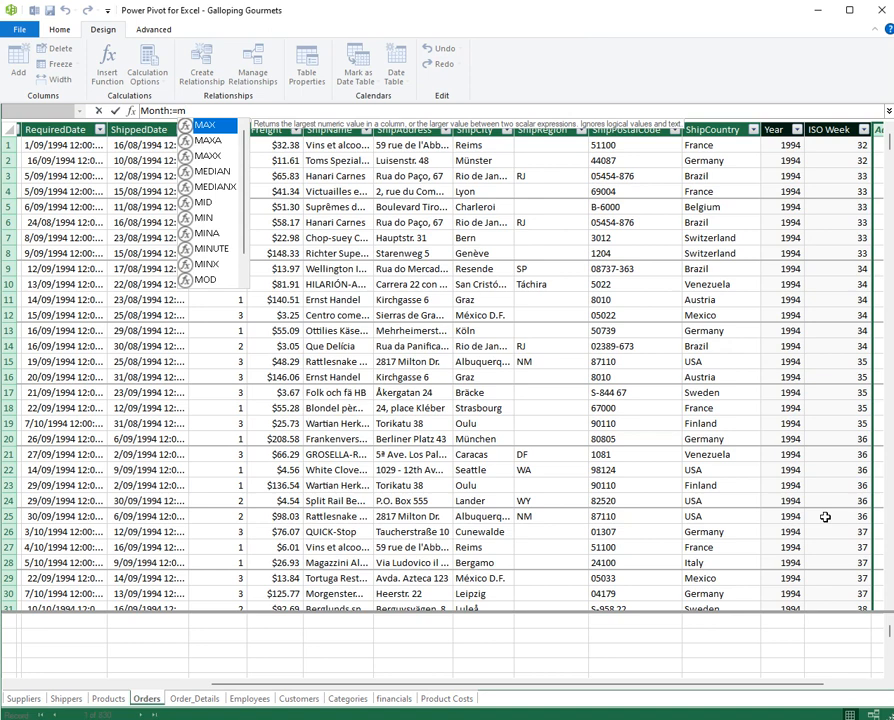
pyautogui.write('o')
pyautogui.press('Down')
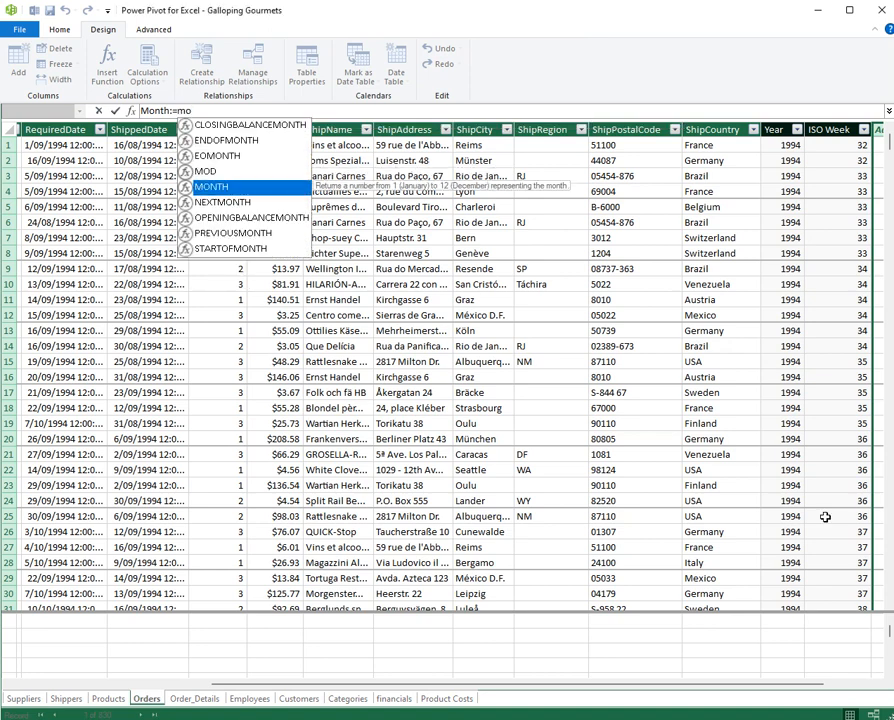
pyautogui.press('Tab')
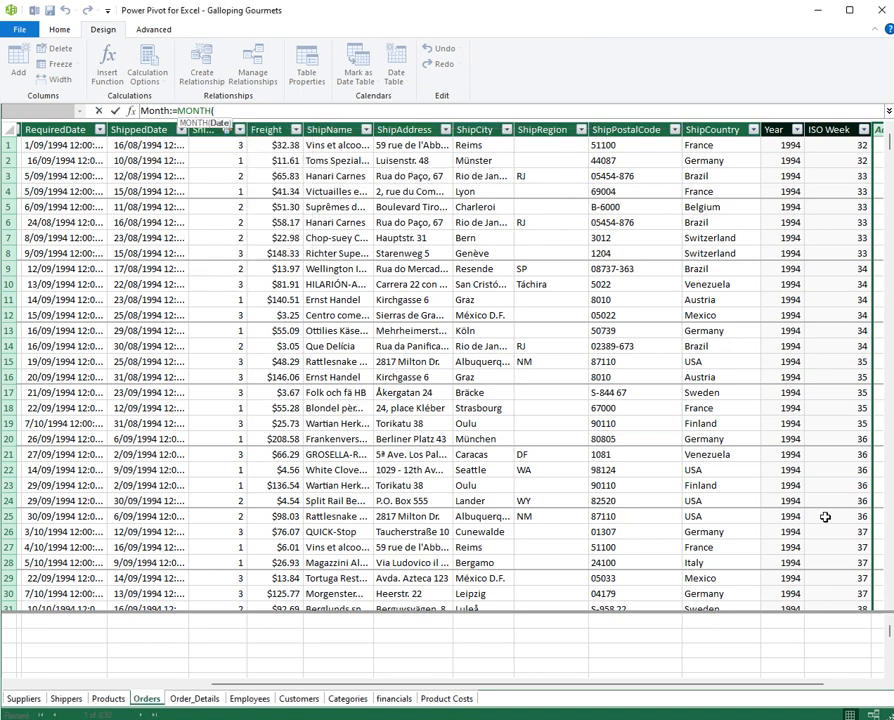
pyautogui.write('[')
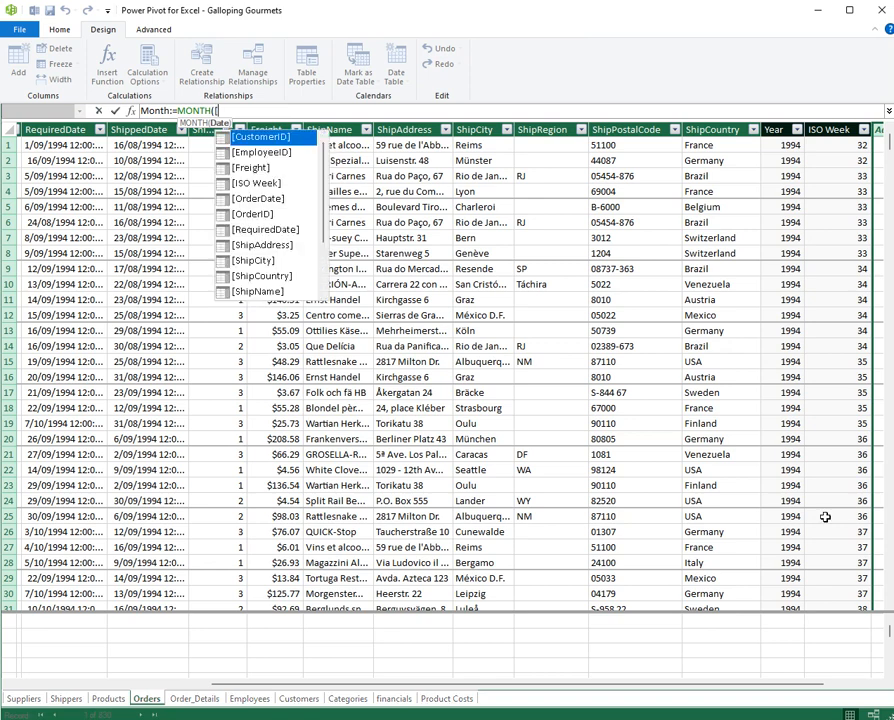
pyautogui.write('o')
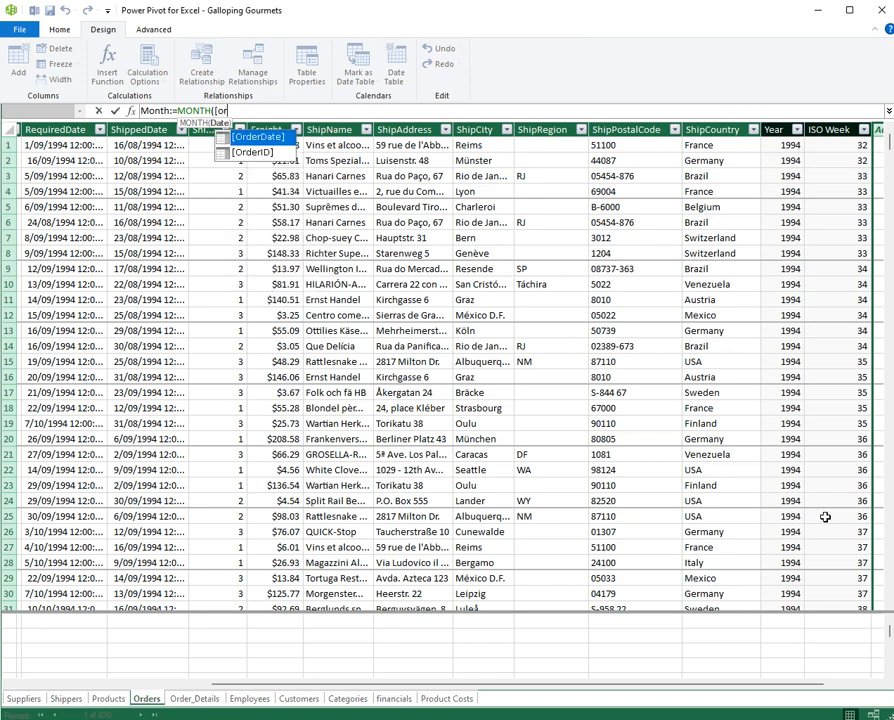
pyautogui.write('r')
pyautogui.press('Tab')
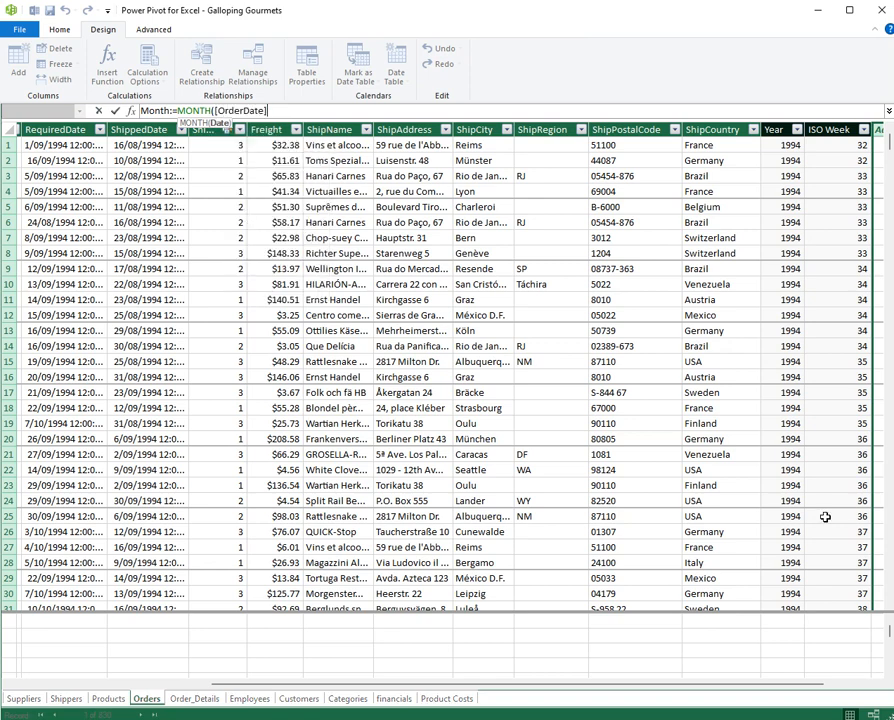
pyautogui.write(')')
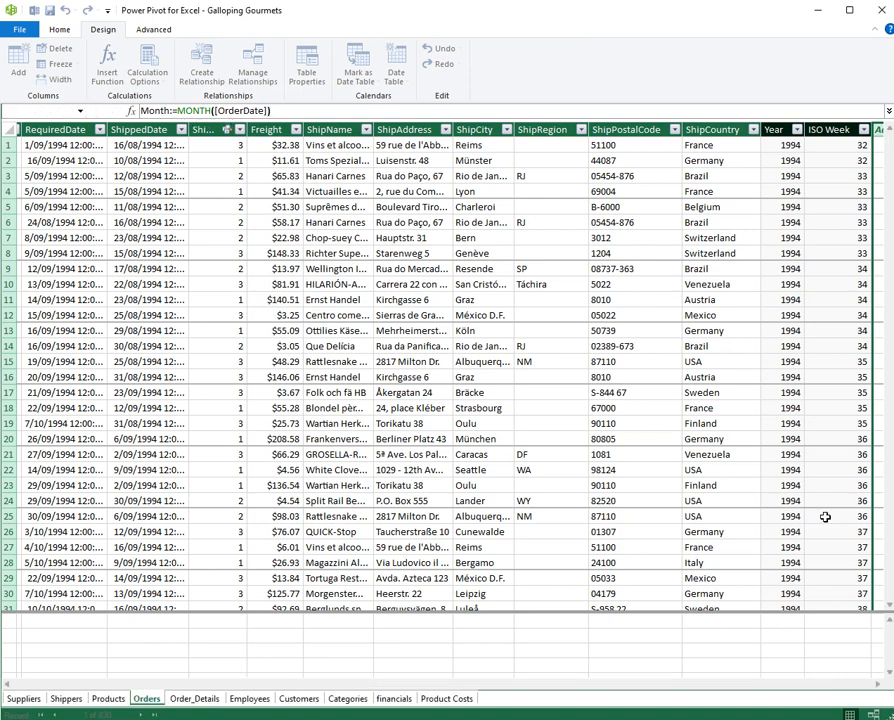
pyautogui.press('Return')
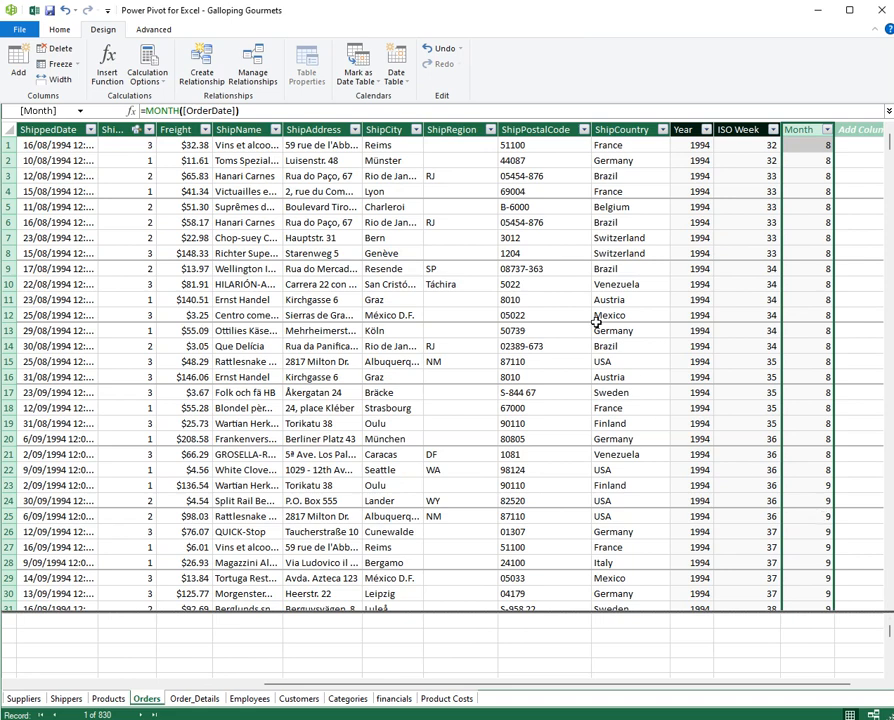
# Step: Add the calculated column End of Month:=EOMONTH([OrderDate],0) to the Orders table
pyautogui.click(17, 70)
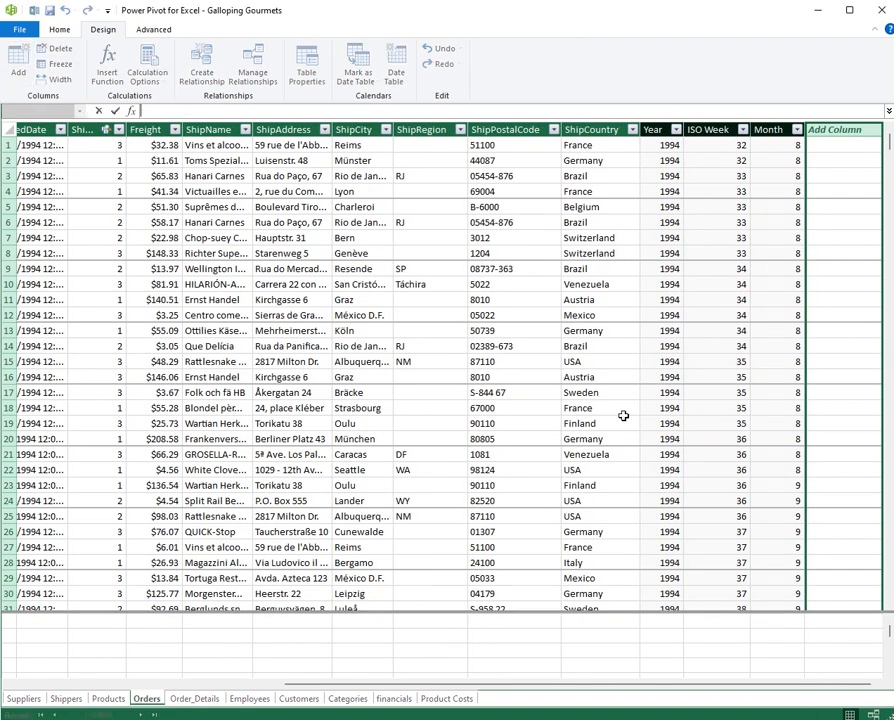
pyautogui.write('End of Month:=')
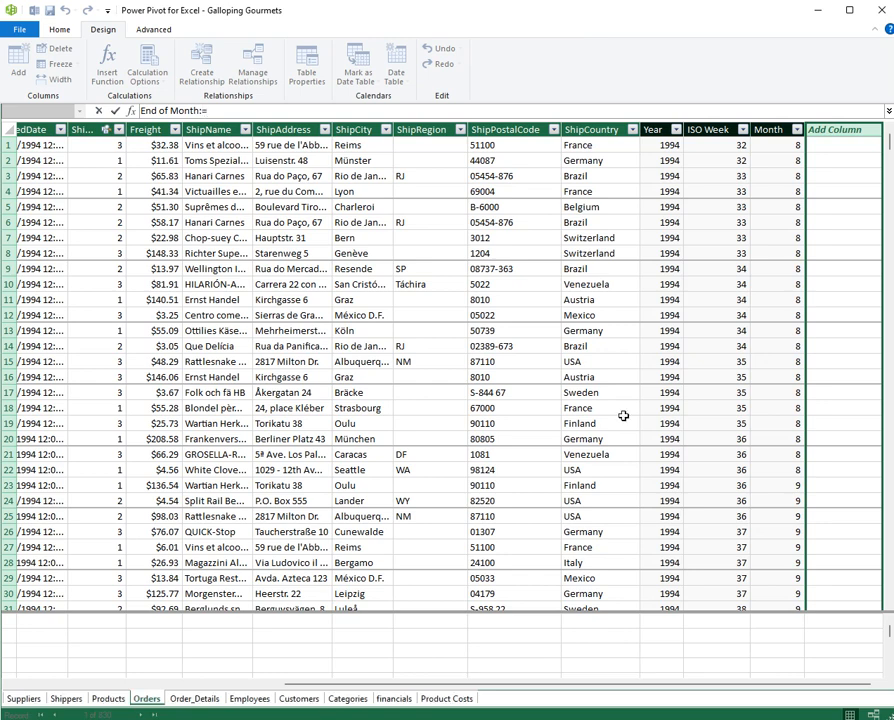
pyautogui.write('eo')
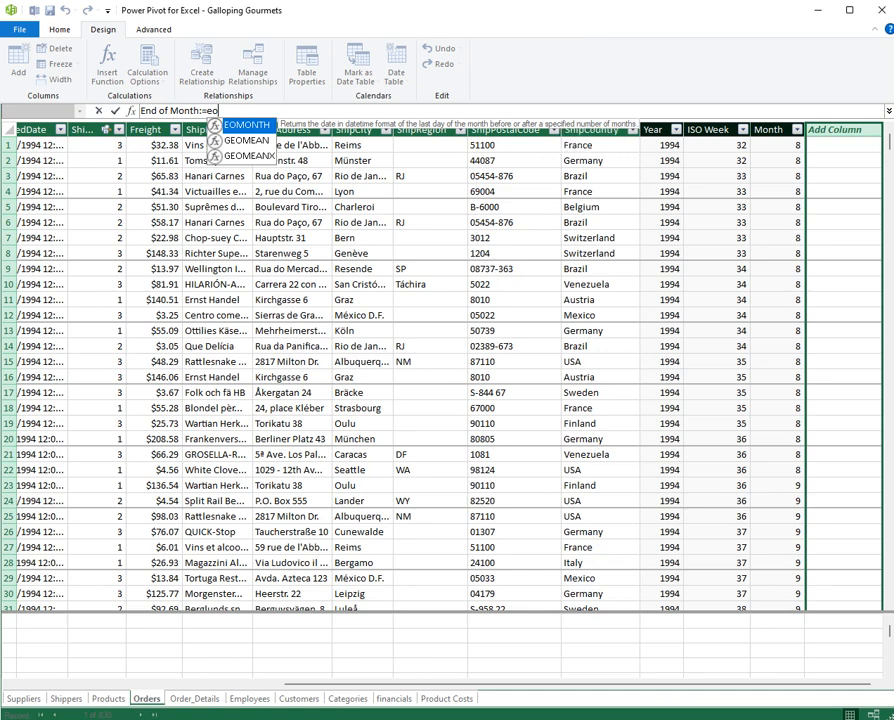
pyautogui.press('Tab')
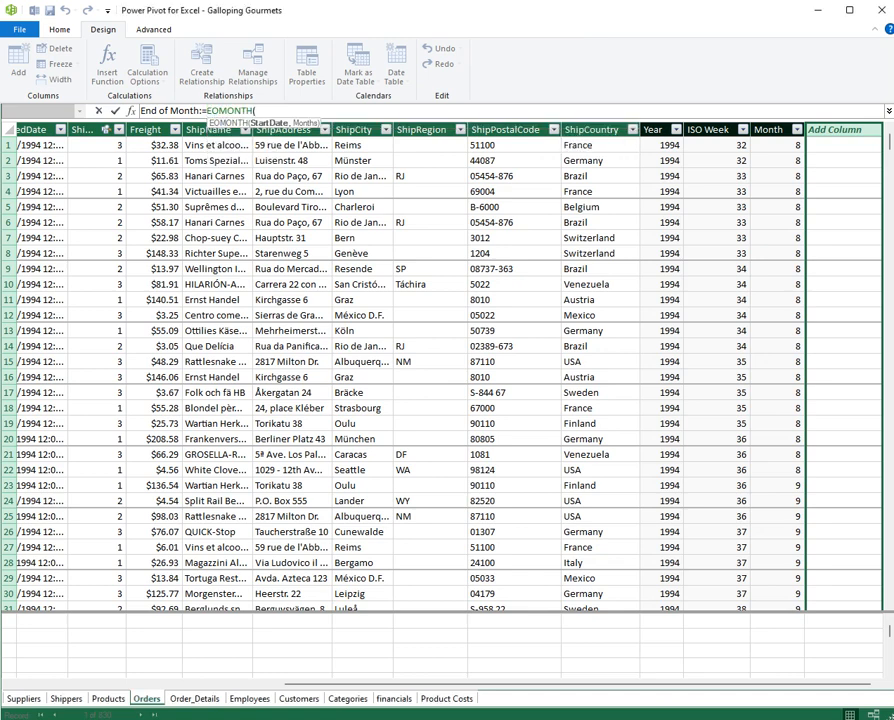
pyautogui.write('[Ord')
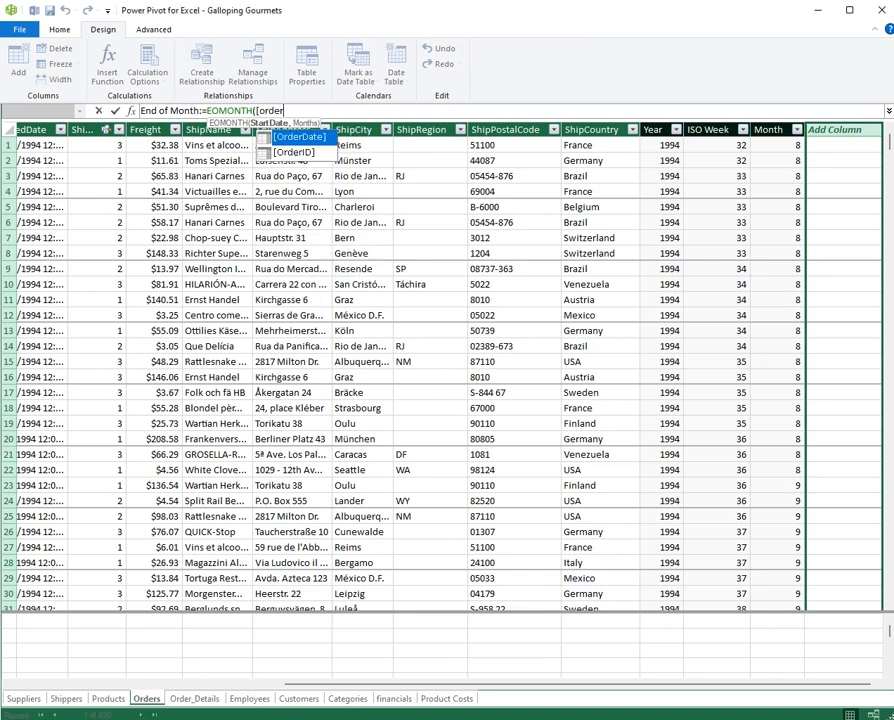
pyautogui.press('Tab')
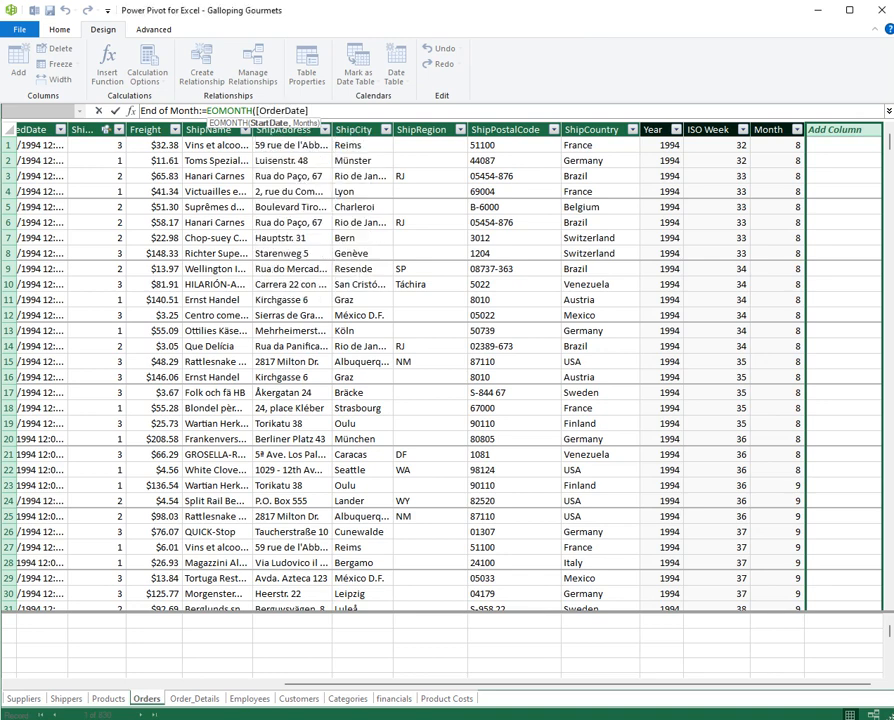
pyautogui.write(',0')
pyautogui.write(')')
pyautogui.press('Return')
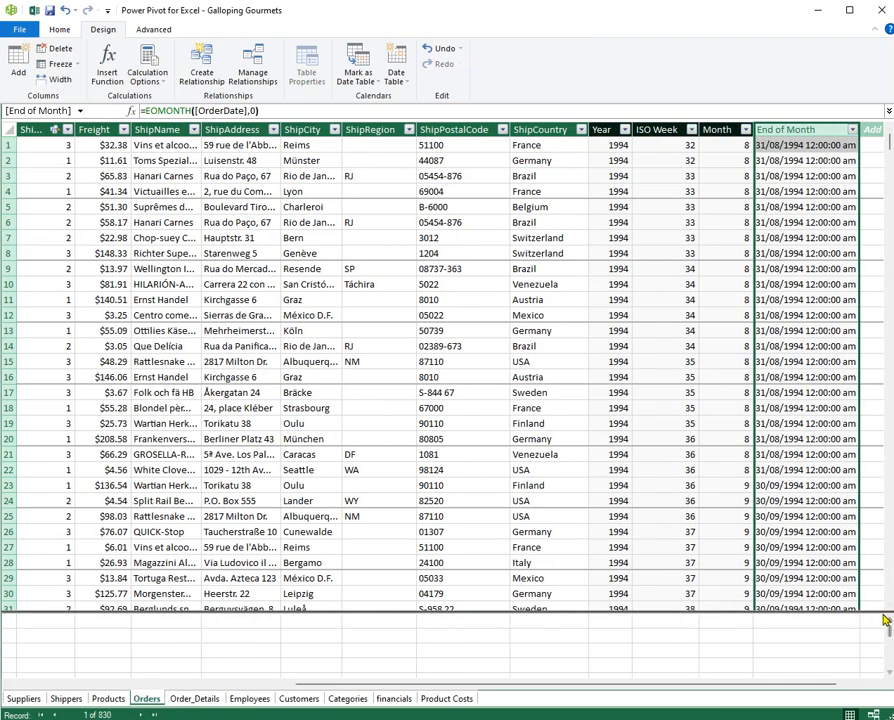
# Step: Set the End of Month column's data type to Date and its format to 14/03/2001 without a time
pyautogui.moveTo(590, 688); pyautogui.dragTo(355, 690)
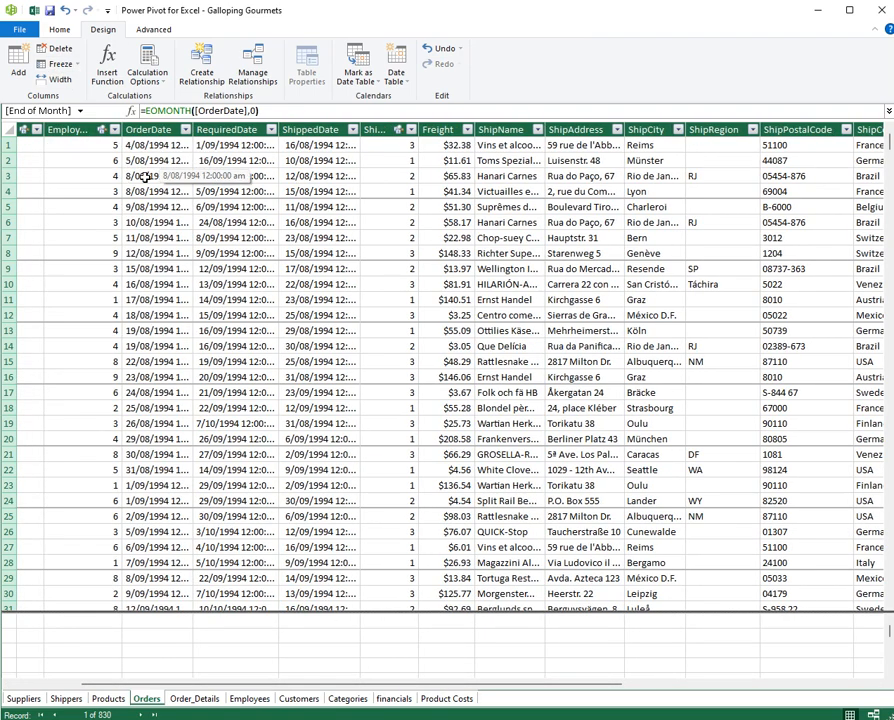
pyautogui.moveTo(520, 688); pyautogui.dragTo(756, 694)
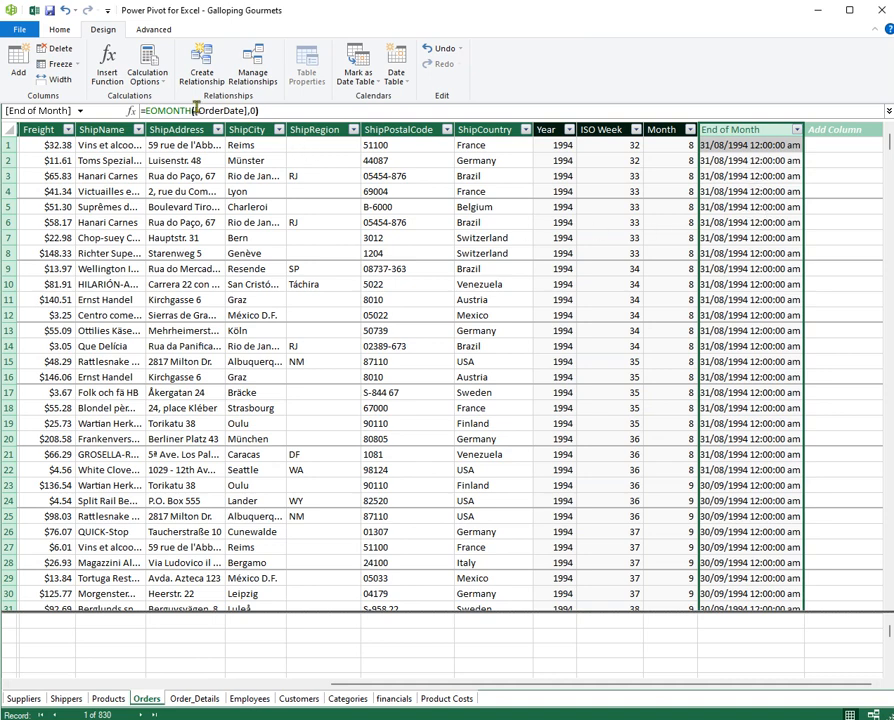
pyautogui.click(59, 30)
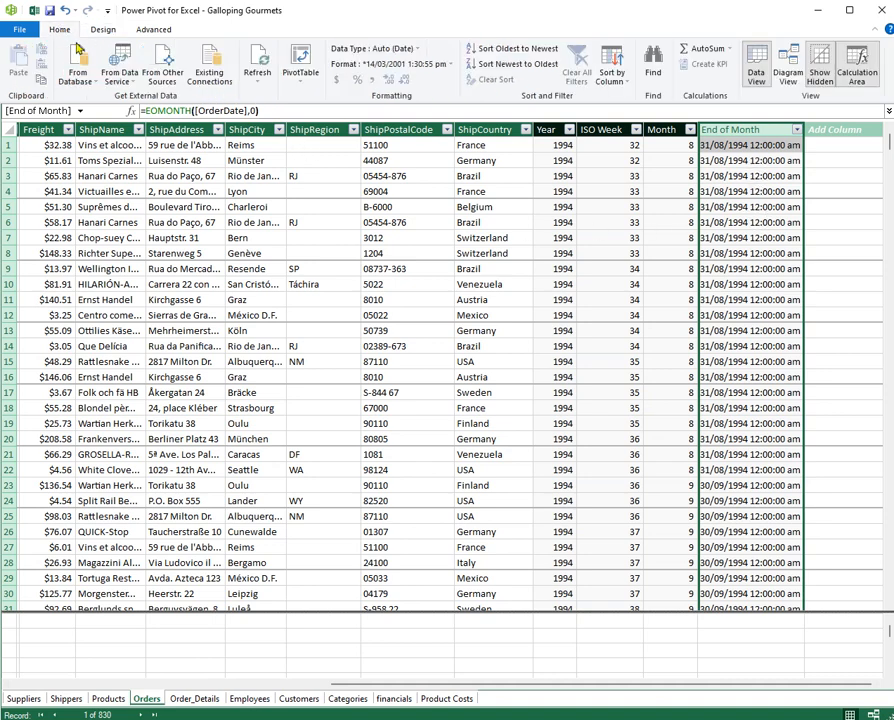
pyautogui.click(418, 49)
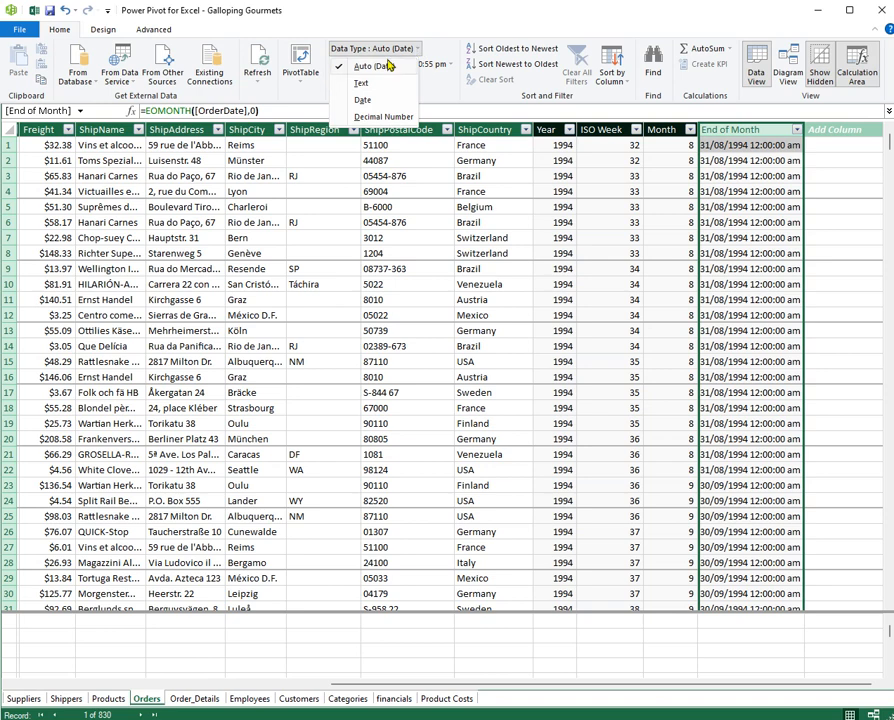
pyautogui.click(364, 100)
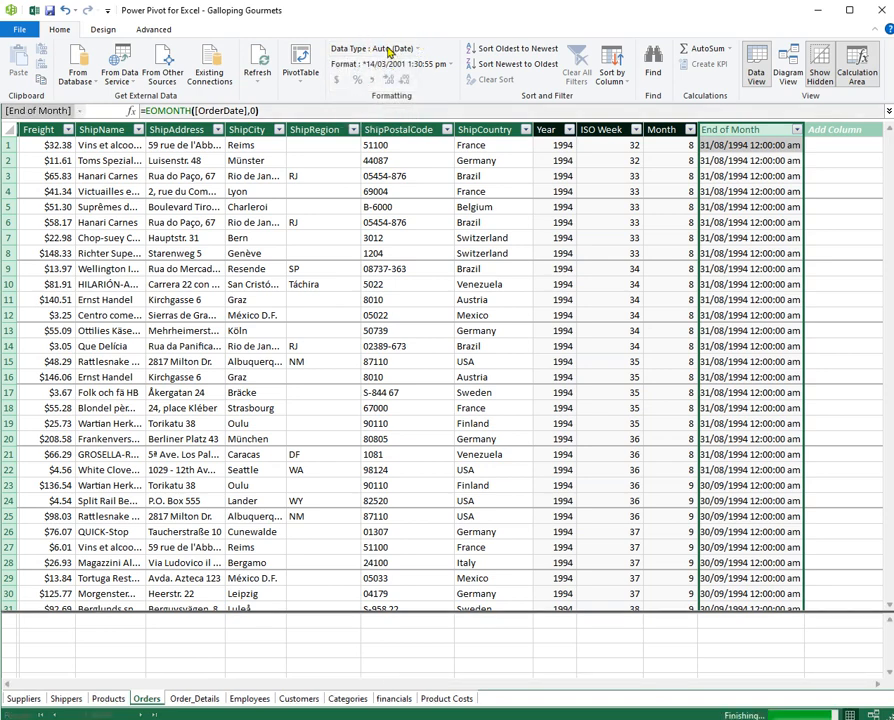
pyautogui.click(451, 66)
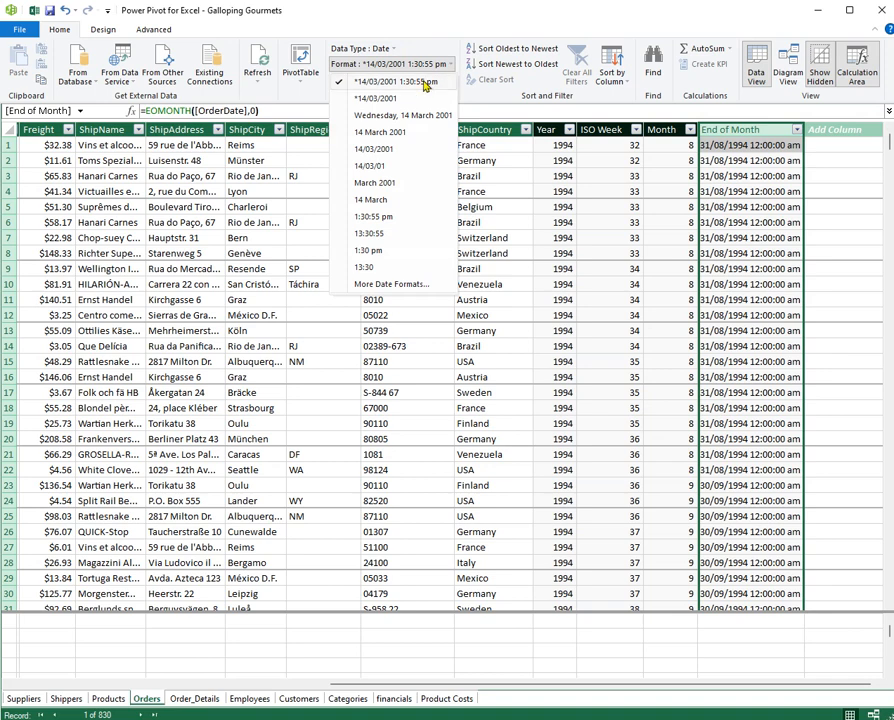
pyautogui.click(391, 150)
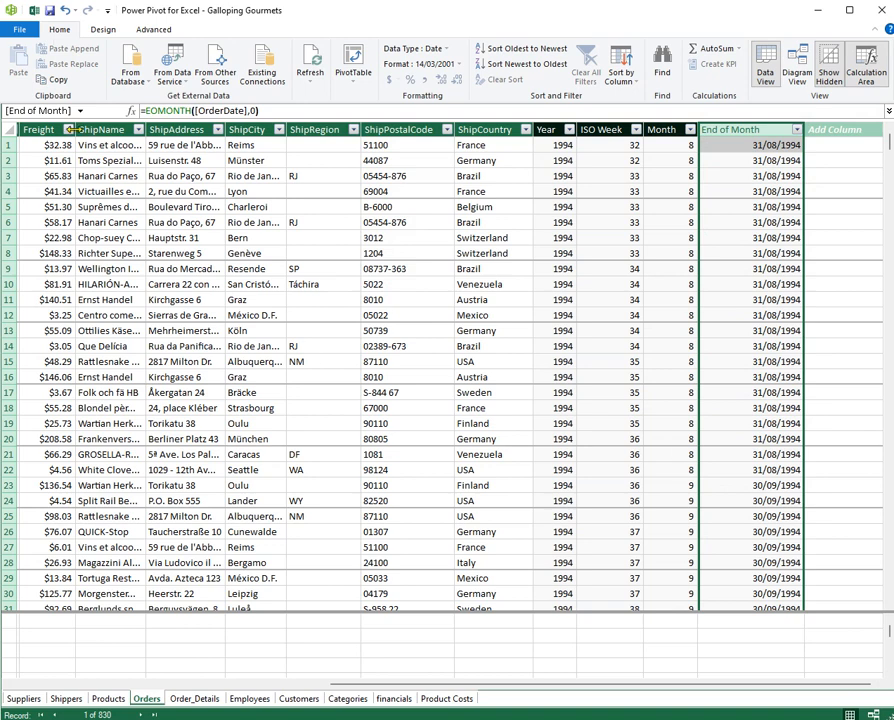
# Step: Add the calculated column One Month Away:=EDATE([OrderDate],1) to the Orders table
pyautogui.click(100, 29)
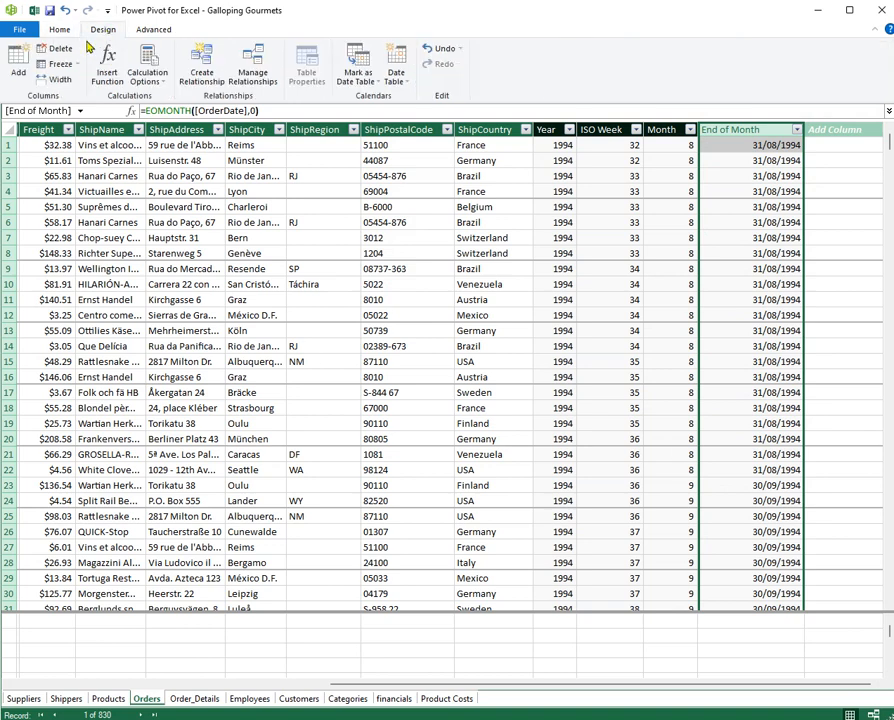
pyautogui.click(15, 66)
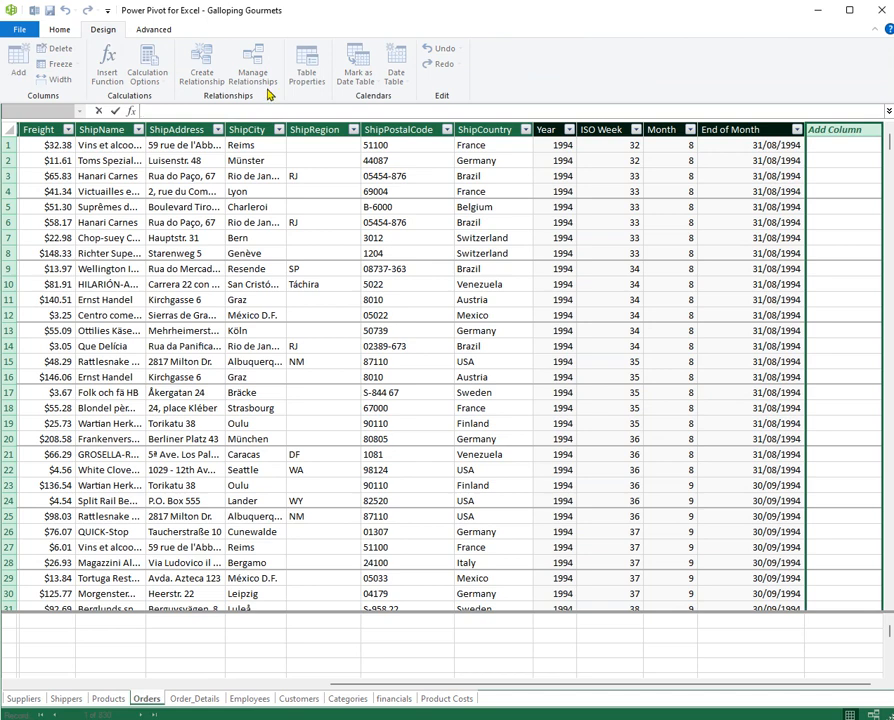
pyautogui.write('One Month Away:=ed')
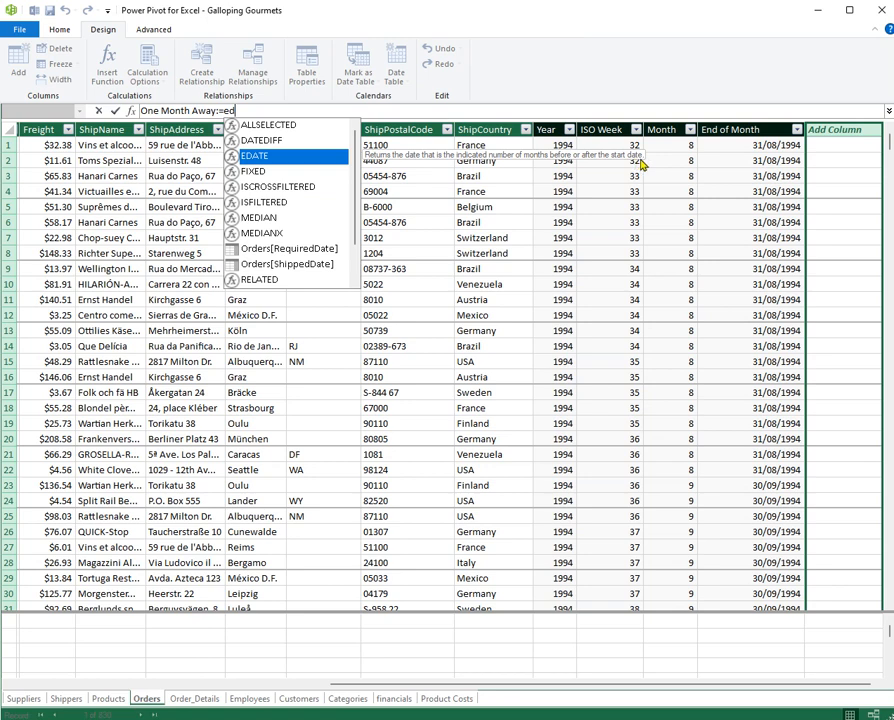
pyautogui.press('Tab')
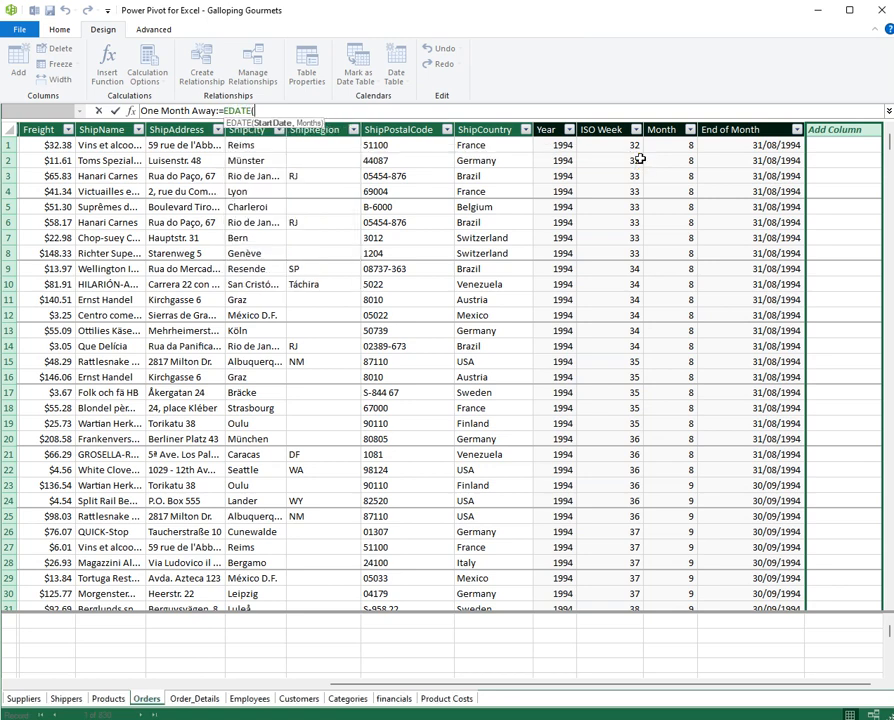
pyautogui.write('[o')
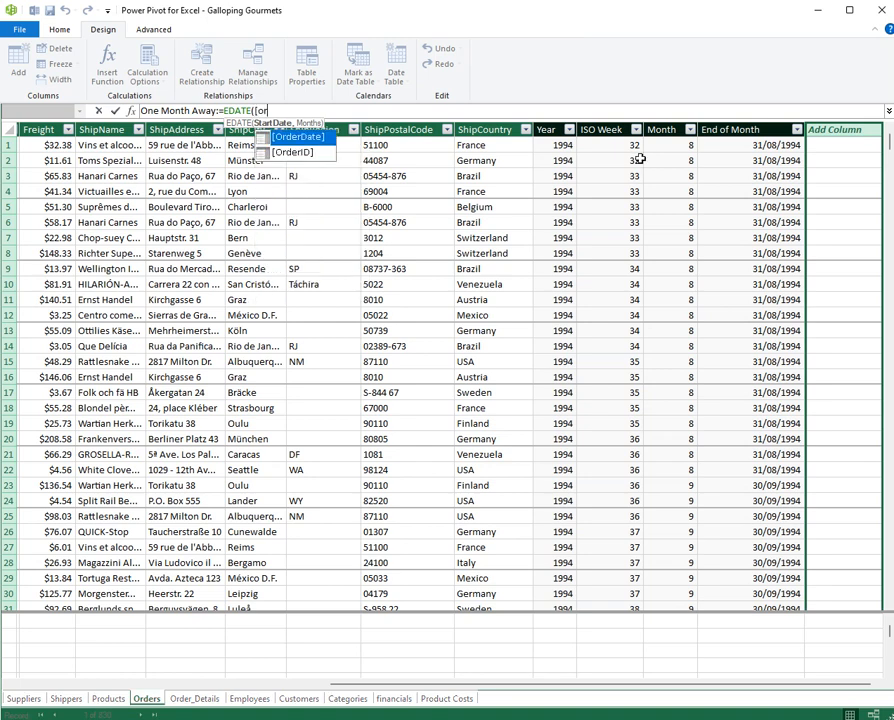
pyautogui.write('r')
pyautogui.press('Tab')
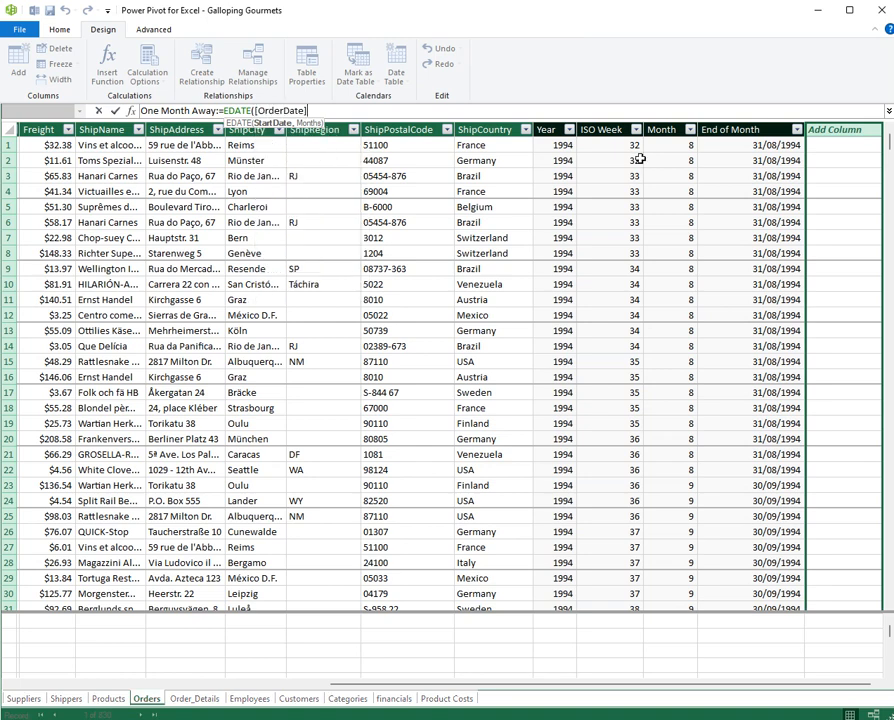
pyautogui.write(',1)')
pyautogui.press('Return')
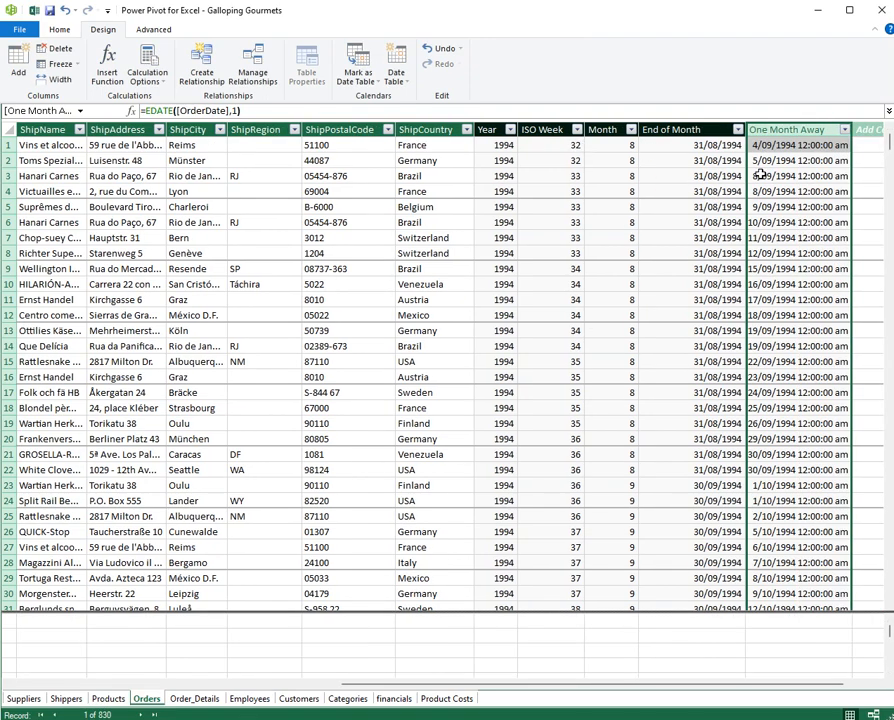
# Step: Compare One Month Away with OrderDate, and set its data type to Date and its format to 14/03/2001 without a time
pyautogui.moveTo(630, 690); pyautogui.dragTo(458, 682)
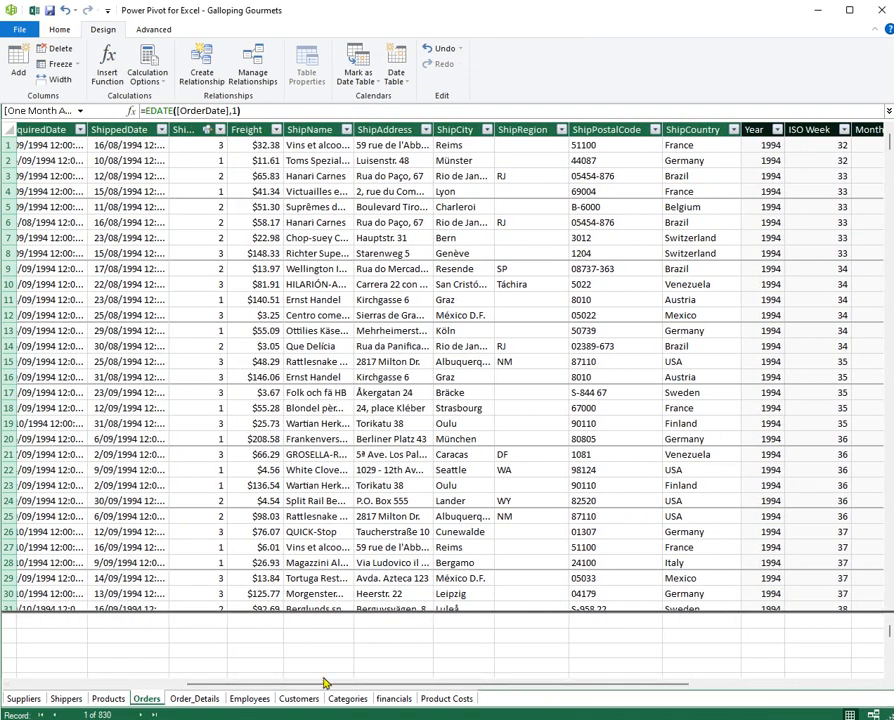
pyautogui.moveTo(327, 684); pyautogui.dragTo(234, 686)
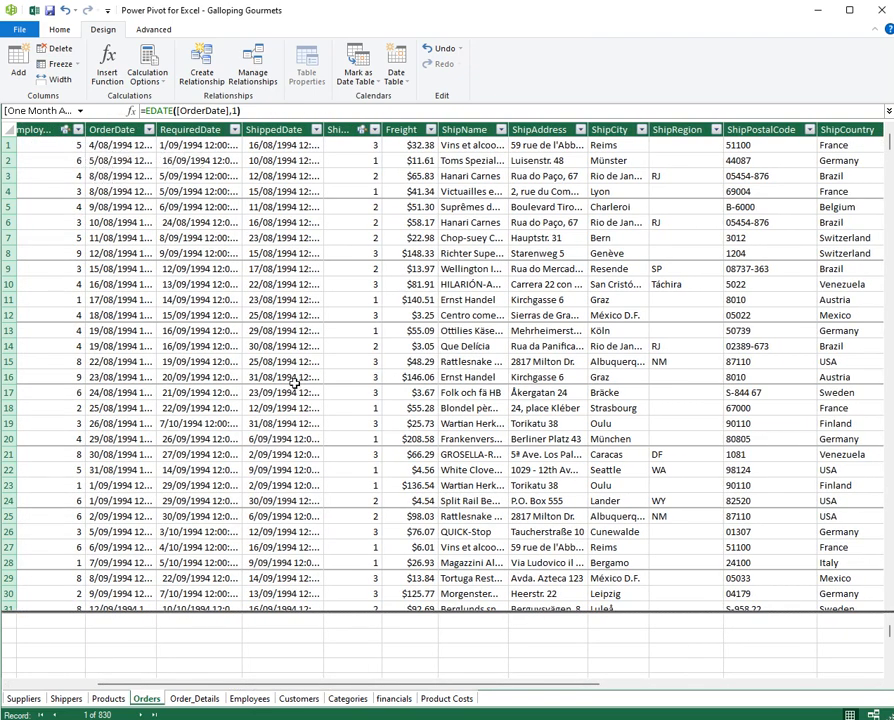
pyautogui.moveTo(506, 690); pyautogui.dragTo(790, 690)
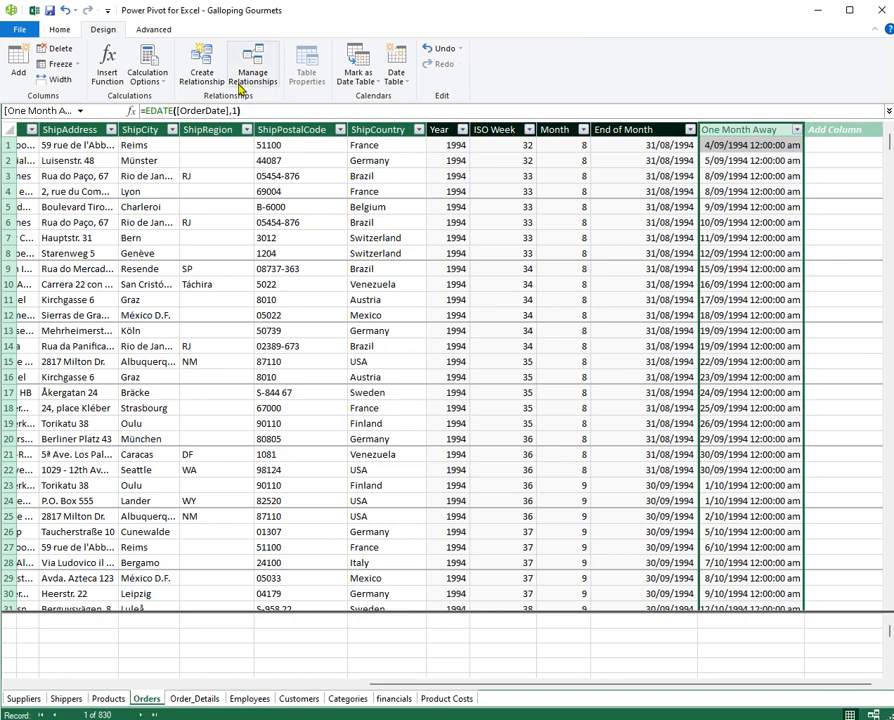
pyautogui.click(55, 29)
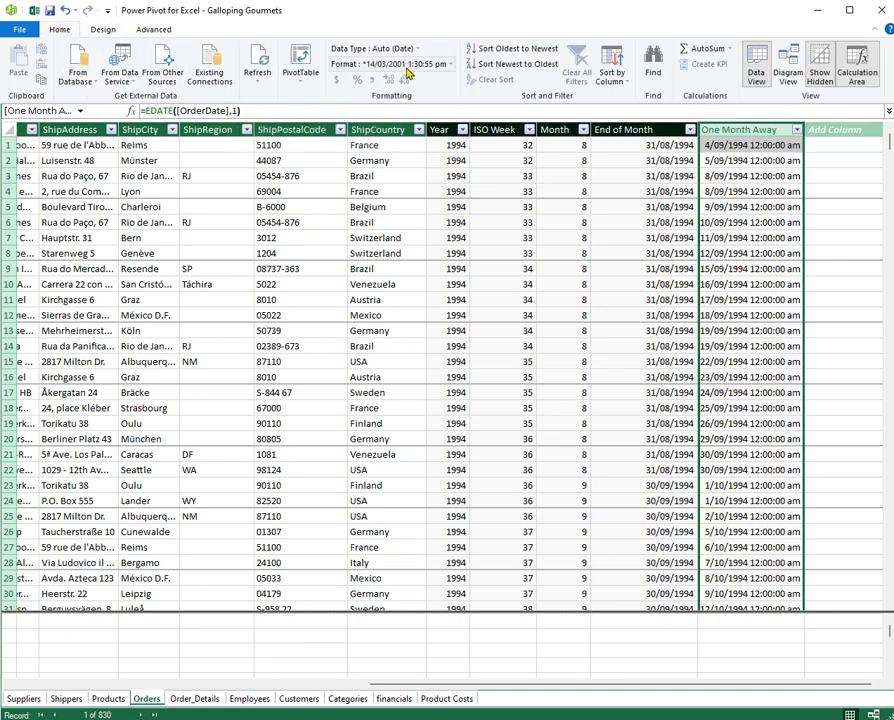
pyautogui.click(414, 50)
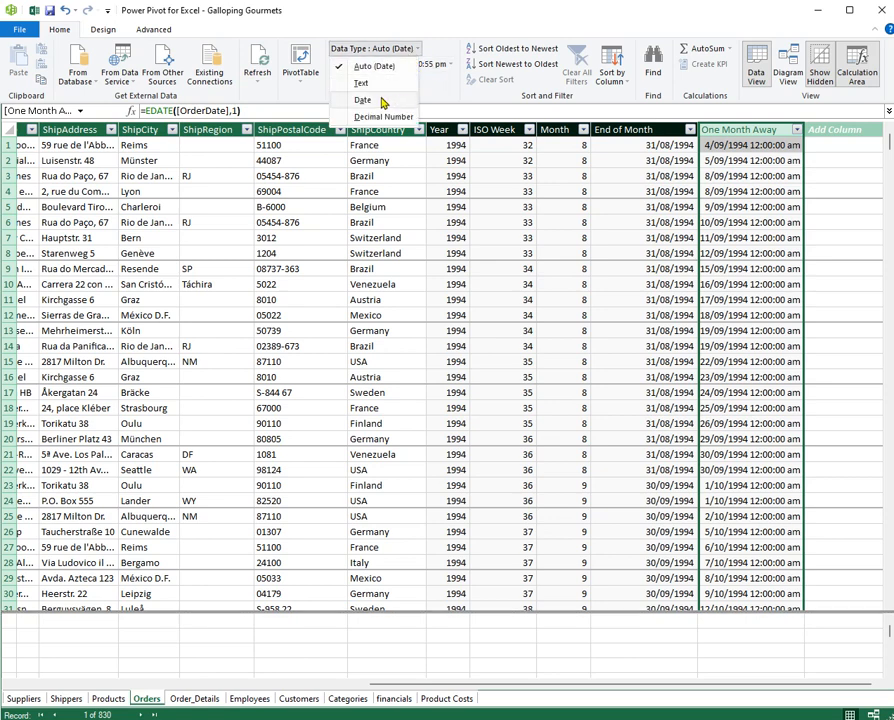
pyautogui.click(364, 100)
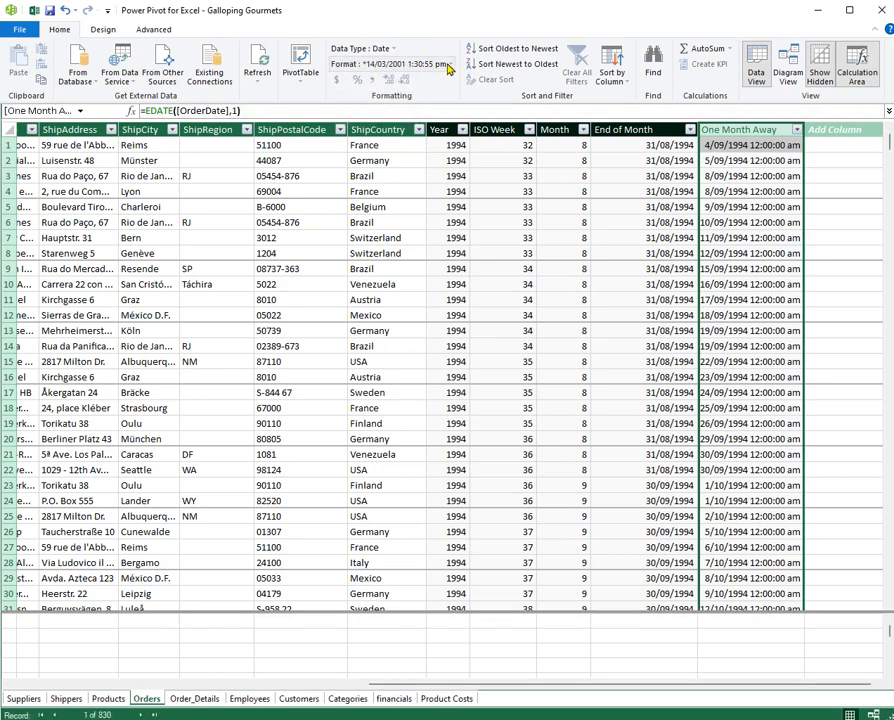
pyautogui.click(448, 65)
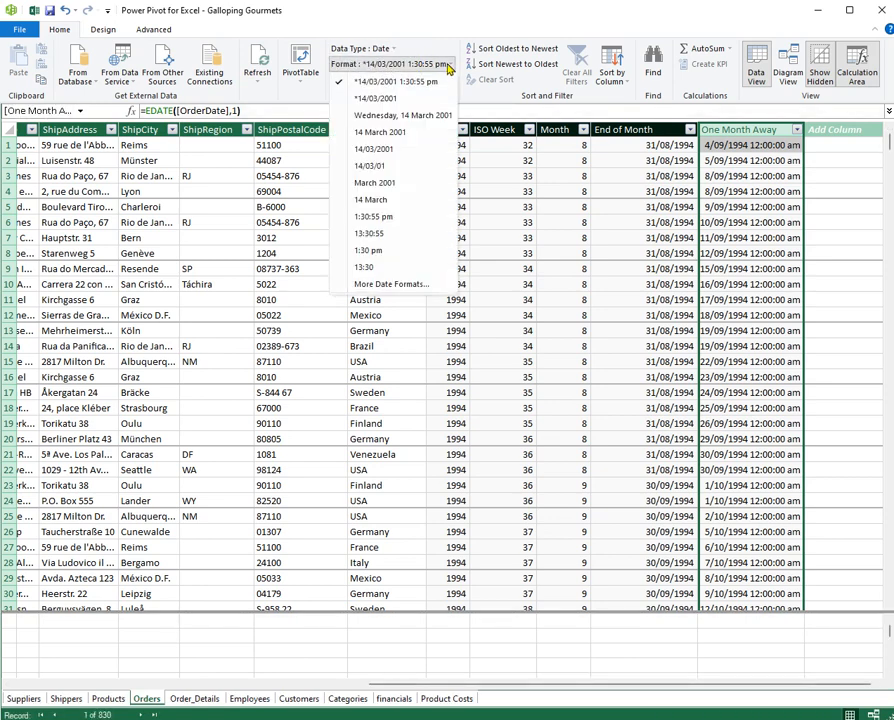
pyautogui.click(392, 150)
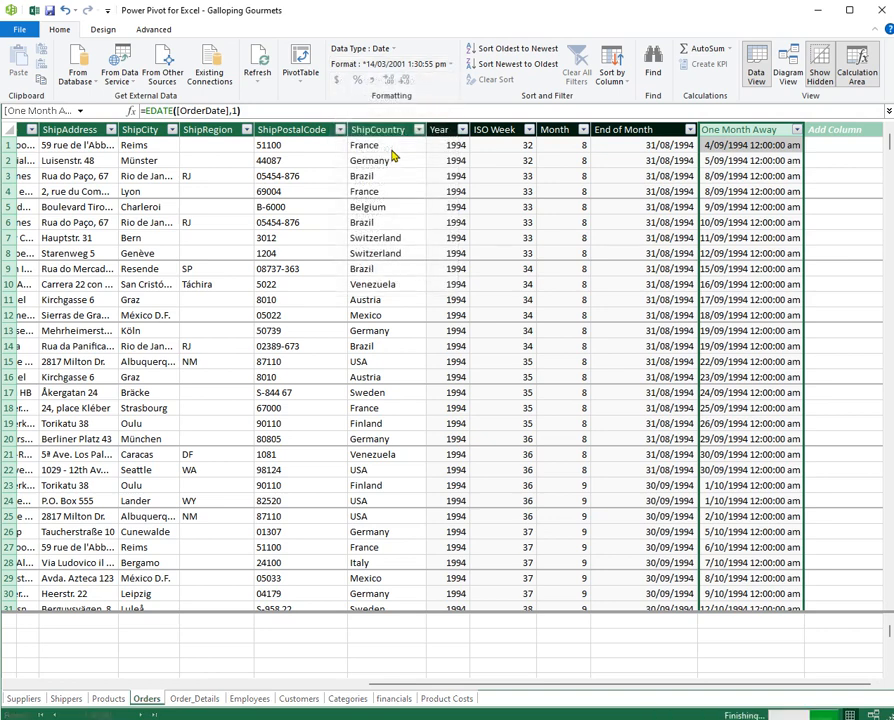